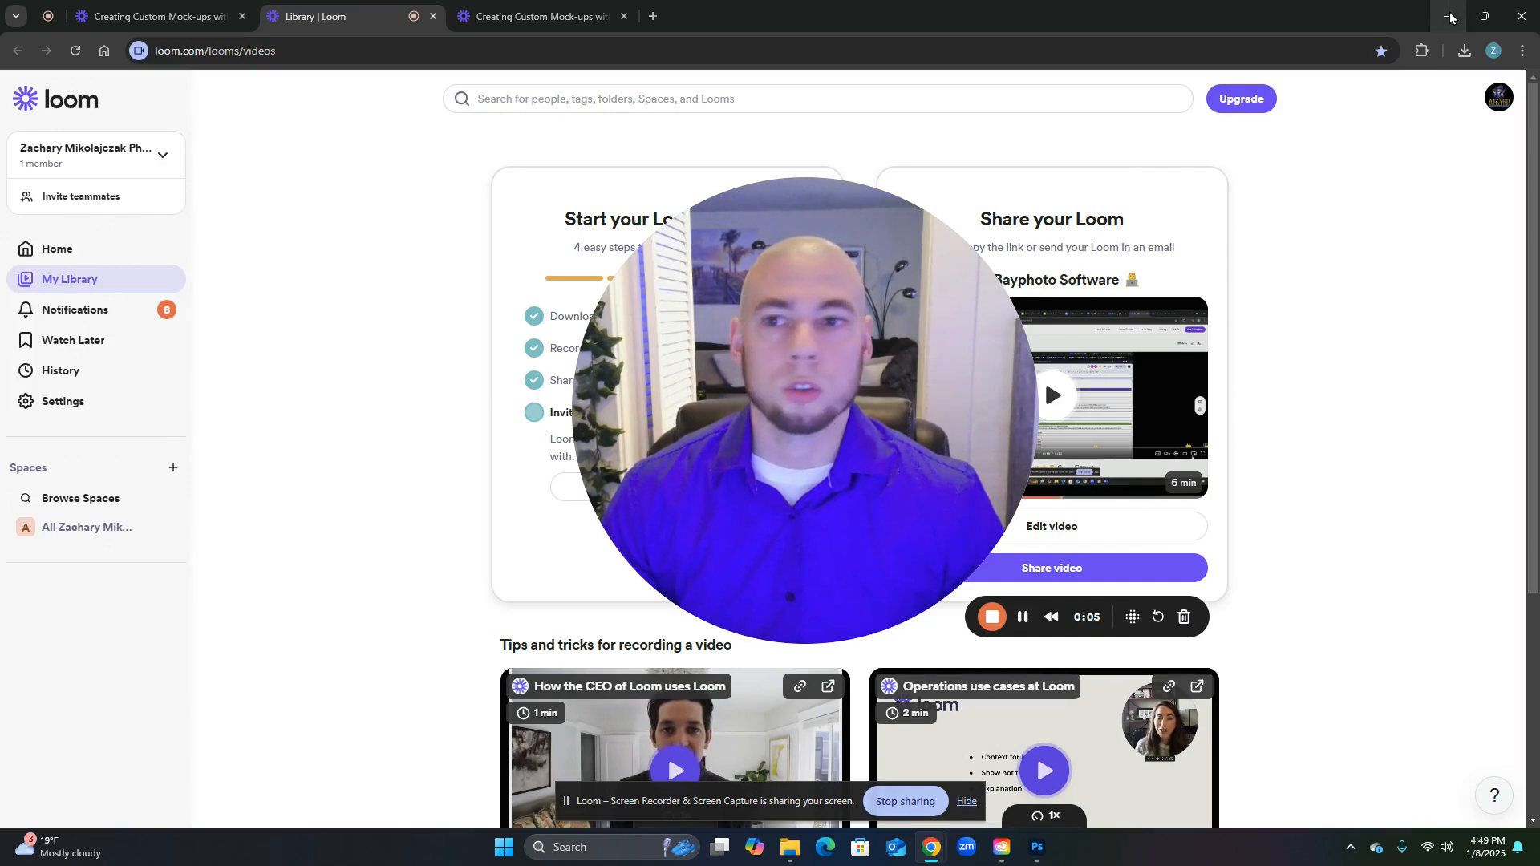
Step: Switch to Photoshop and collapse the Add Artwork Size, Frame Options and Add Shadow sections of Magic Room Creator
click(1449, 14)
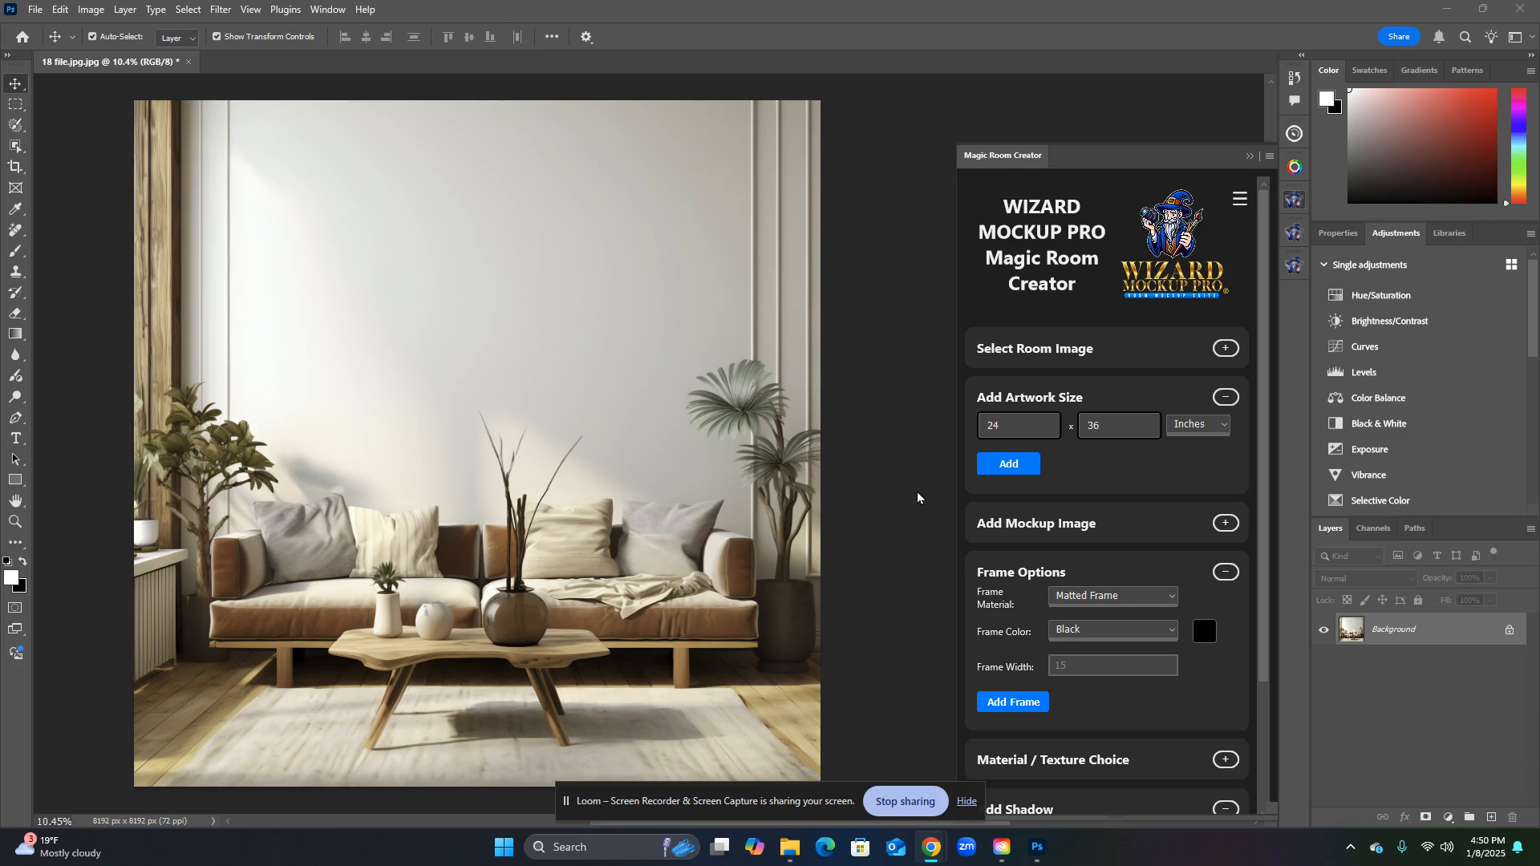
click(1261, 592)
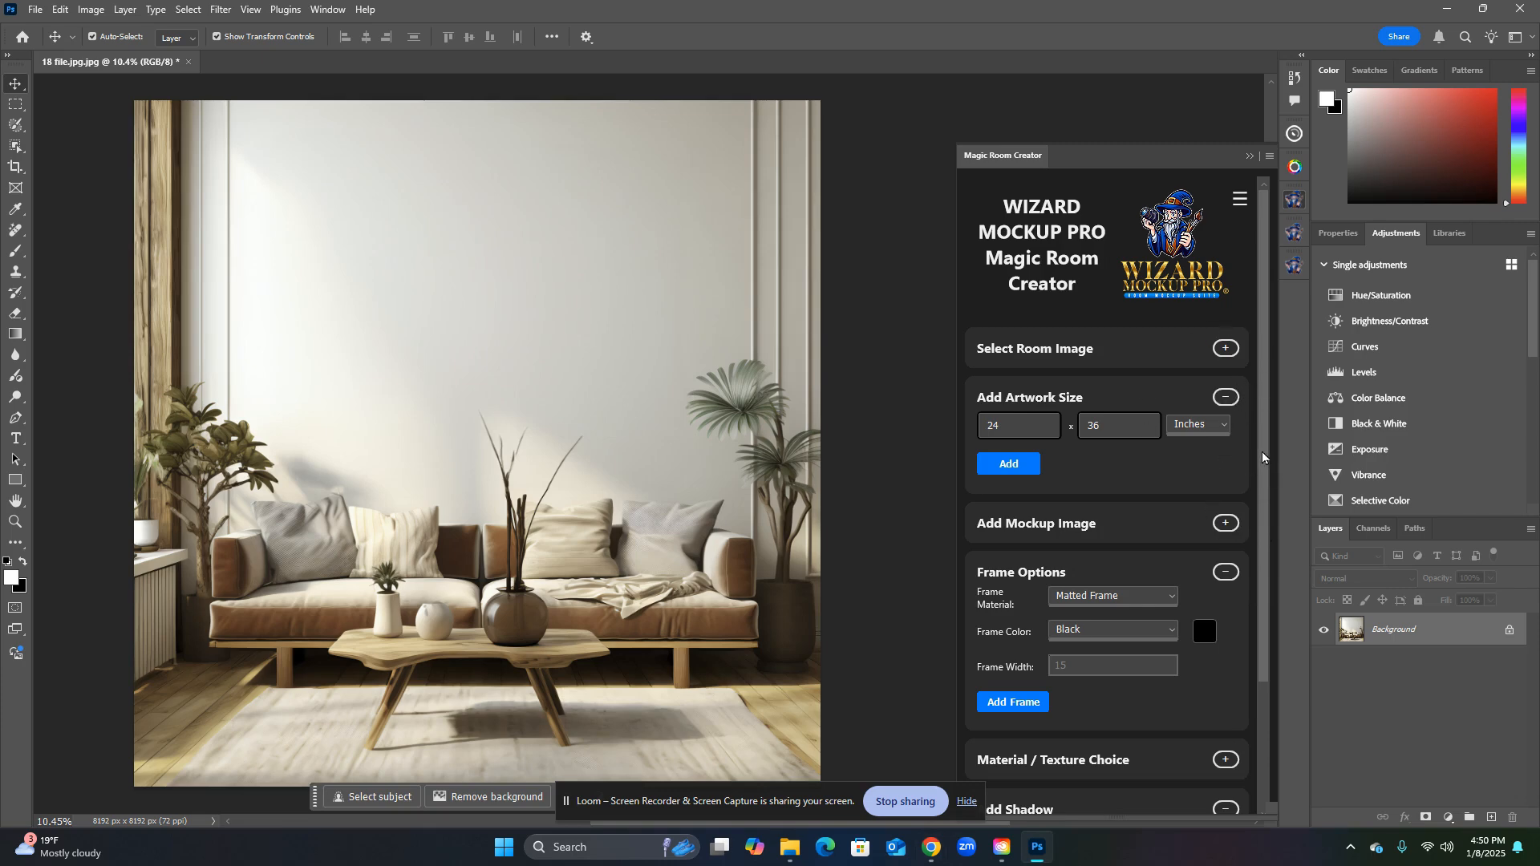
mouse_move(1263, 451)
mouse_down()
mouse_move(1259, 481)
mouse_move(1262, 444)
mouse_up()
click(1227, 397)
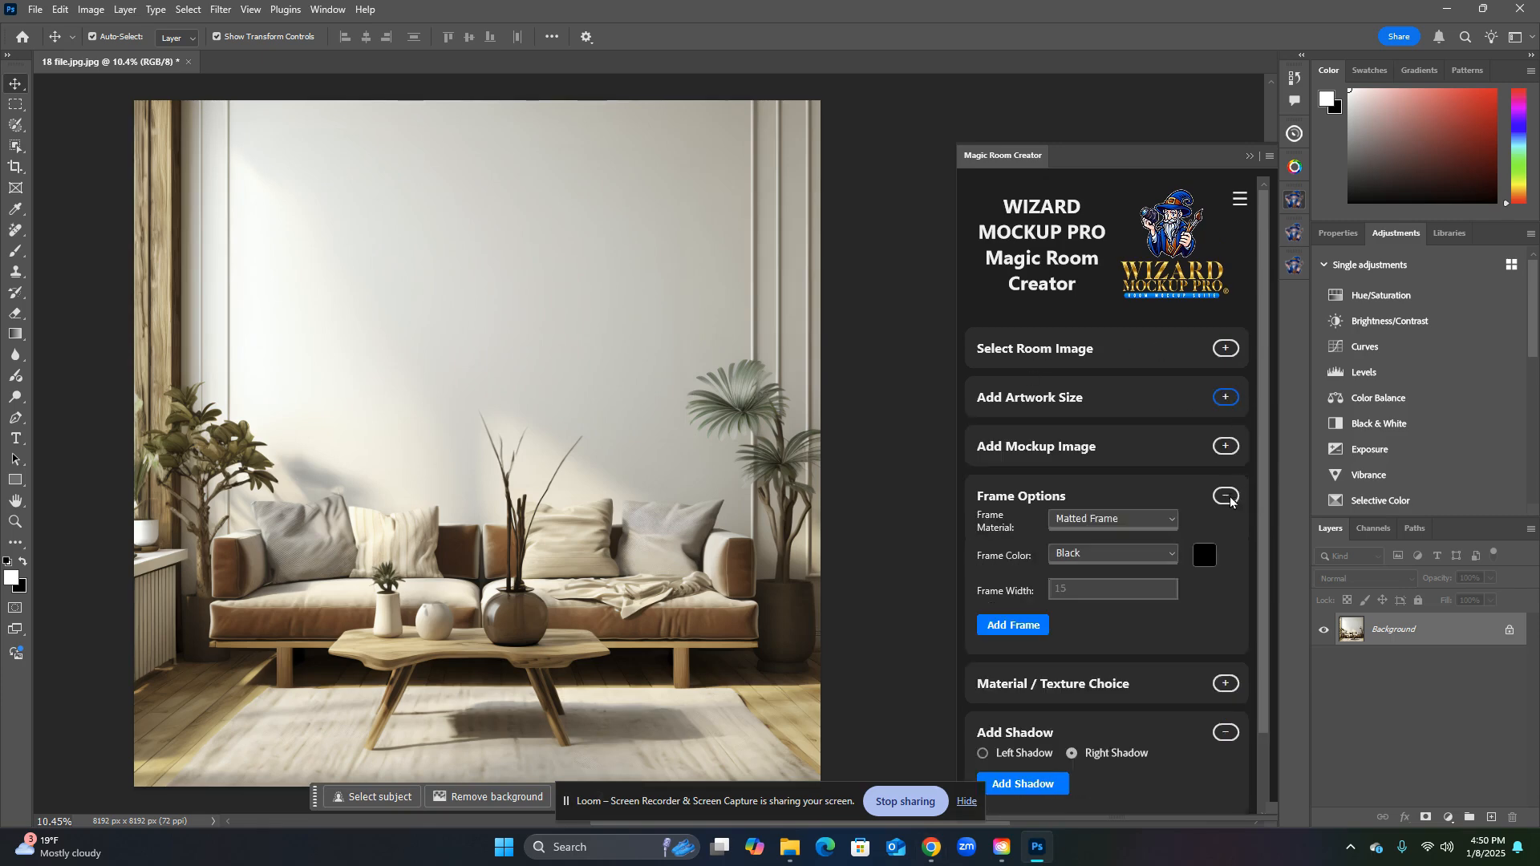
click(1226, 496)
click(1239, 594)
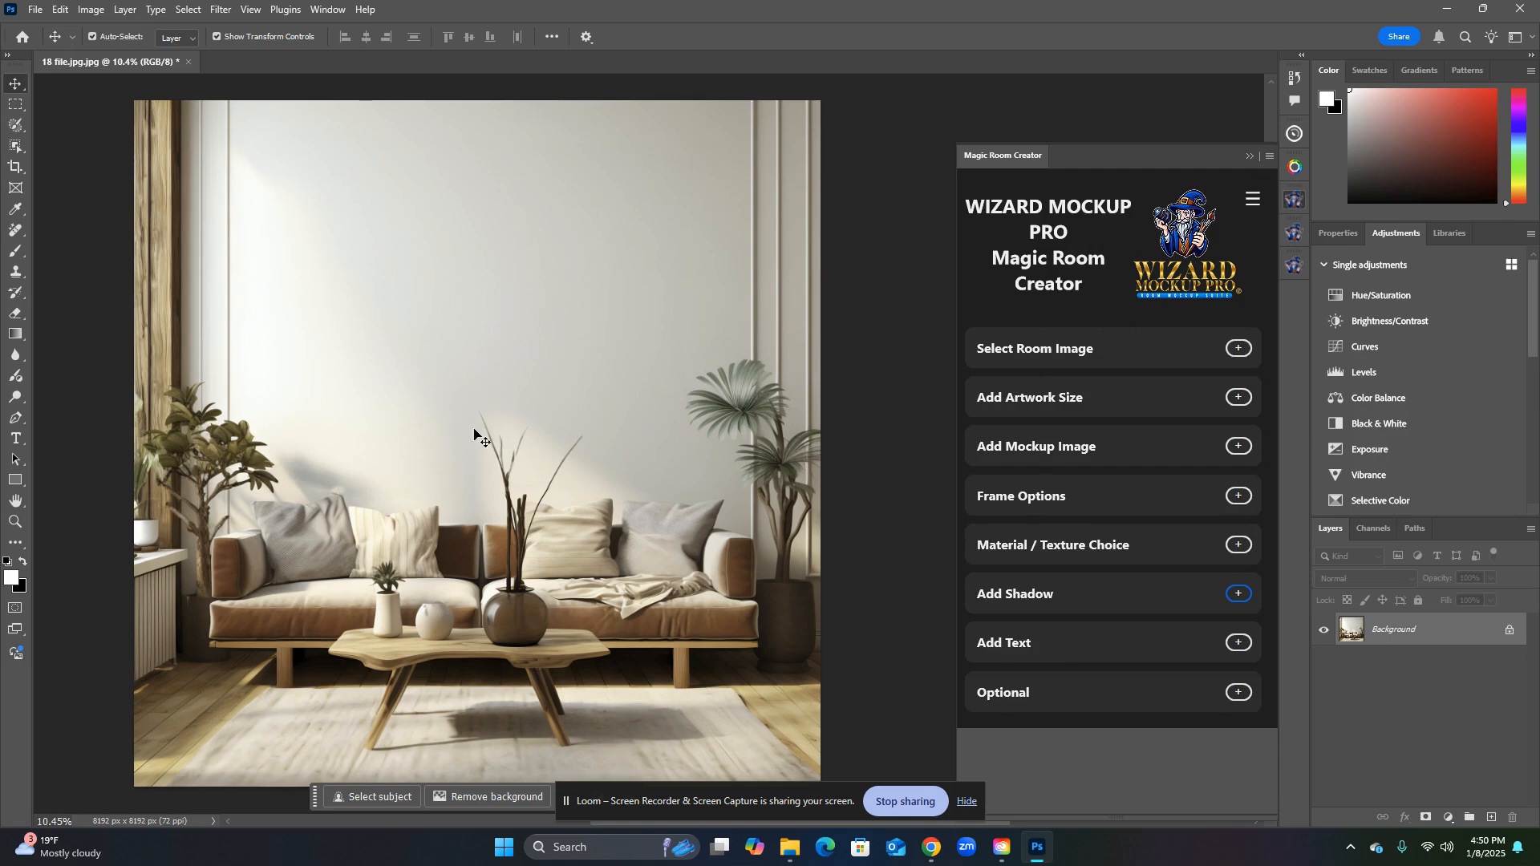
Step: Add a 24 x 36 inch artwork placeholder and move it onto the wall above the left half of the sofa
click(1239, 397)
click(1008, 465)
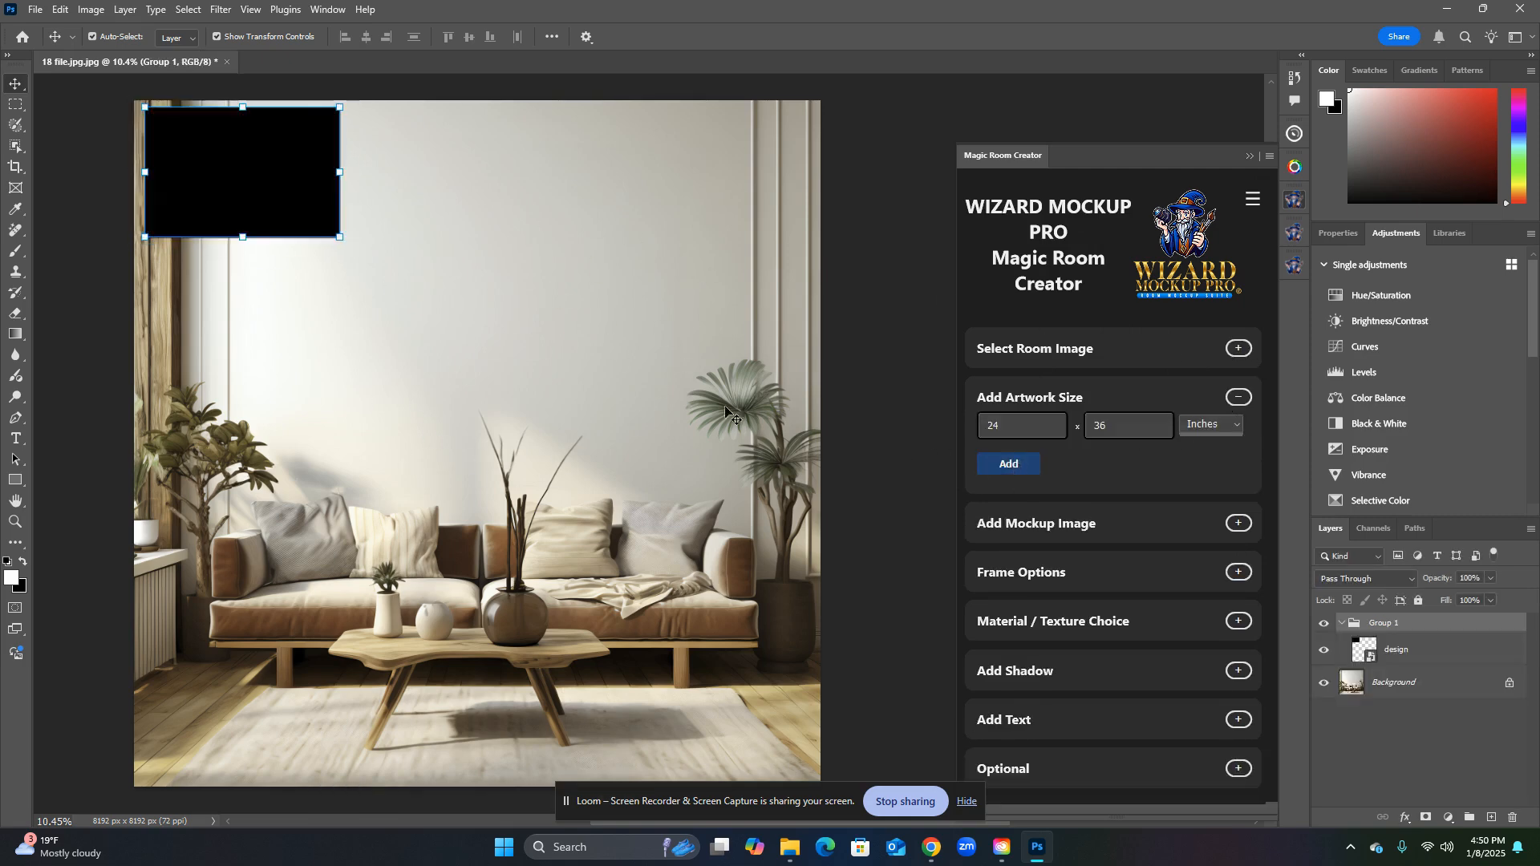
drag(186, 184, 339, 326)
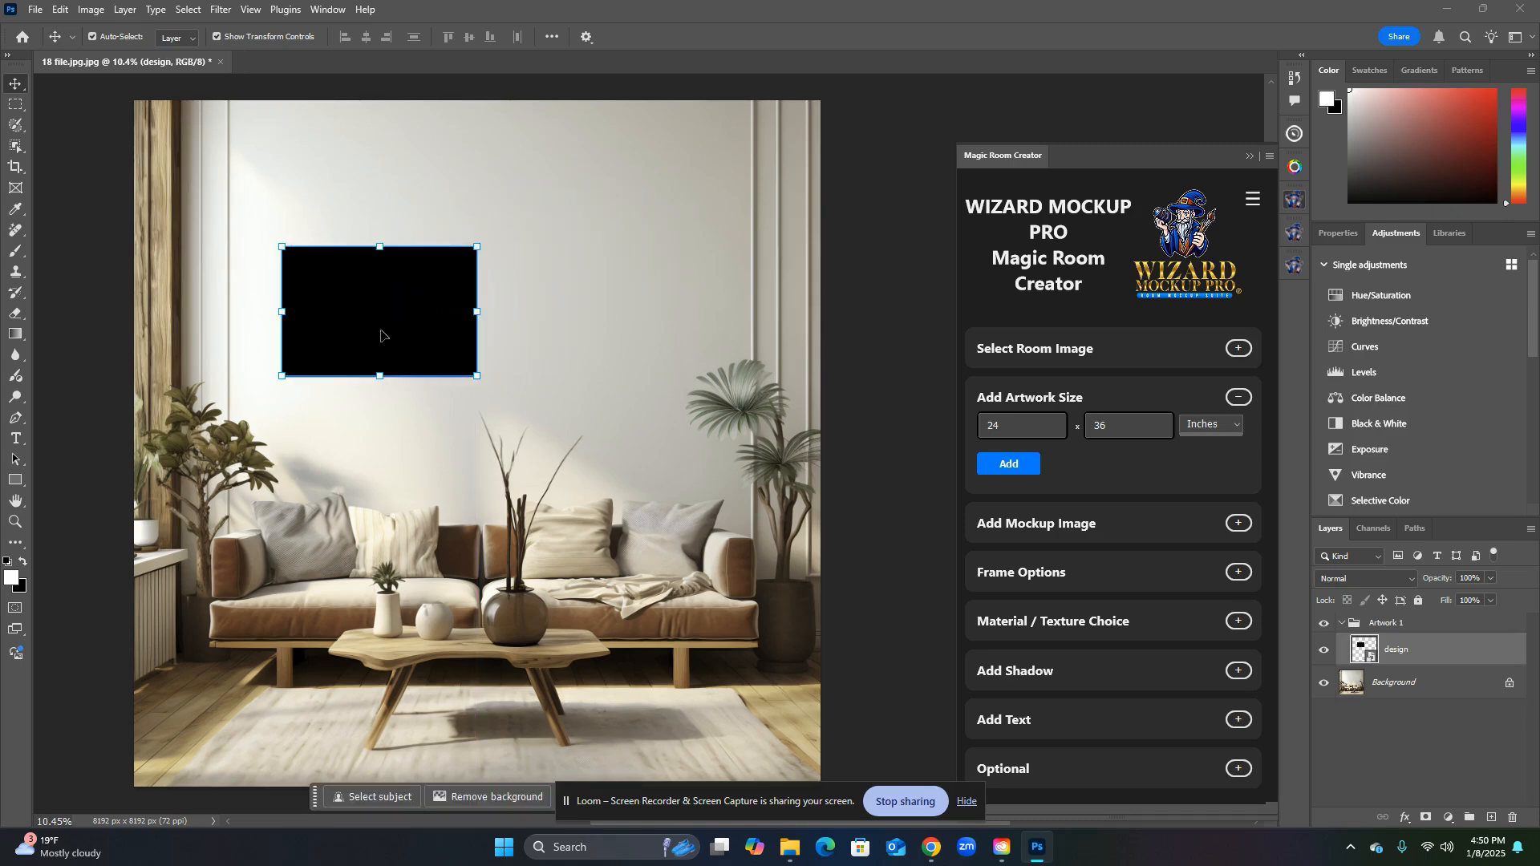
Step: Scale the 24 x 36 inch artwork placeholder down proportionally to about 93% and deselect it
drag(478, 375, 406, 338)
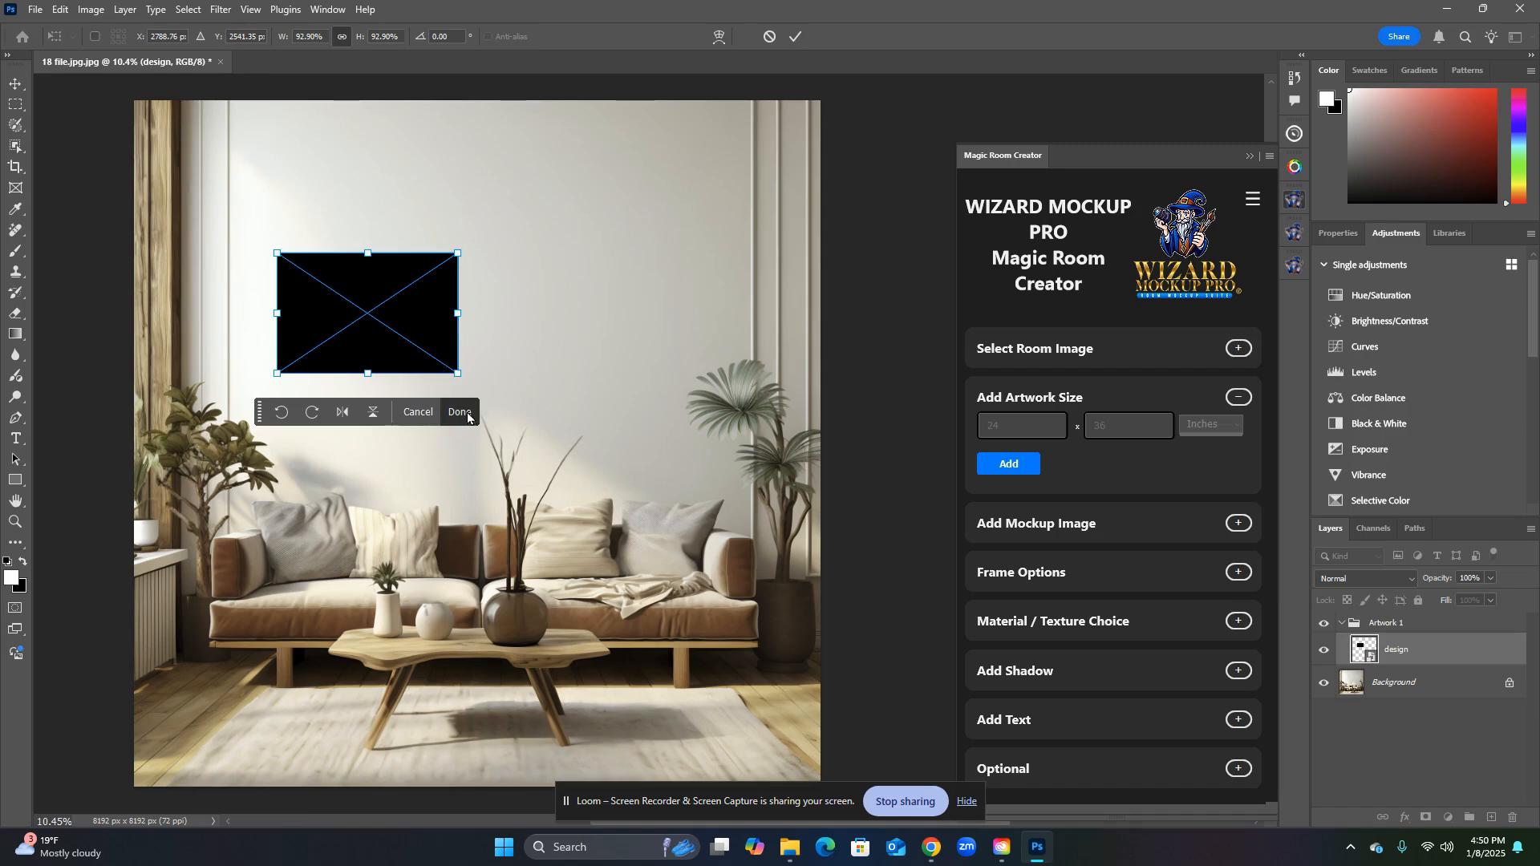
click(464, 414)
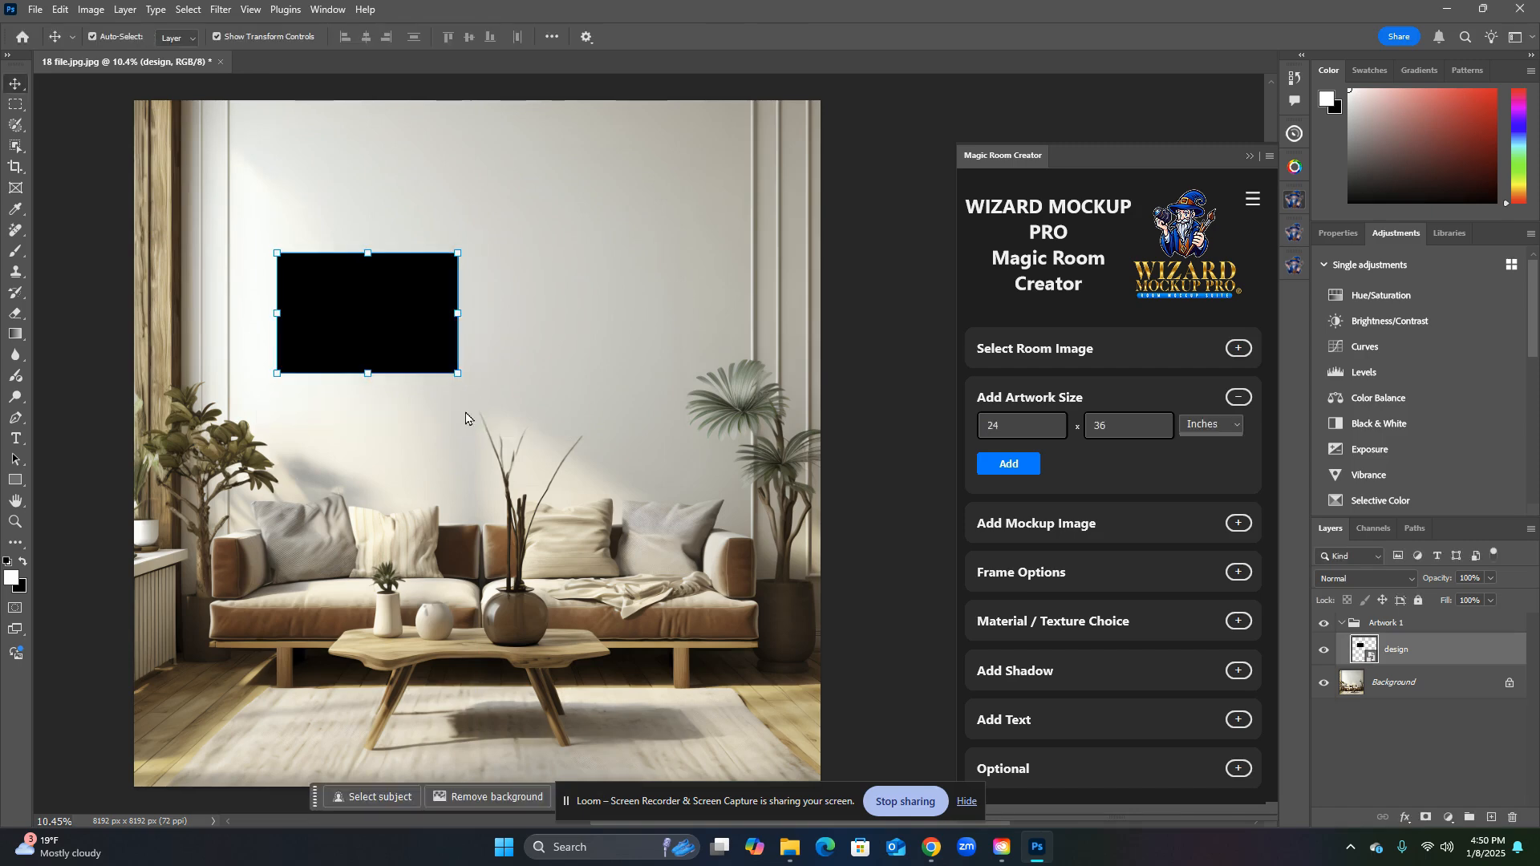
click(653, 444)
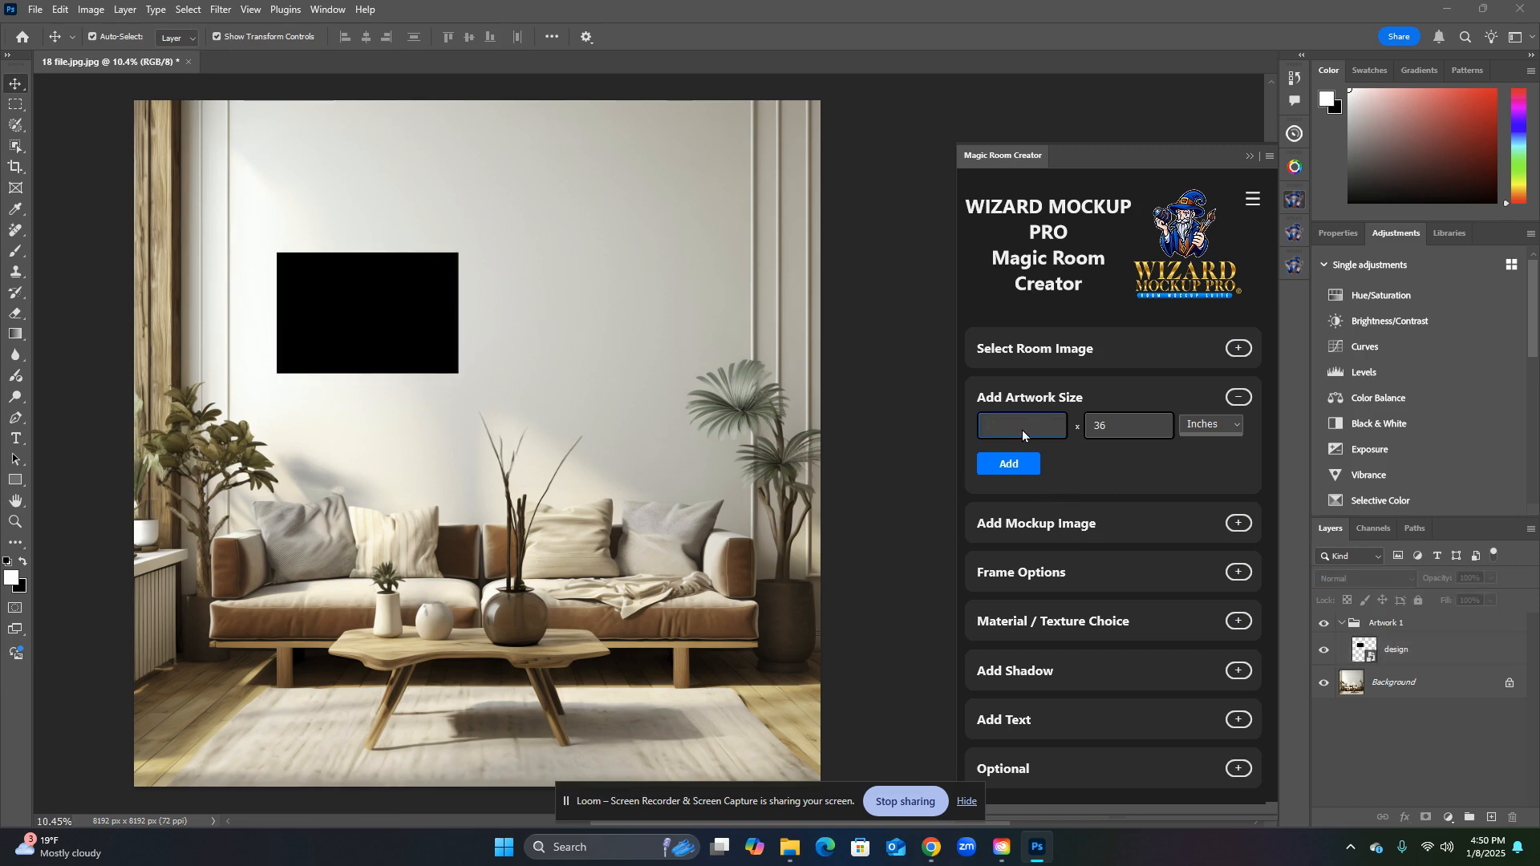
Step: Add a 30 x 40 inch artwork placeholder and place it on the wall to the right of and slightly above the first one
text(30)
click(1119, 424)
click(1019, 471)
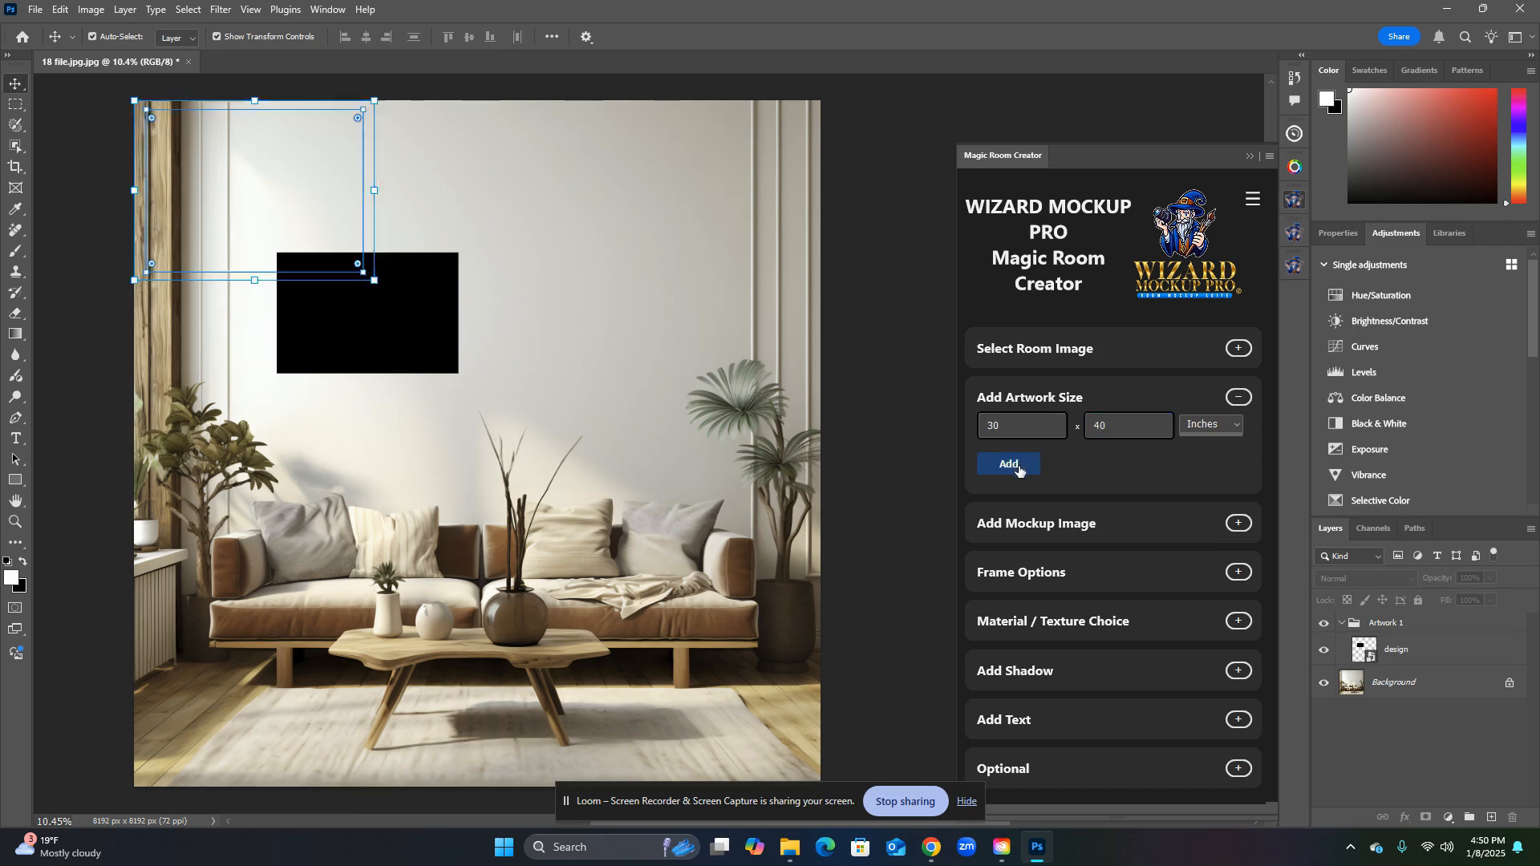
drag(330, 204, 585, 271)
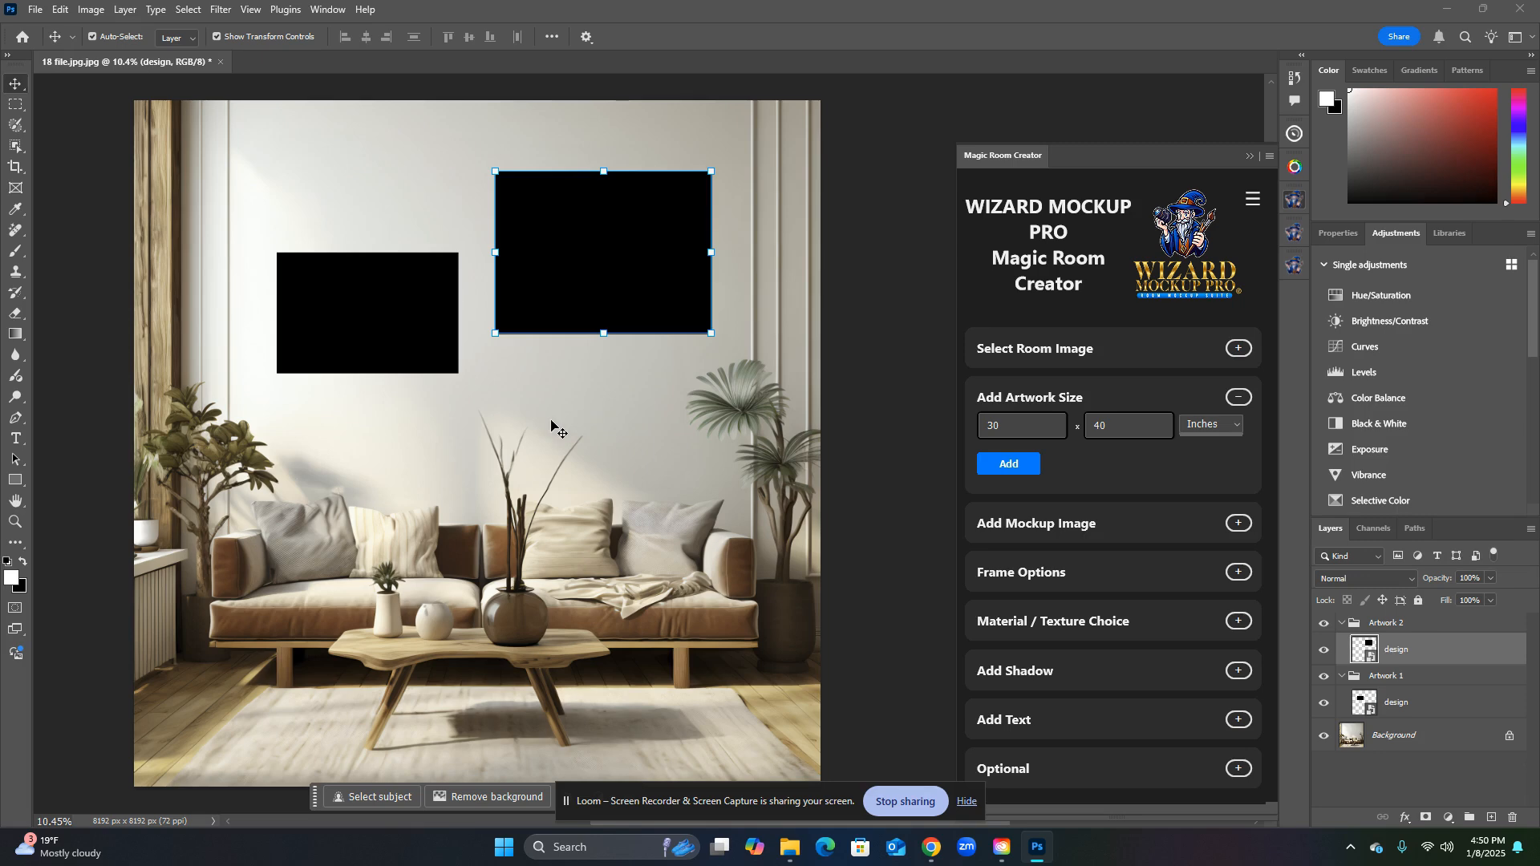
click(584, 441)
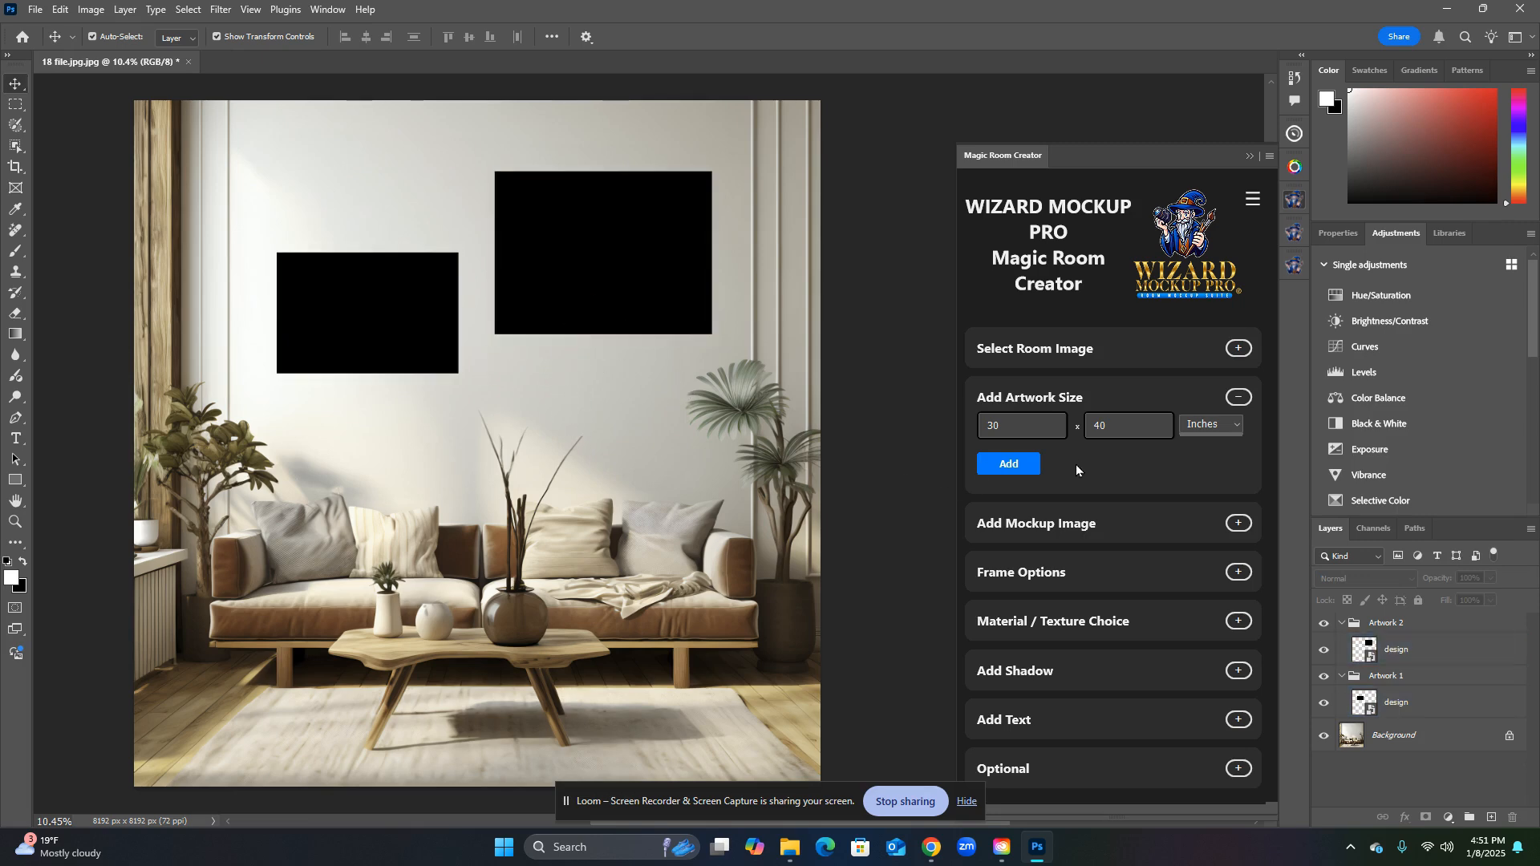
click(1241, 399)
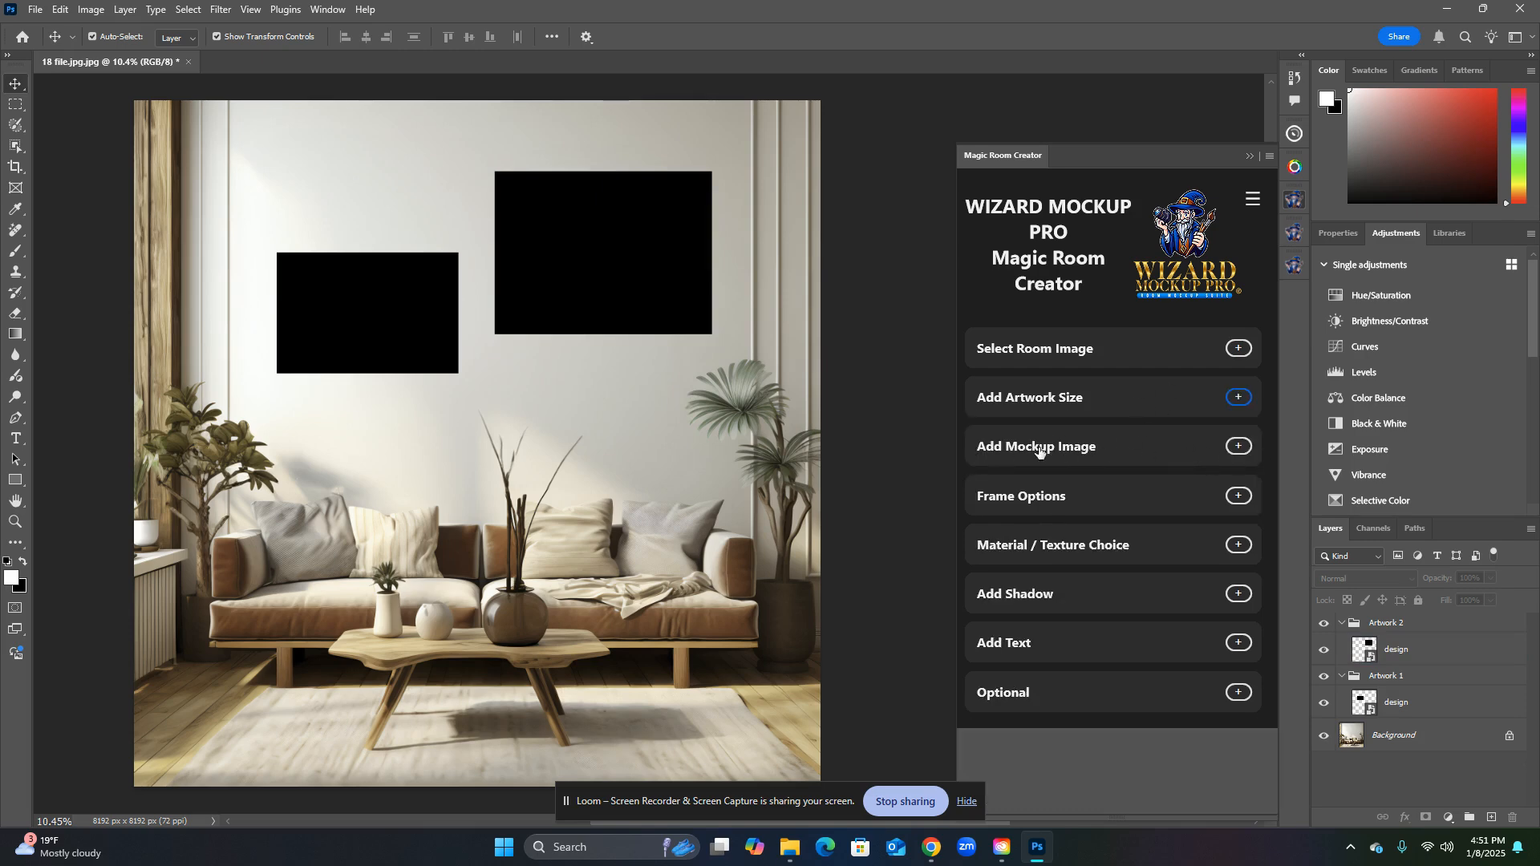
click(593, 265)
click(366, 337)
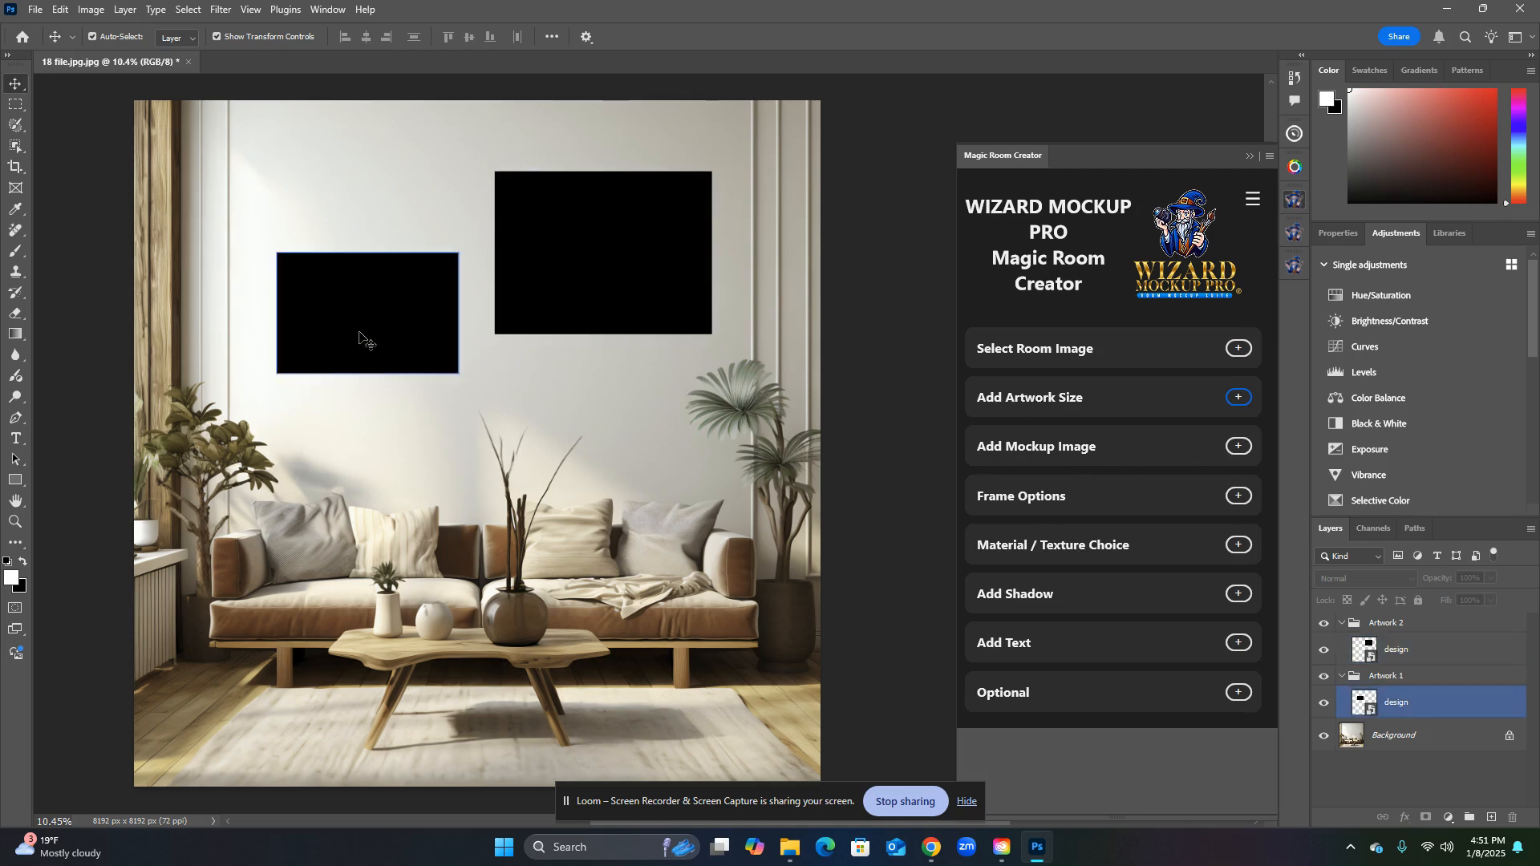
click(539, 289)
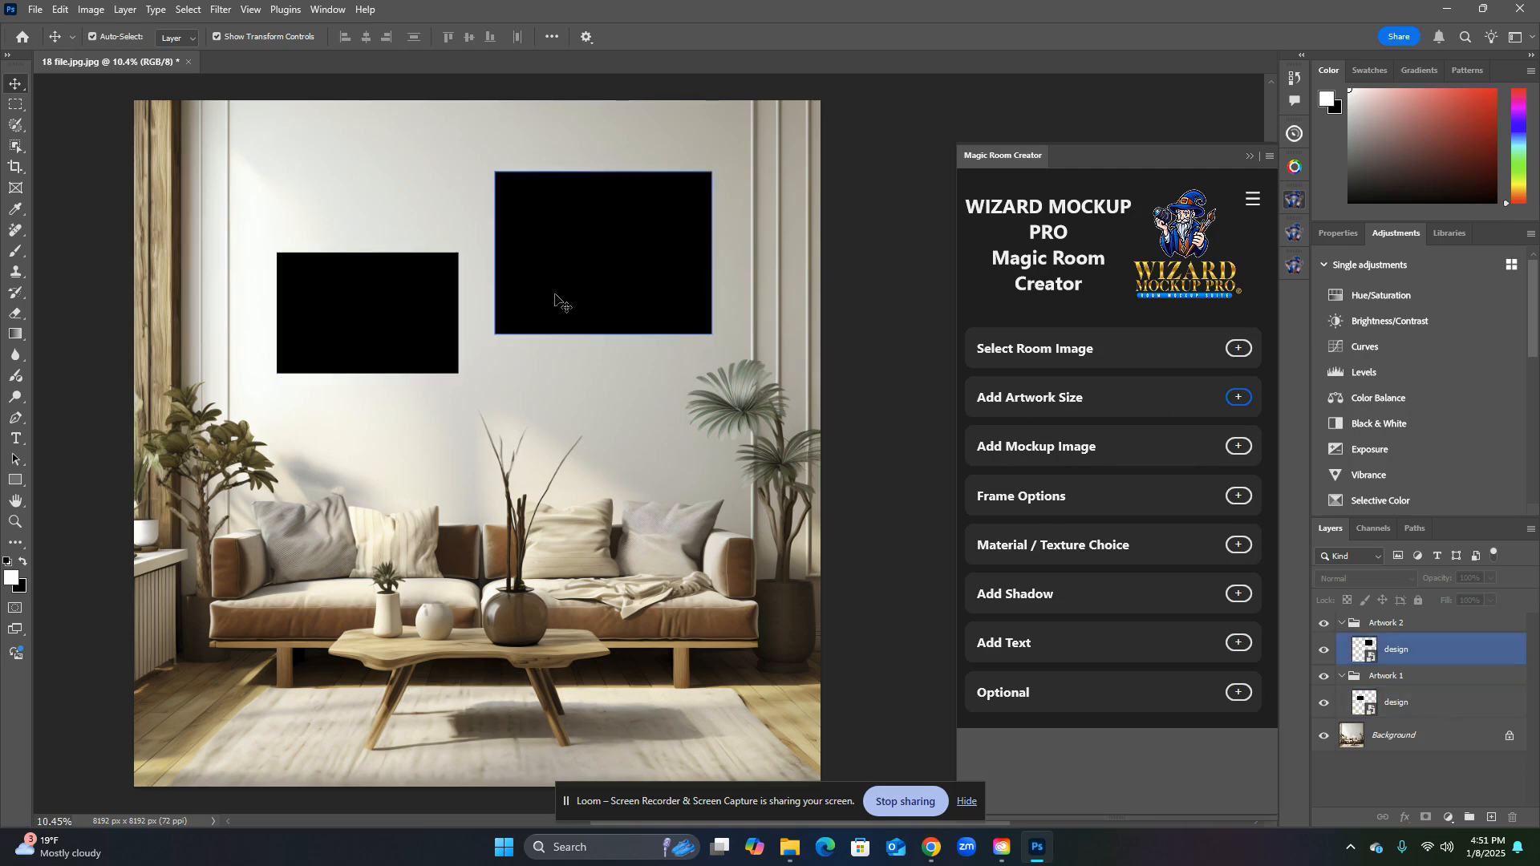
click(636, 420)
click(634, 299)
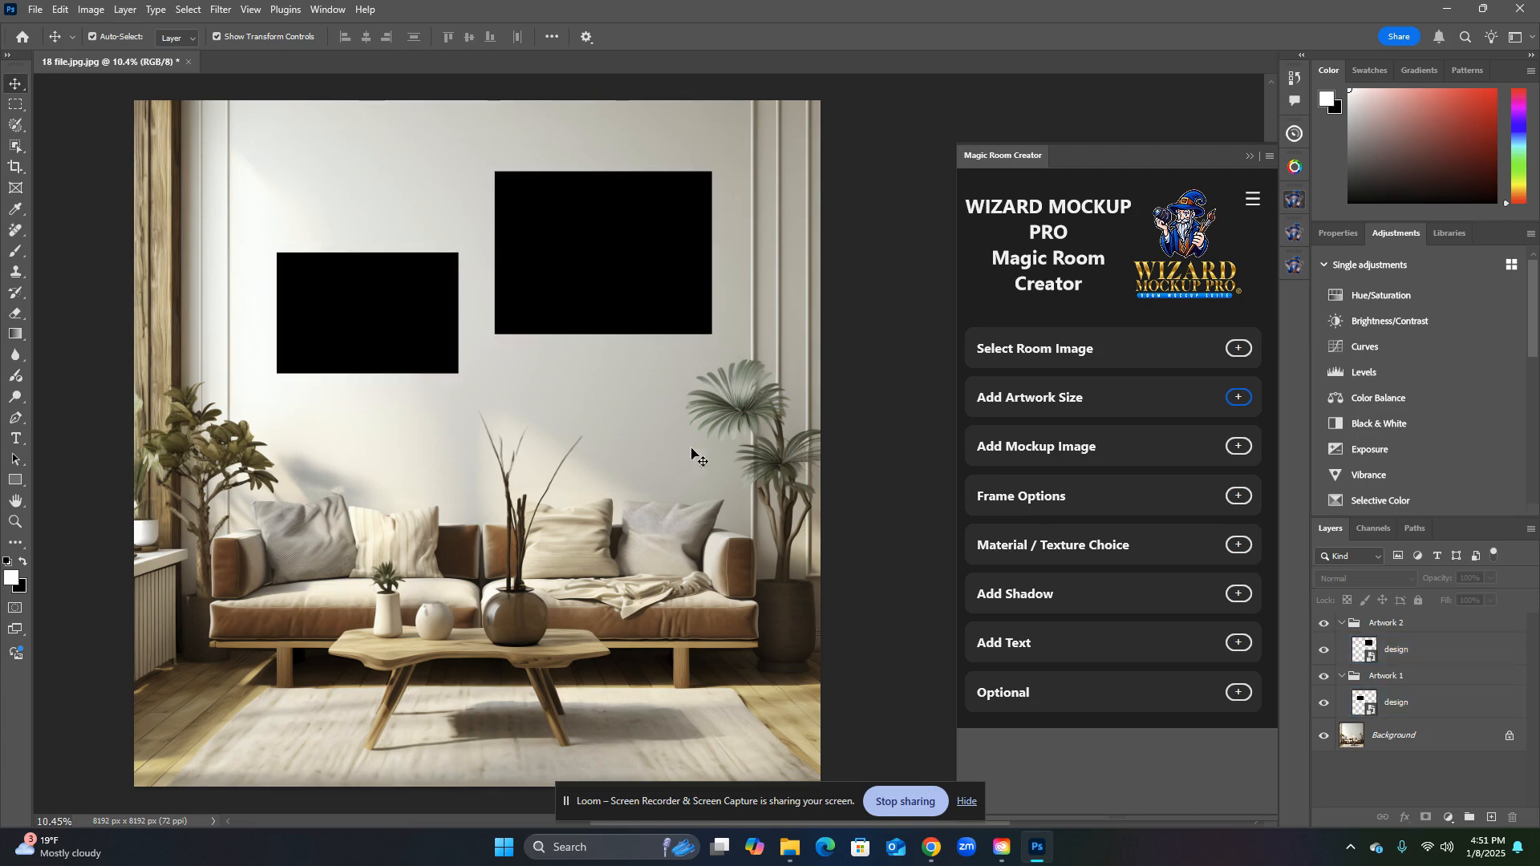
Step: Add a black matted frame around the design layer of the Artwork 1 group
click(1240, 497)
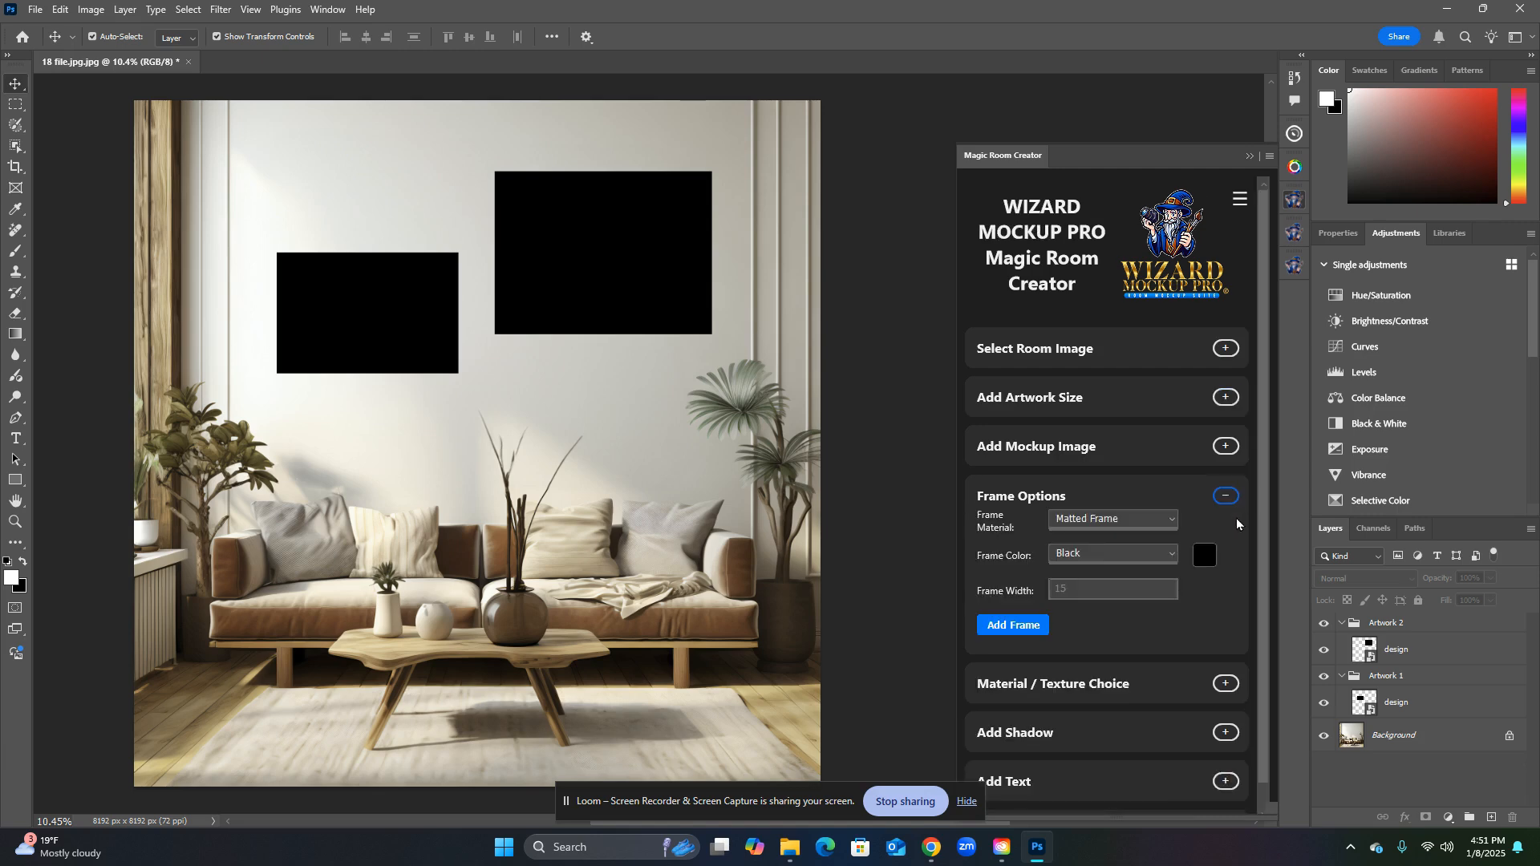
click(1332, 691)
click(1426, 710)
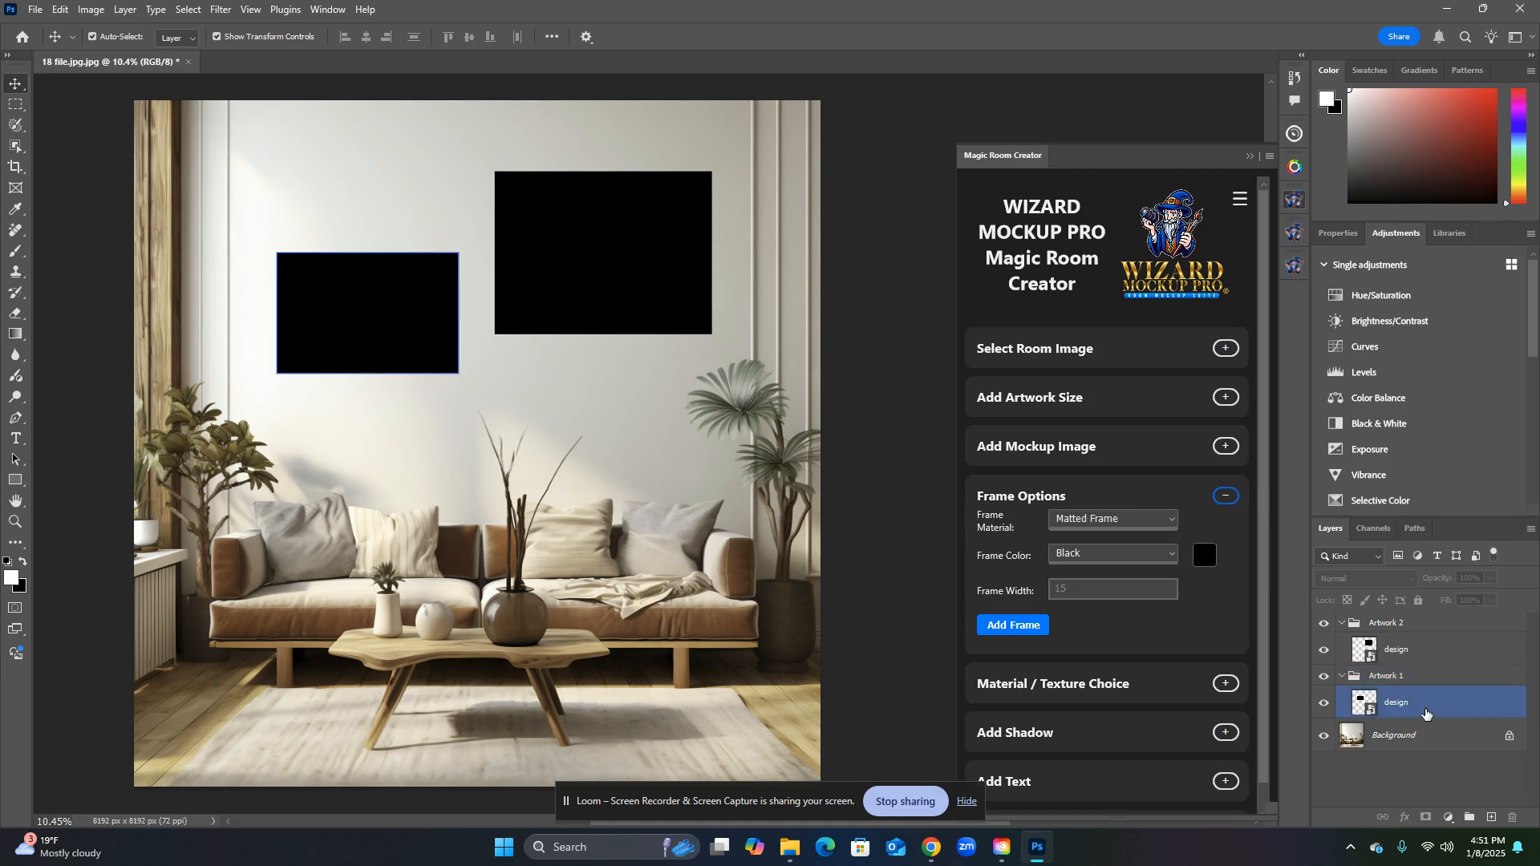
click(1419, 656)
click(1416, 677)
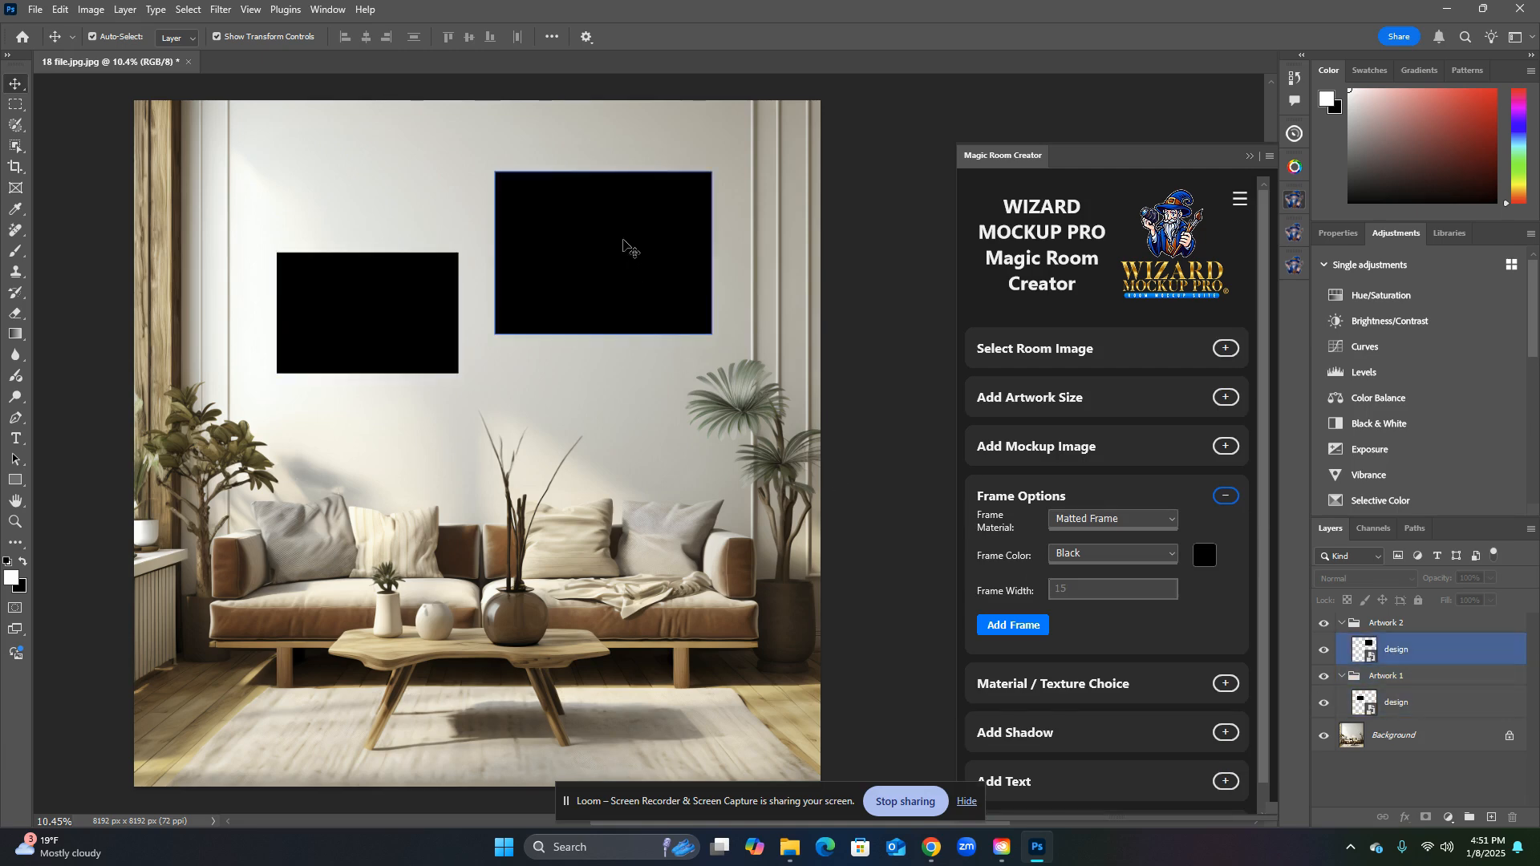
click(405, 315)
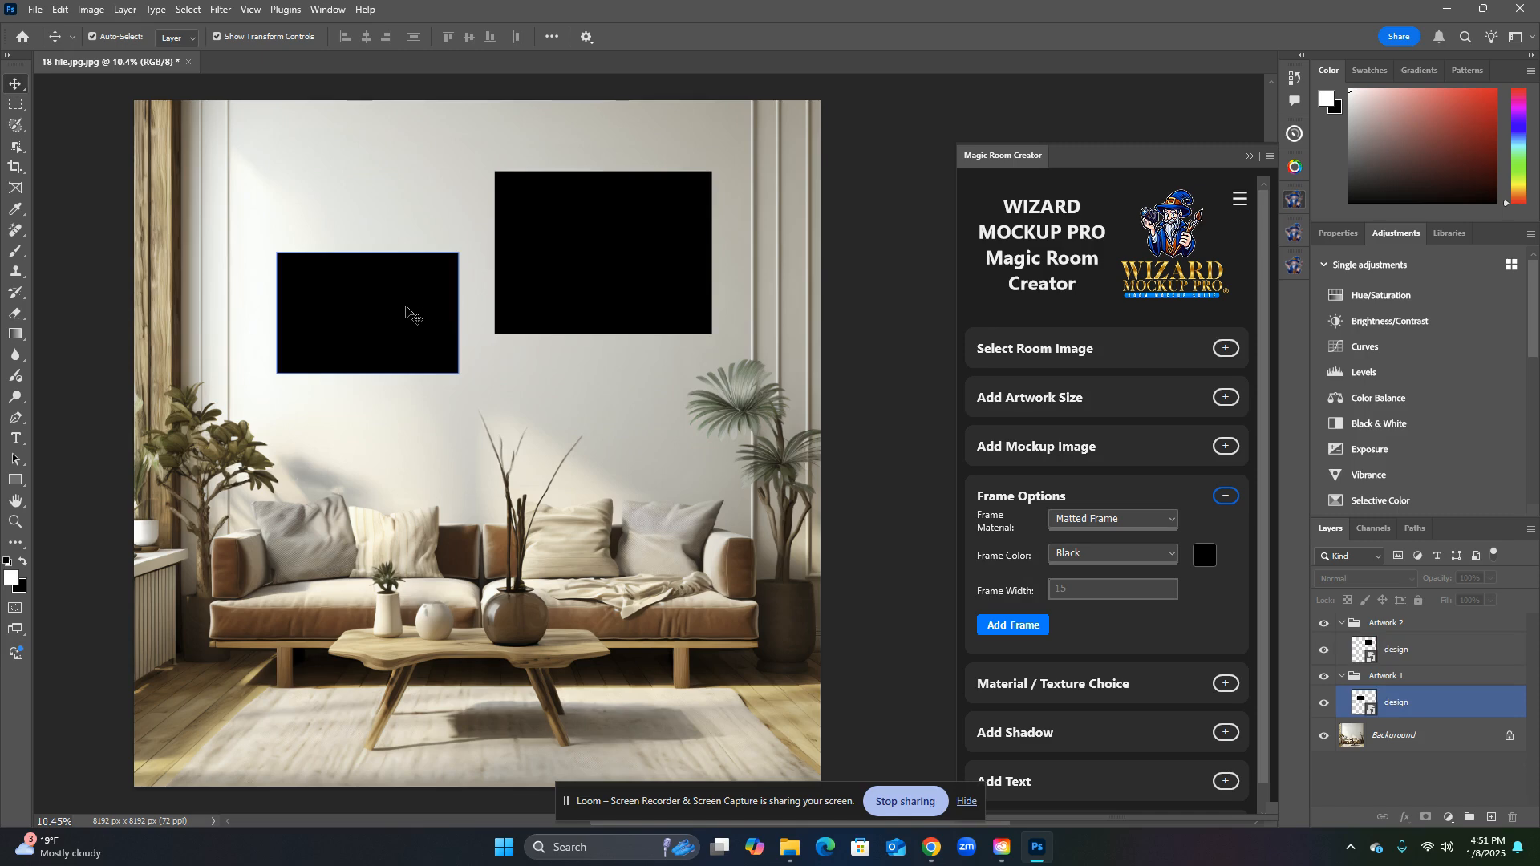
click(578, 286)
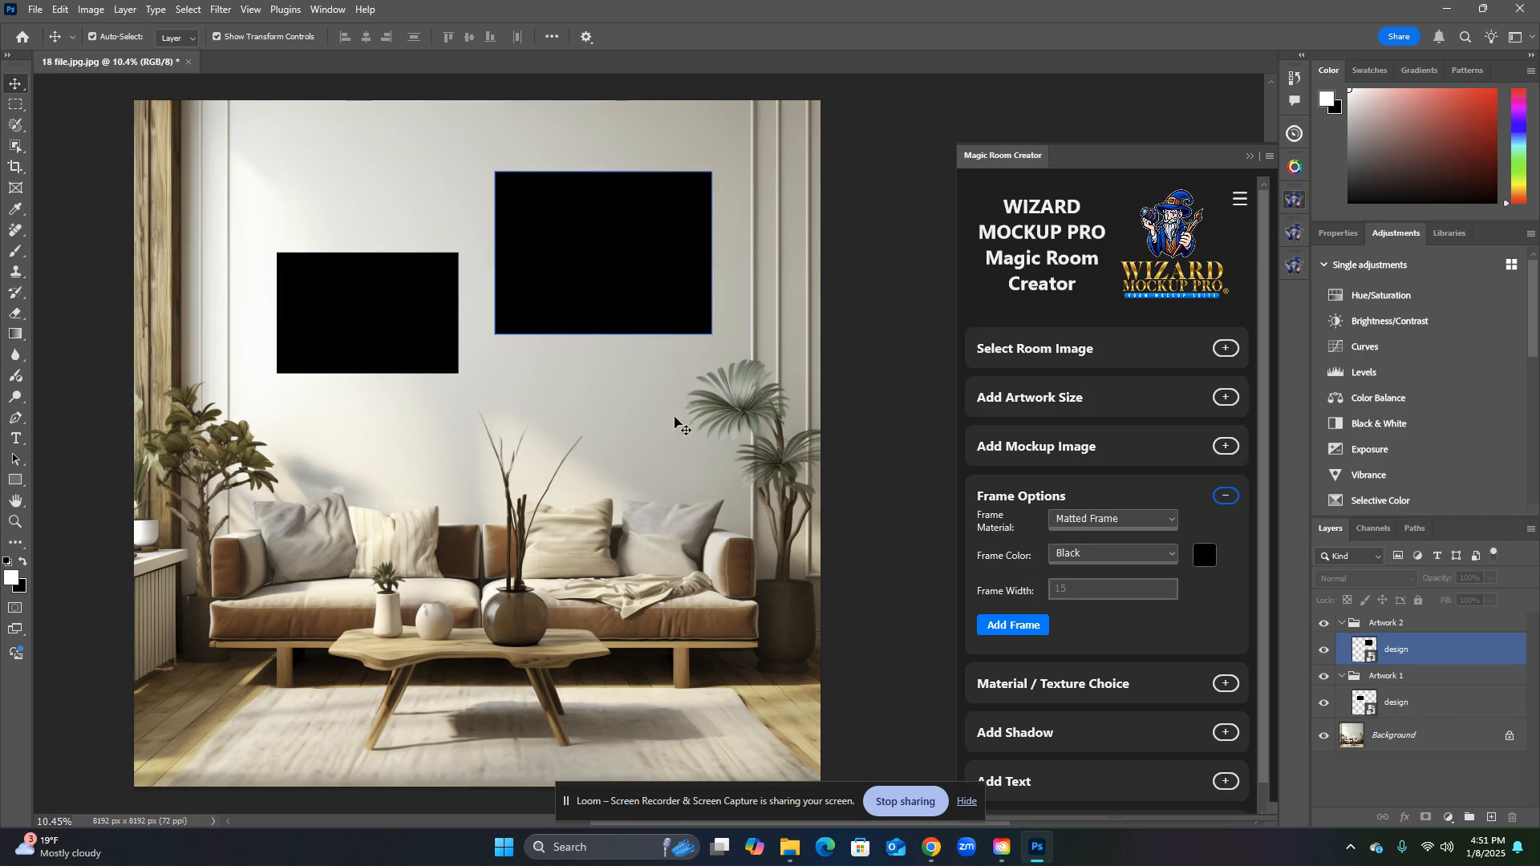
click(1440, 710)
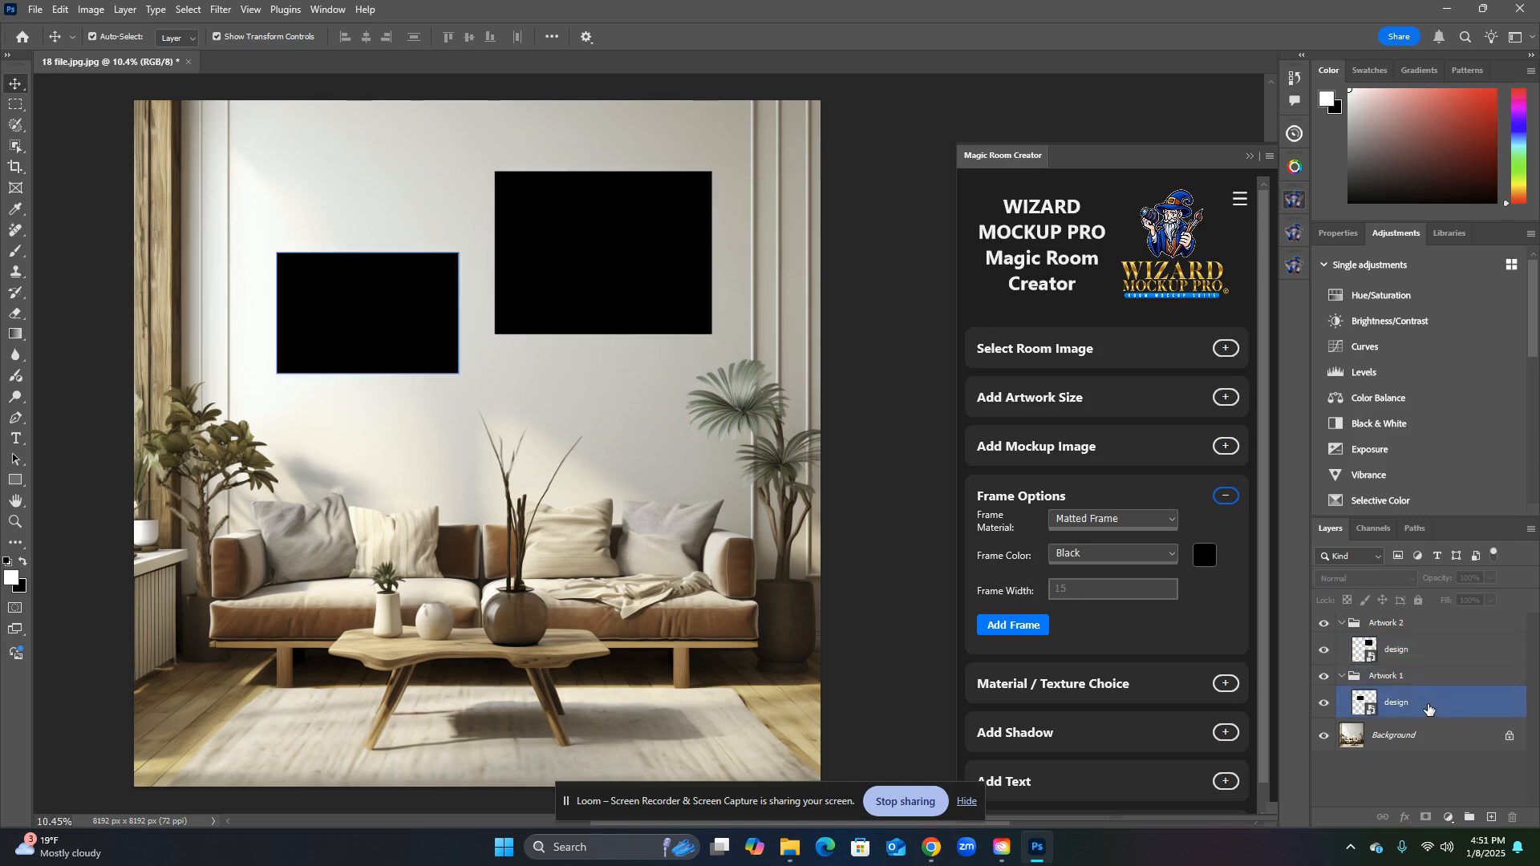
click(1430, 709)
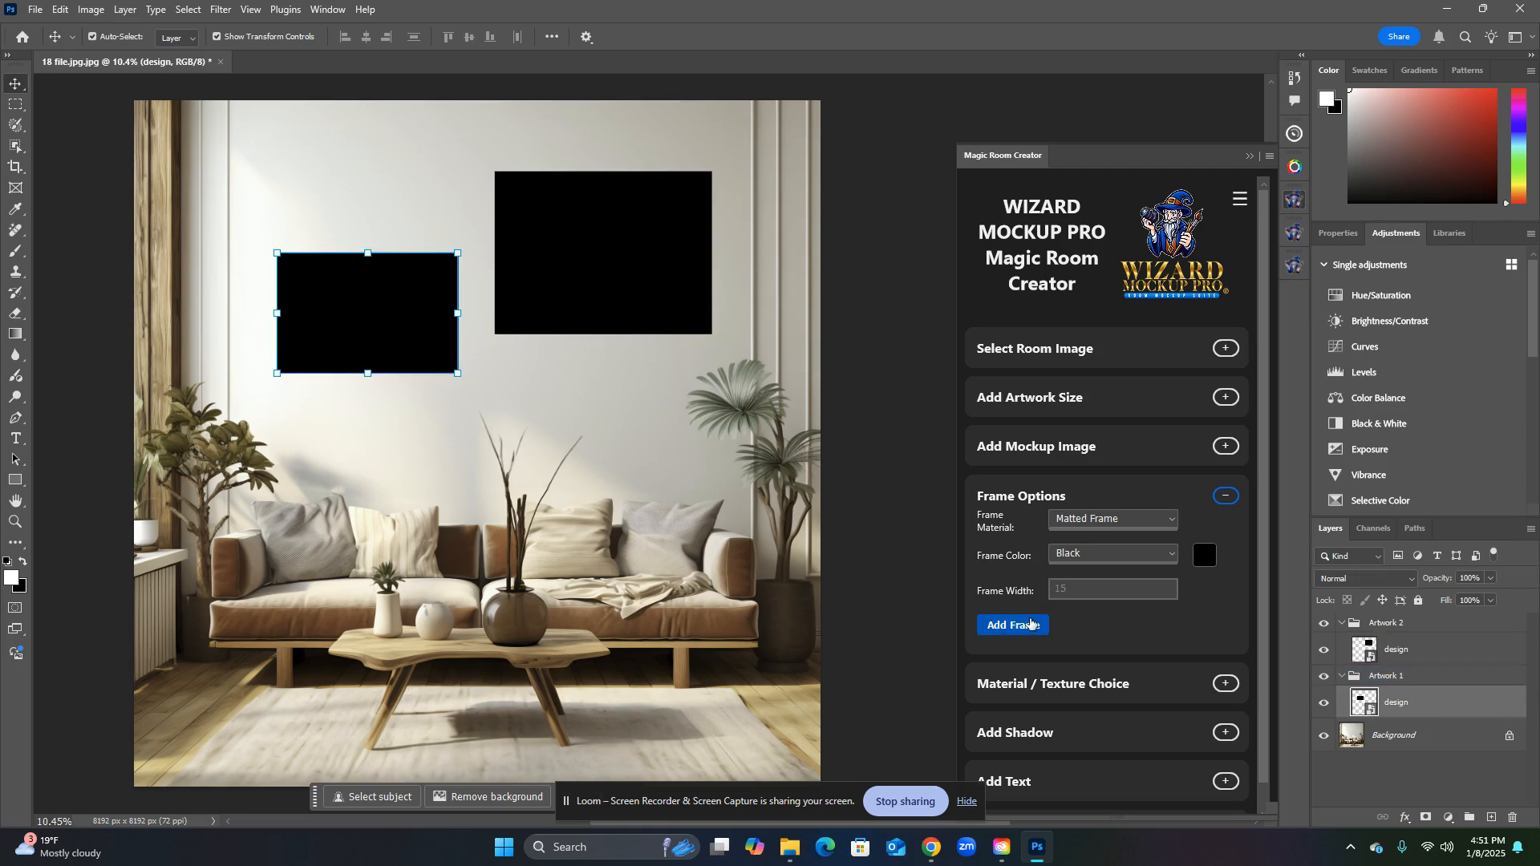
click(1078, 522)
click(1080, 535)
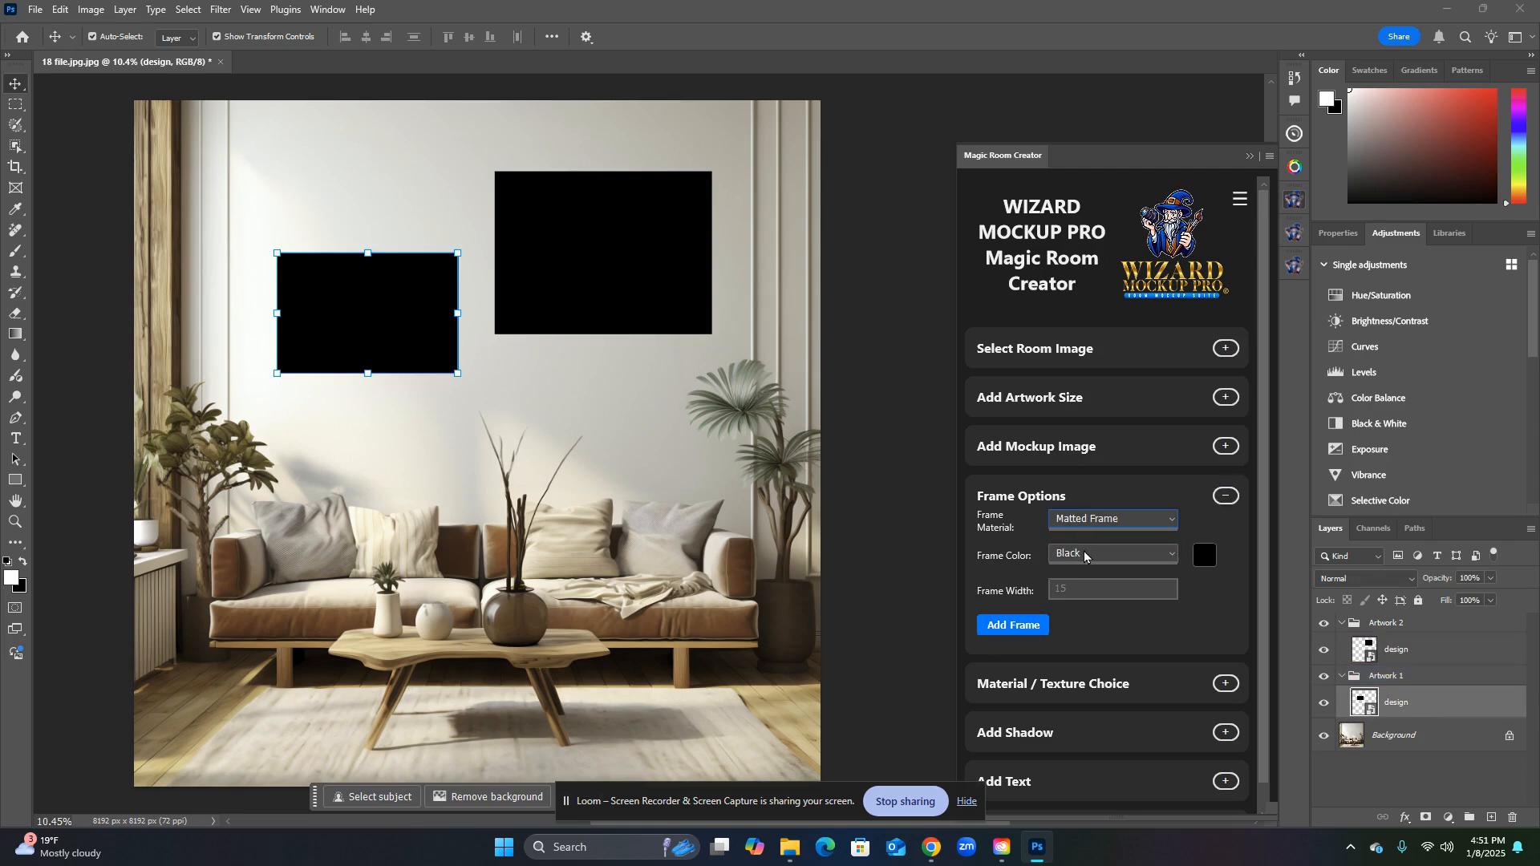
click(1084, 555)
click(1088, 571)
click(1029, 629)
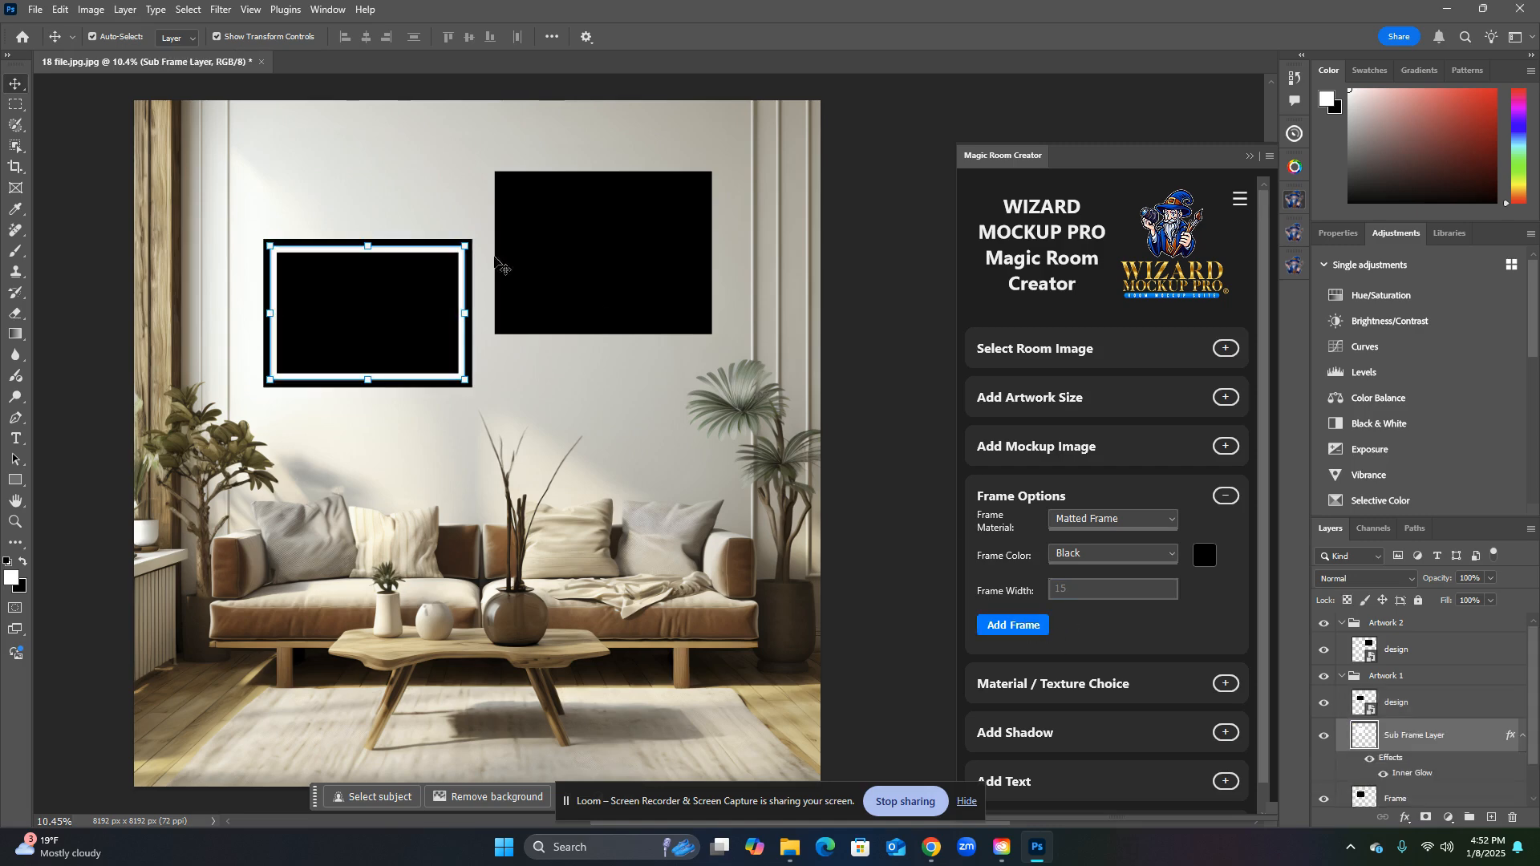
click(537, 416)
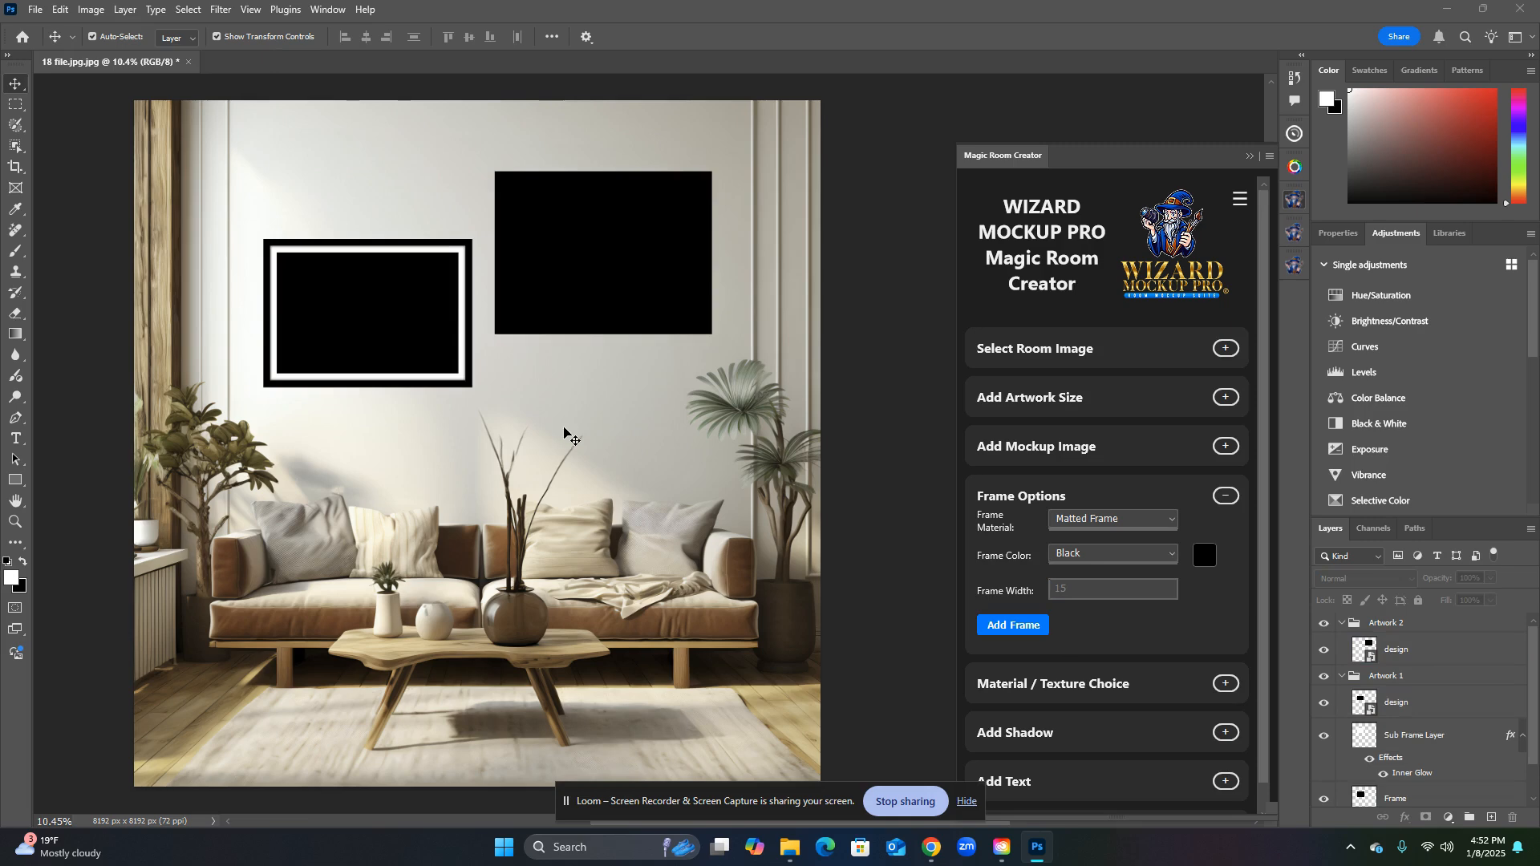
Step: Add the same black matted frame around the design layer of the Artwork 2 group
click(510, 197)
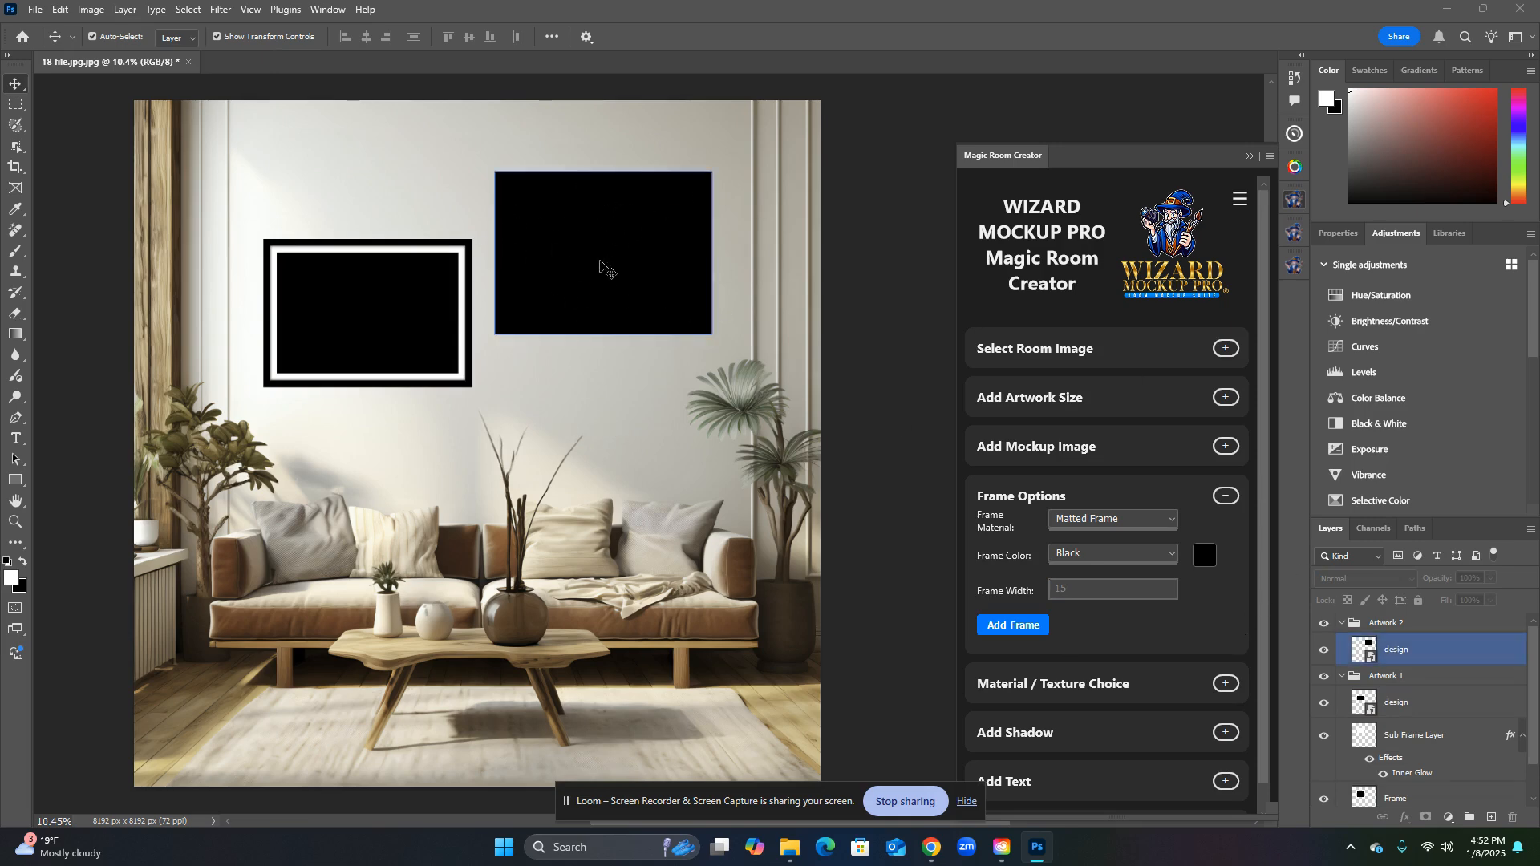
click(1436, 660)
click(1420, 658)
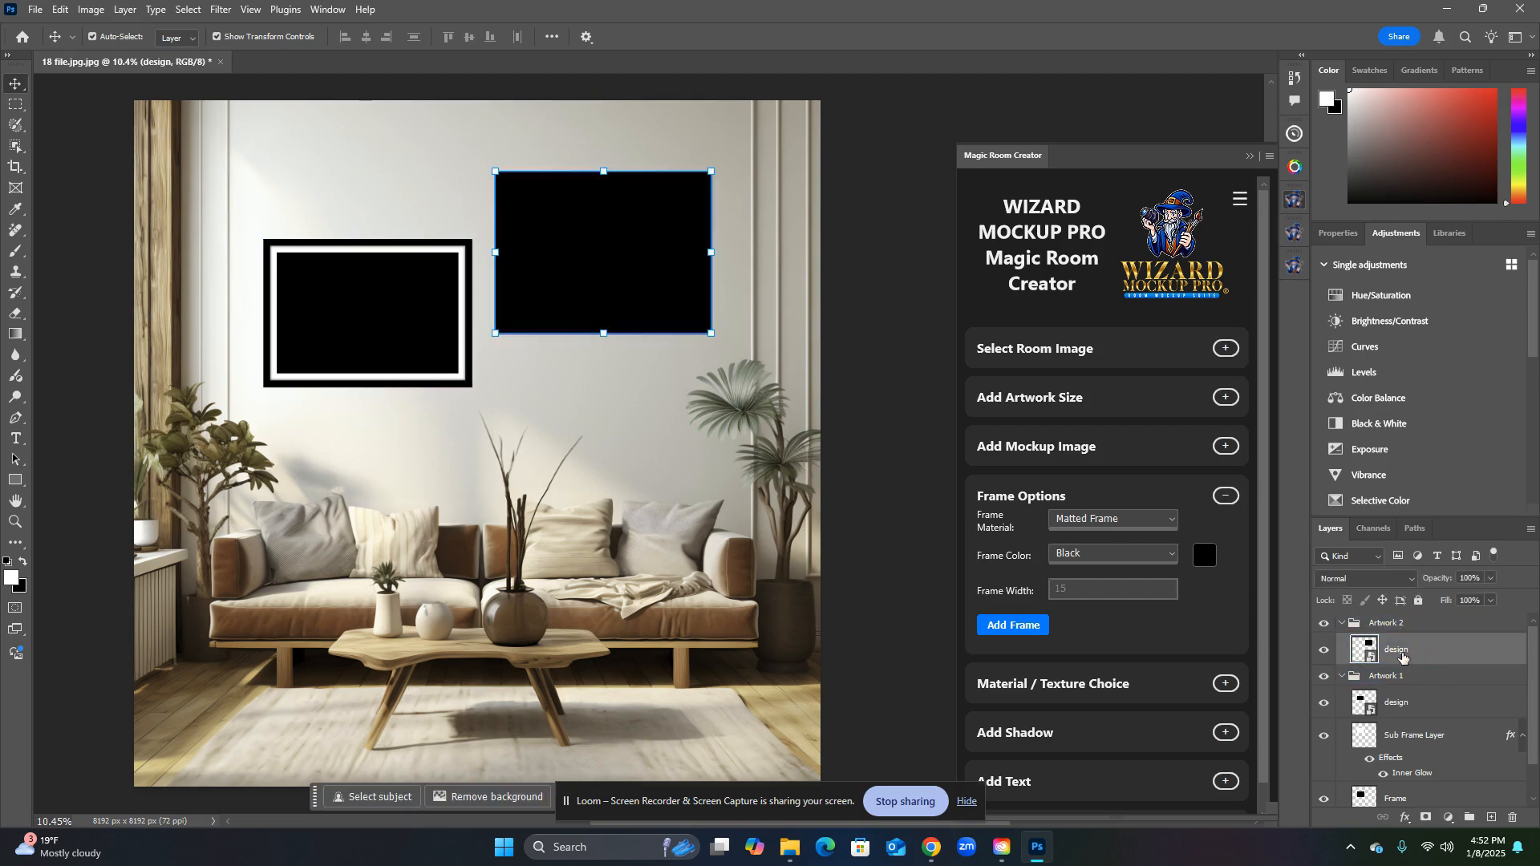
click(1010, 626)
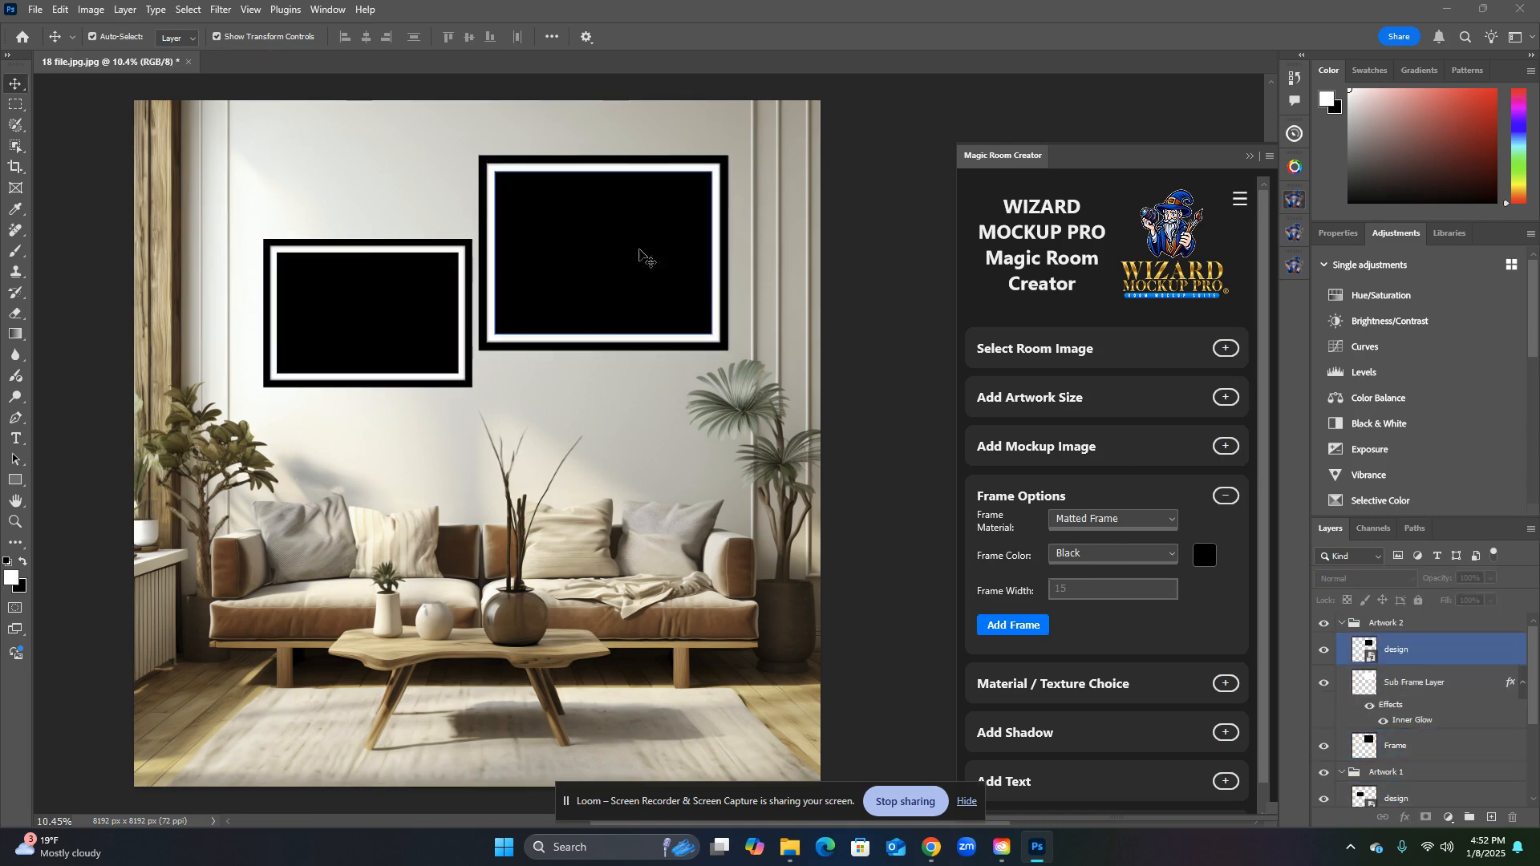
click(549, 285)
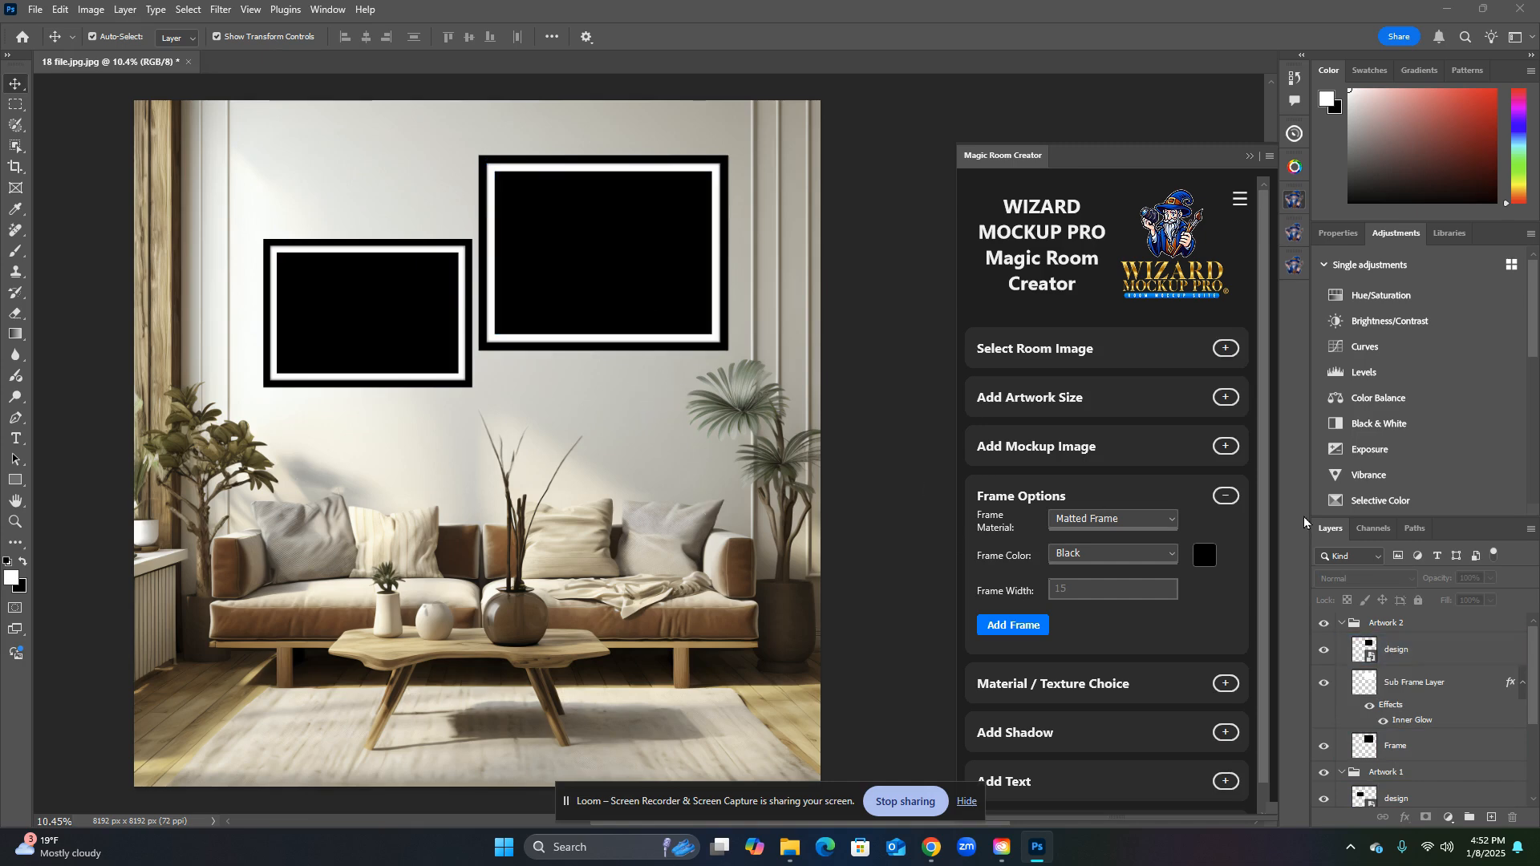
drag(1263, 532, 1266, 652)
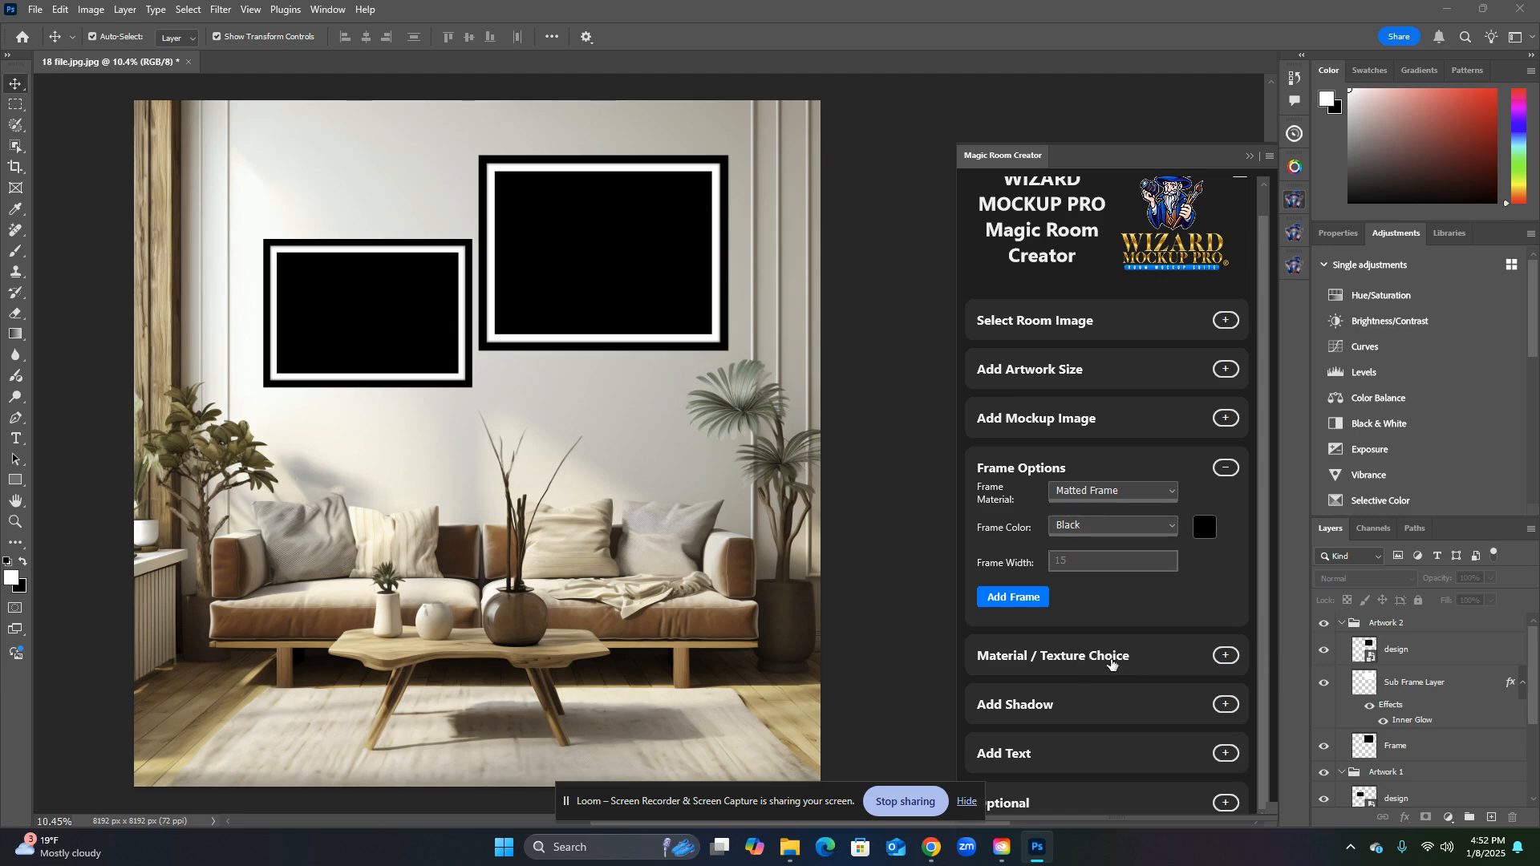
click(1410, 654)
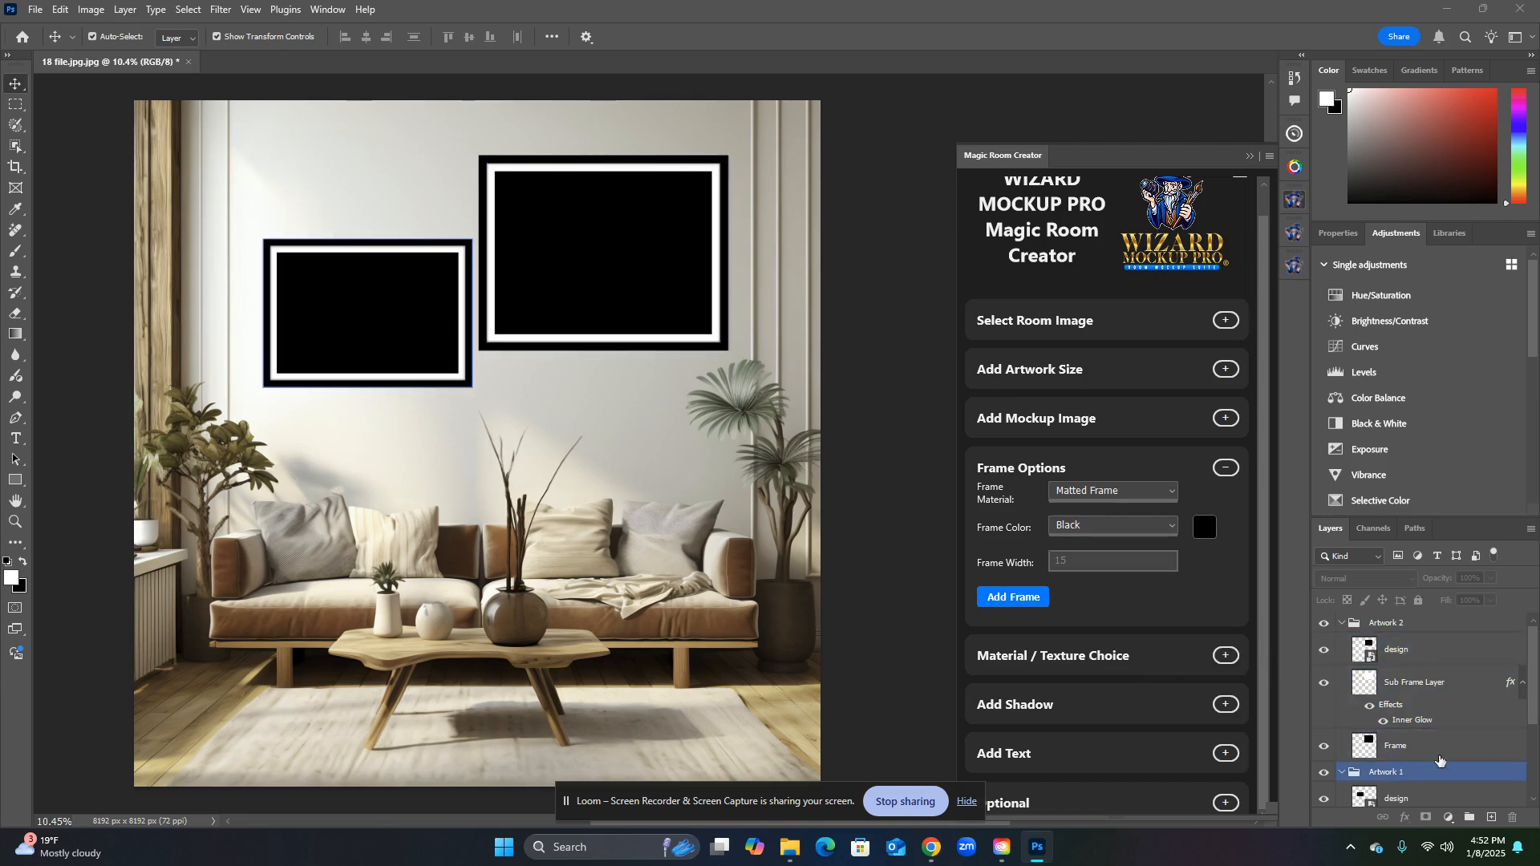
mouse_move(1533, 684)
mouse_down()
mouse_move(1533, 742)
mouse_move(1533, 684)
mouse_up()
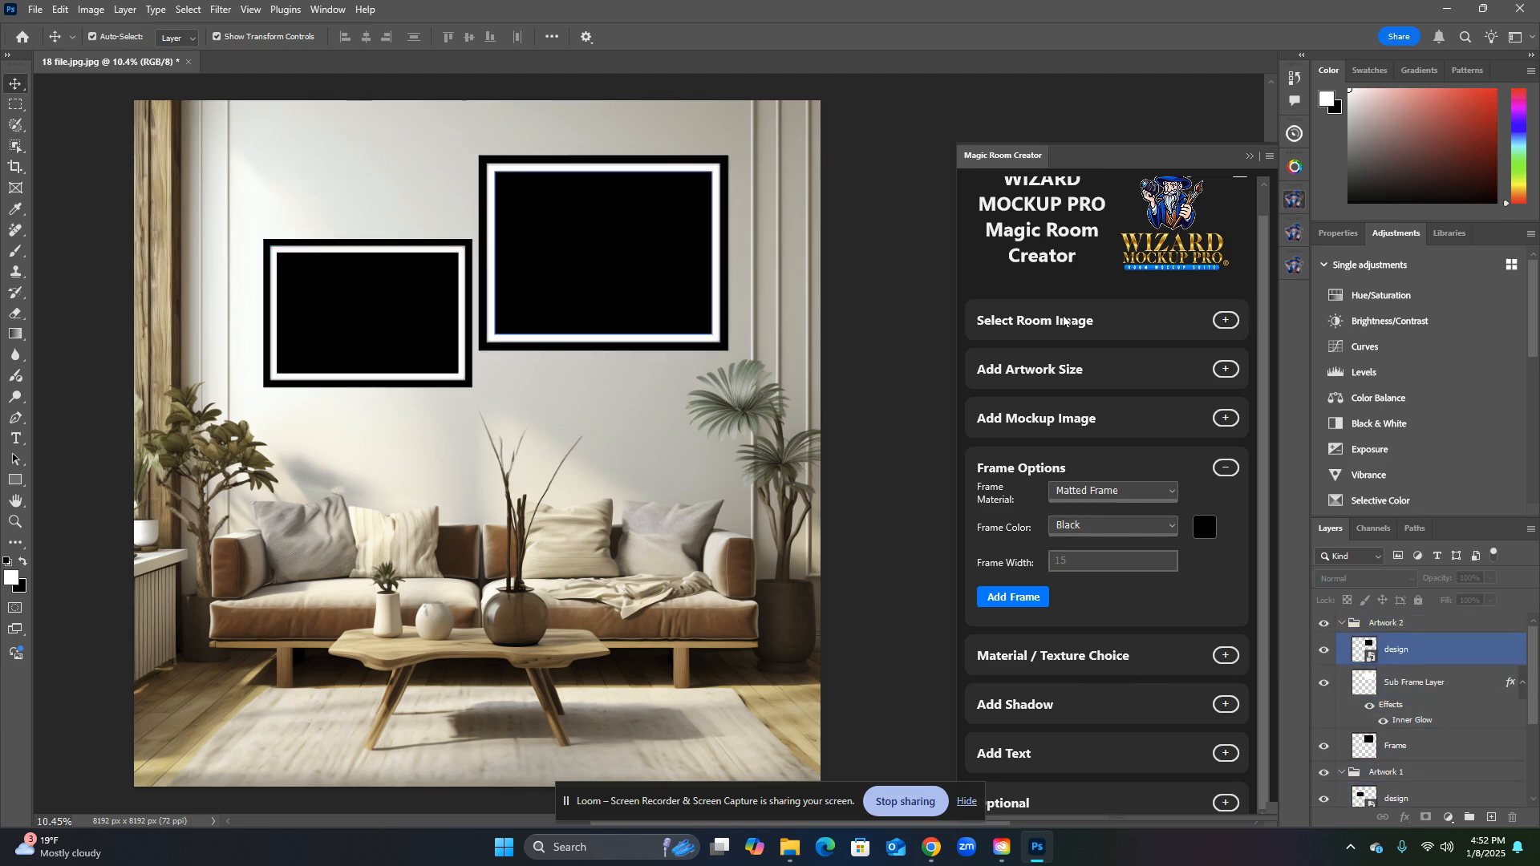
click(1229, 657)
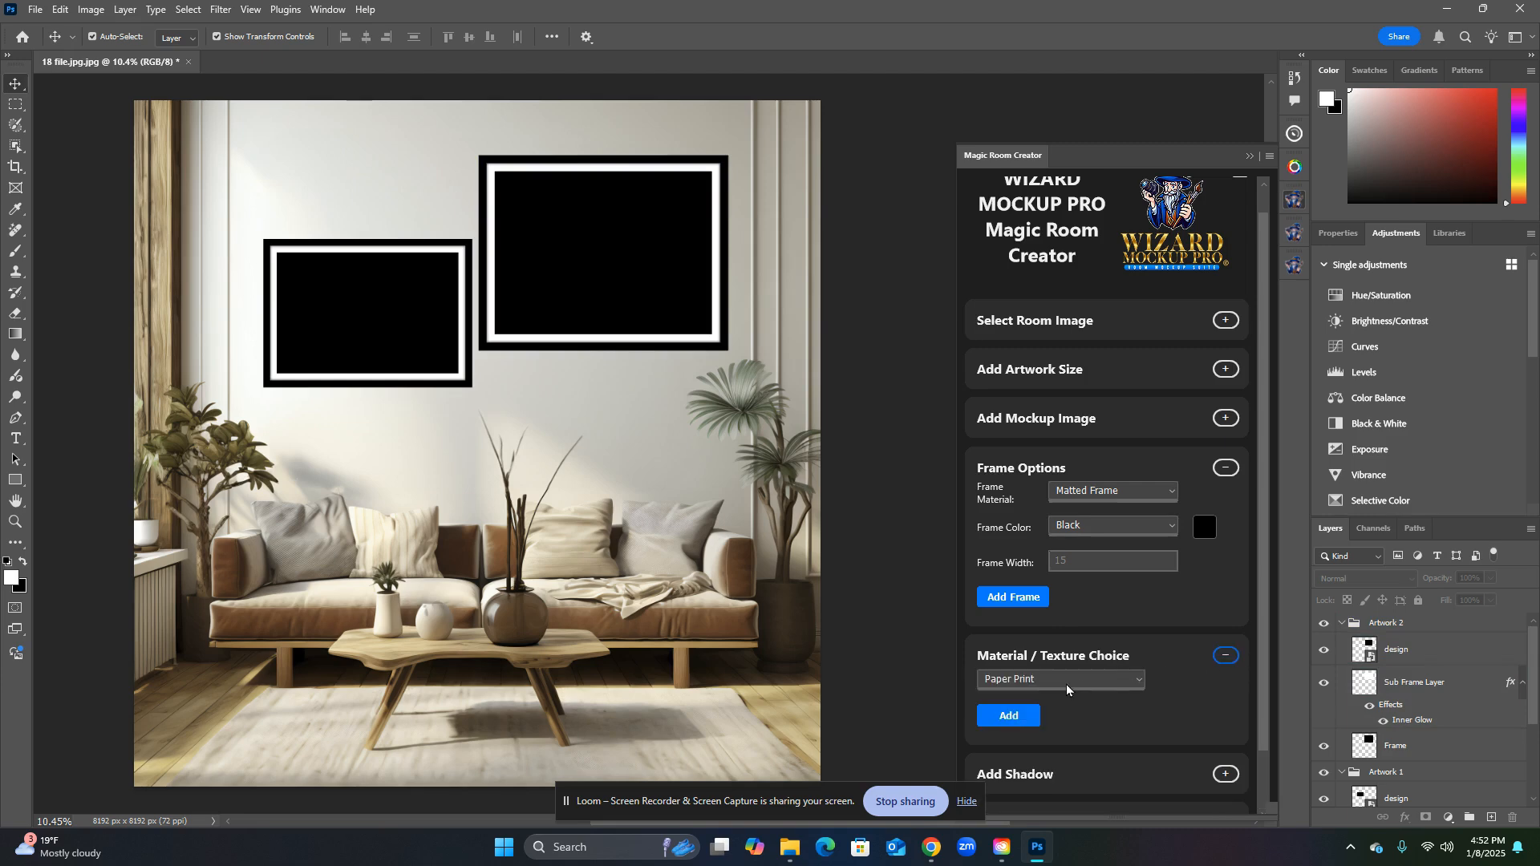
click(1228, 658)
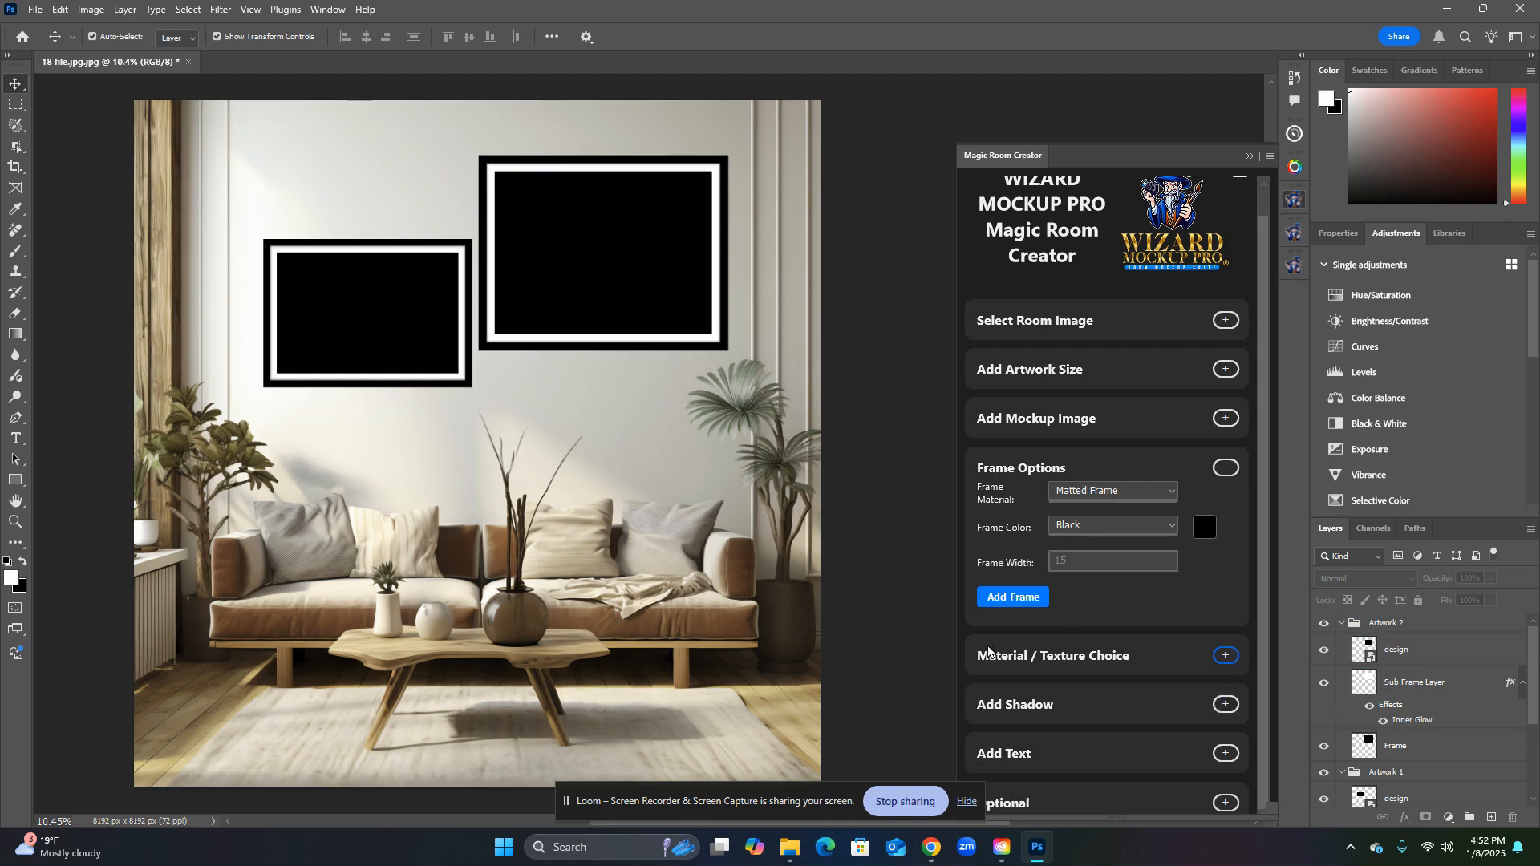
Step: Add a right-side shadow to the Frame layer of the Artwork 2 group
click(1406, 652)
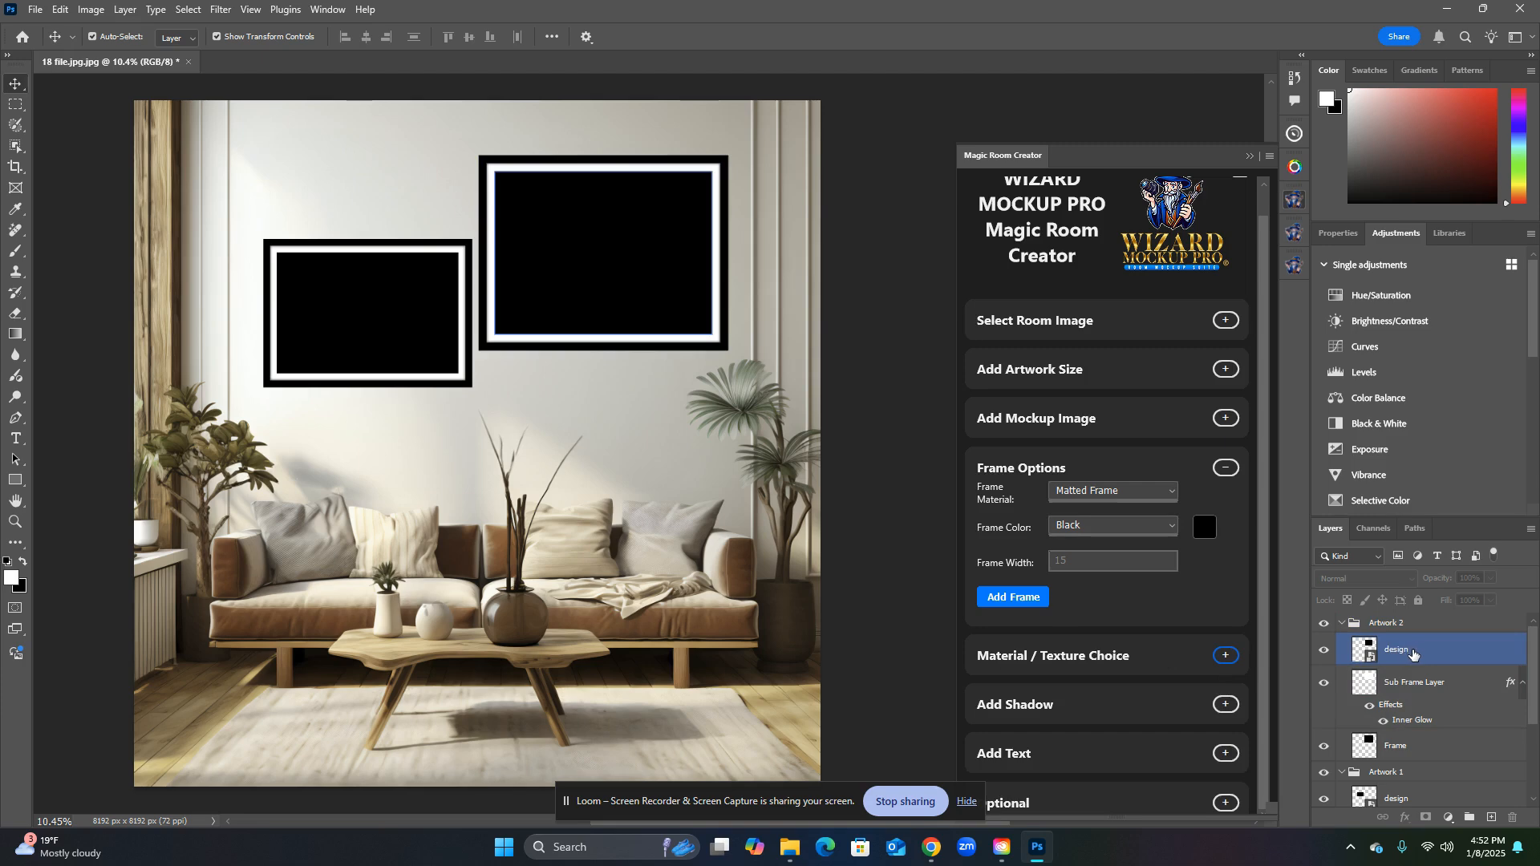
click(639, 261)
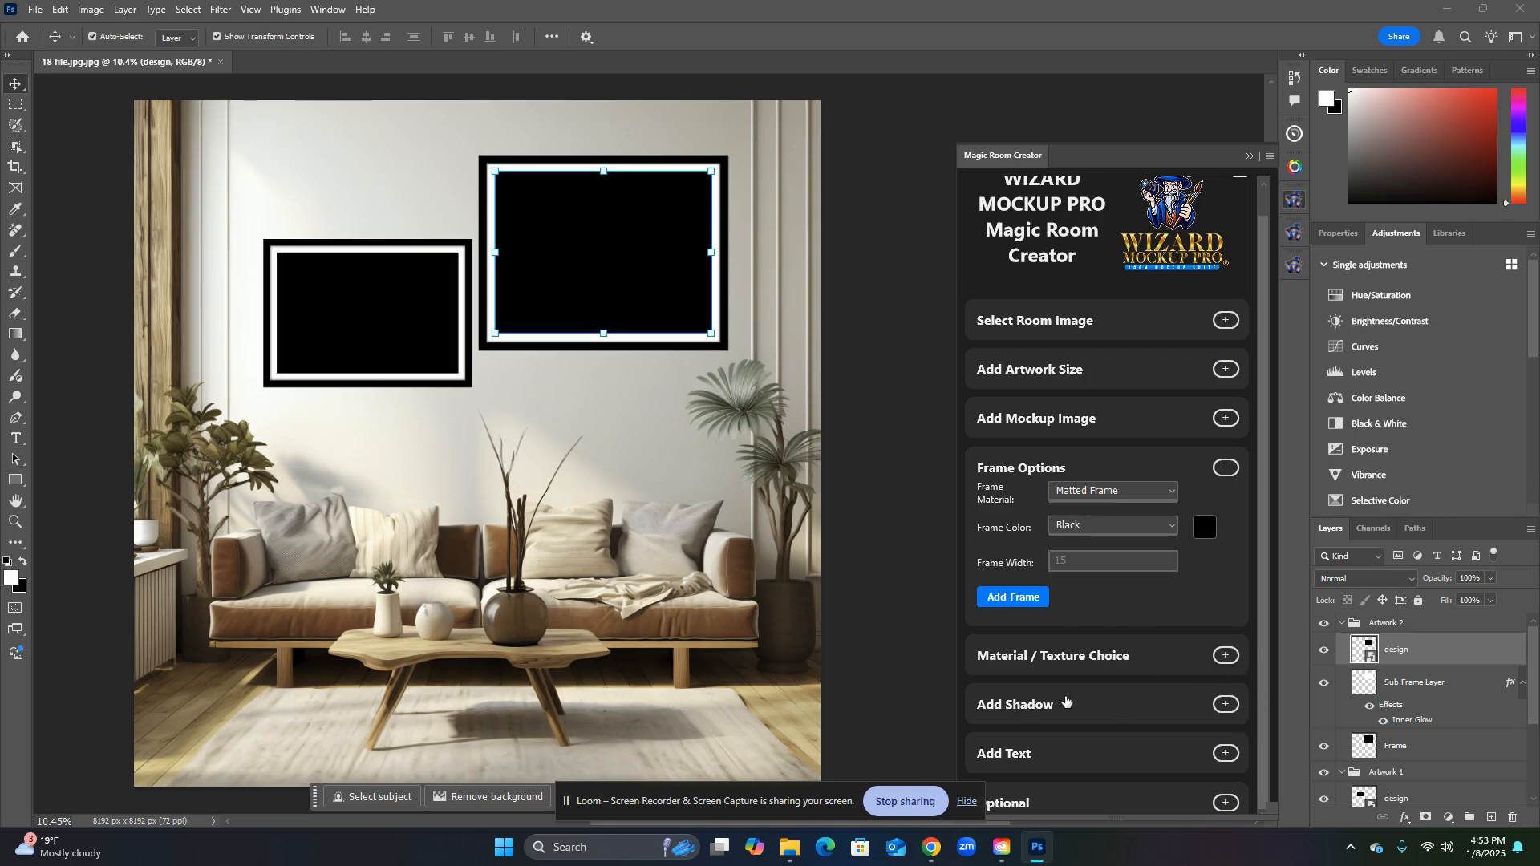
scroll(1467, 711, down, 1)
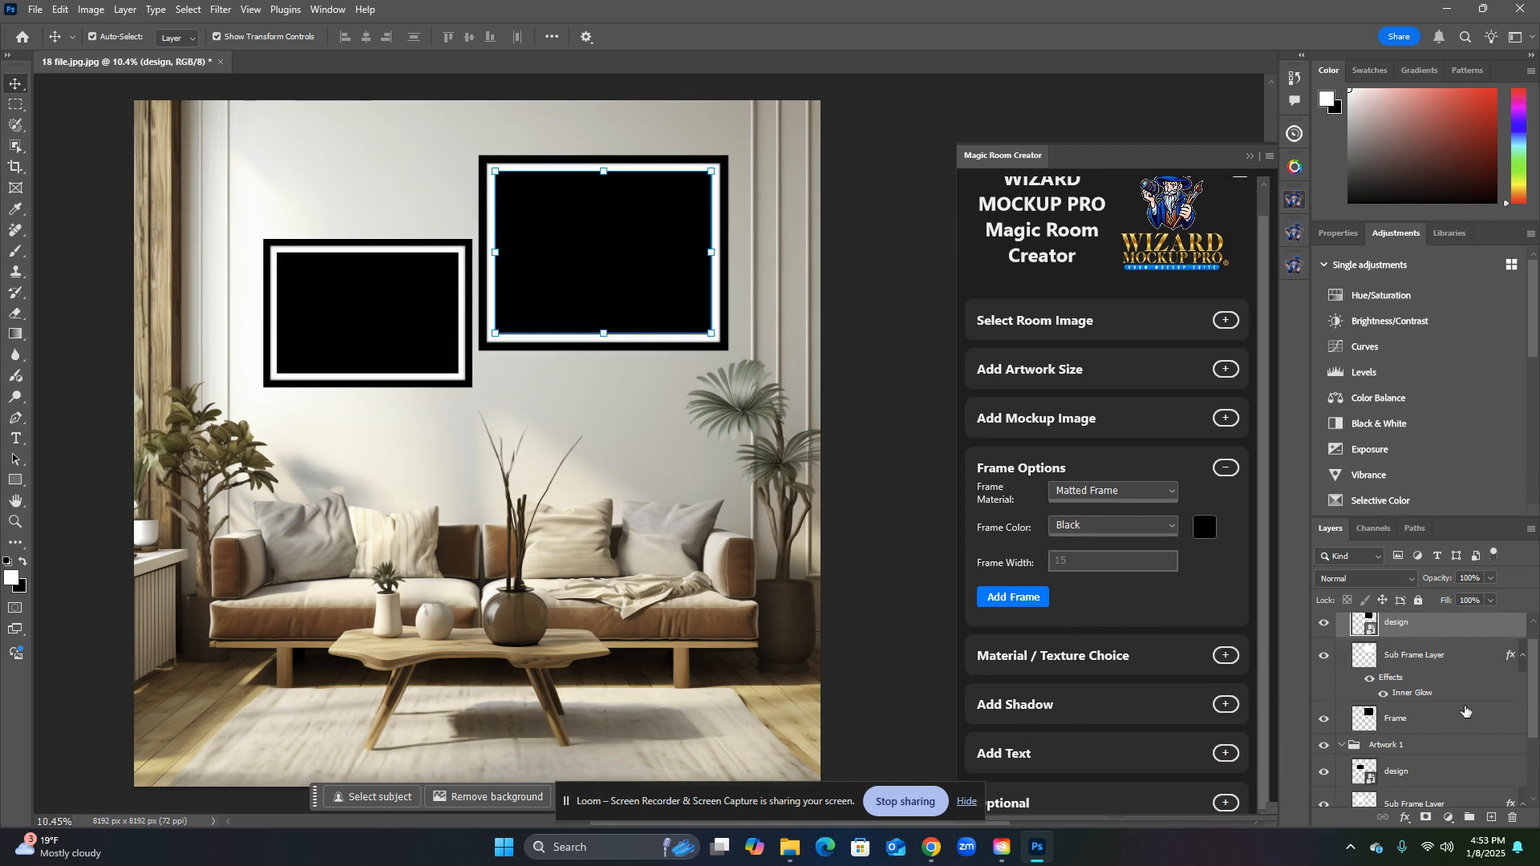
click(1429, 726)
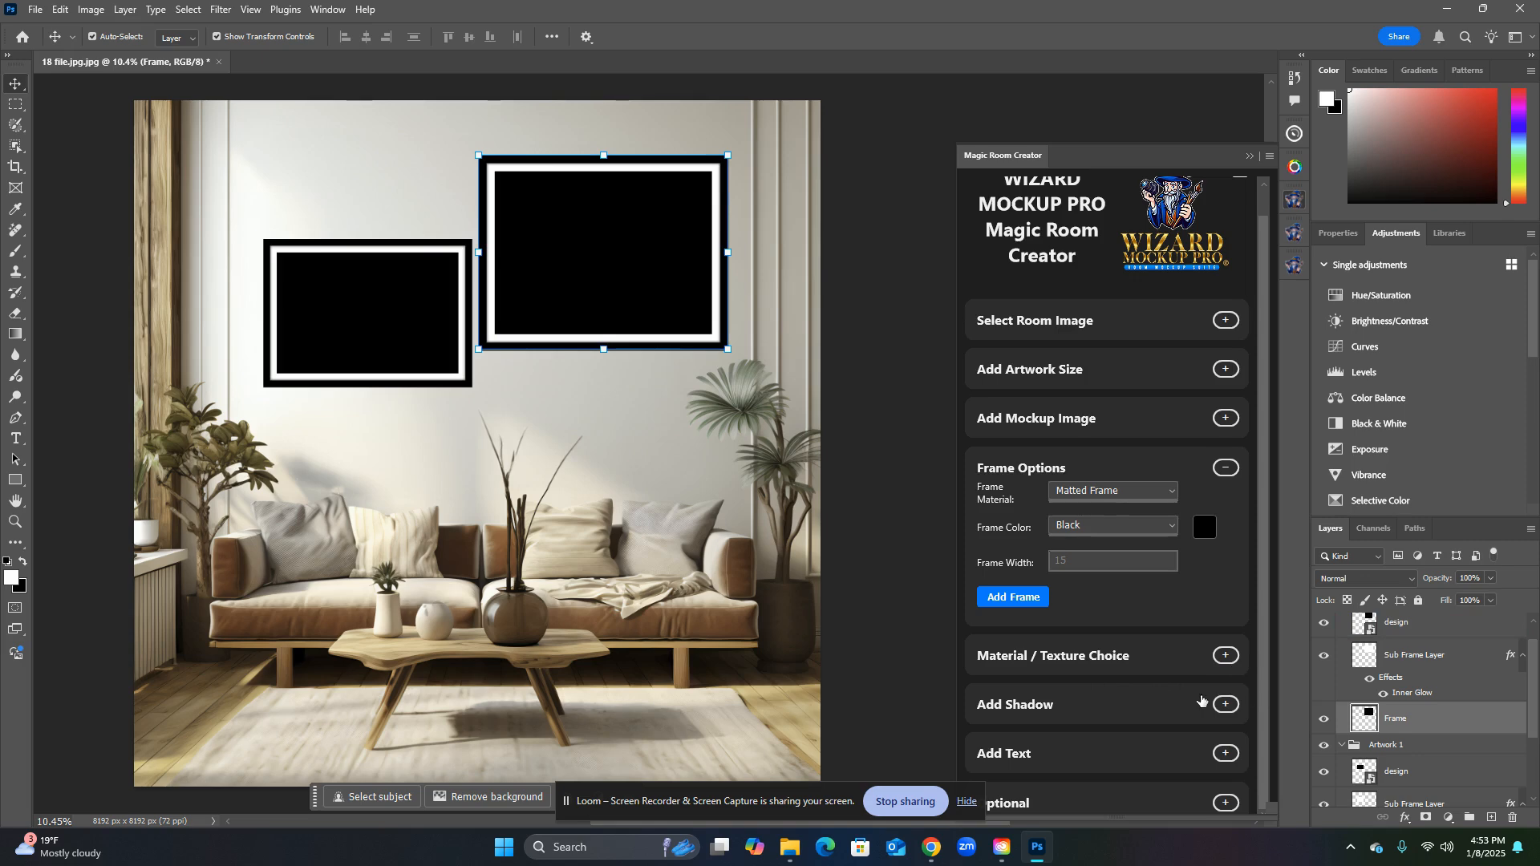
click(1225, 704)
click(1022, 757)
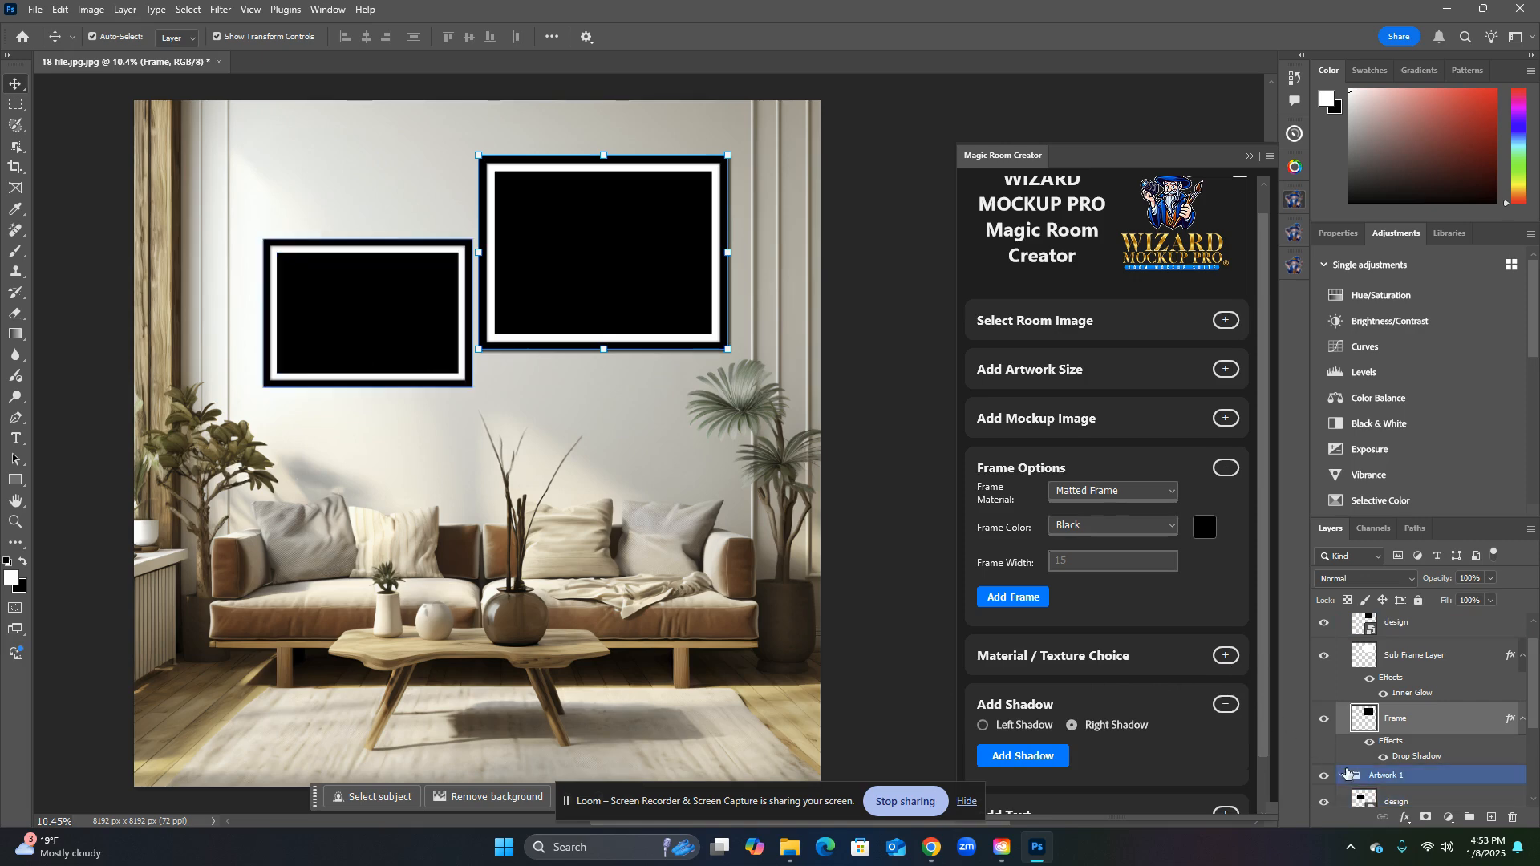
Step: Add the same right-side shadow to the Frame layer of the Artwork 1 group
drag(1536, 683, 1538, 752)
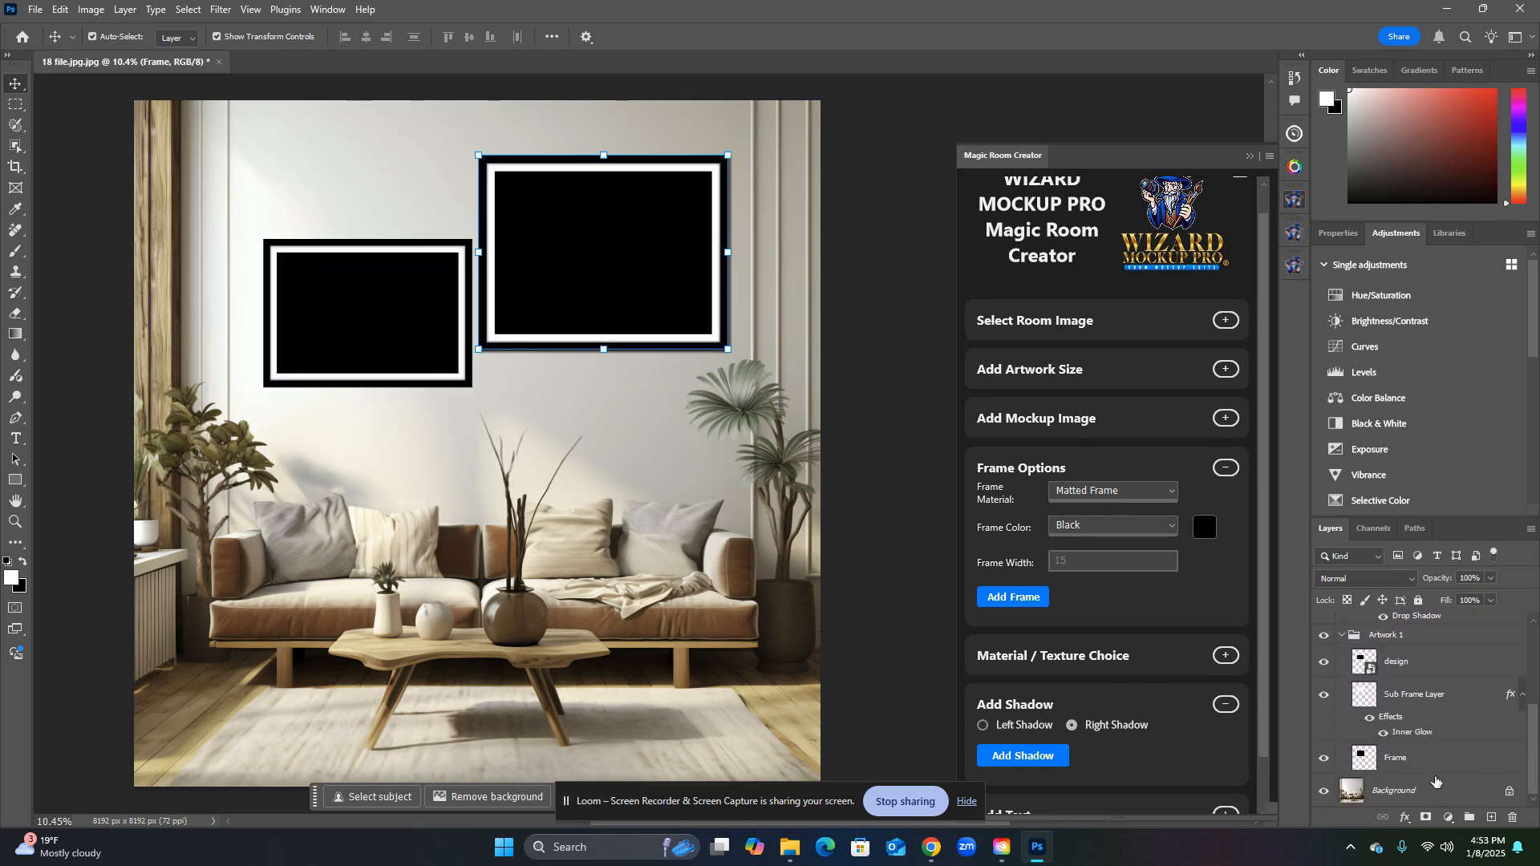
click(1428, 765)
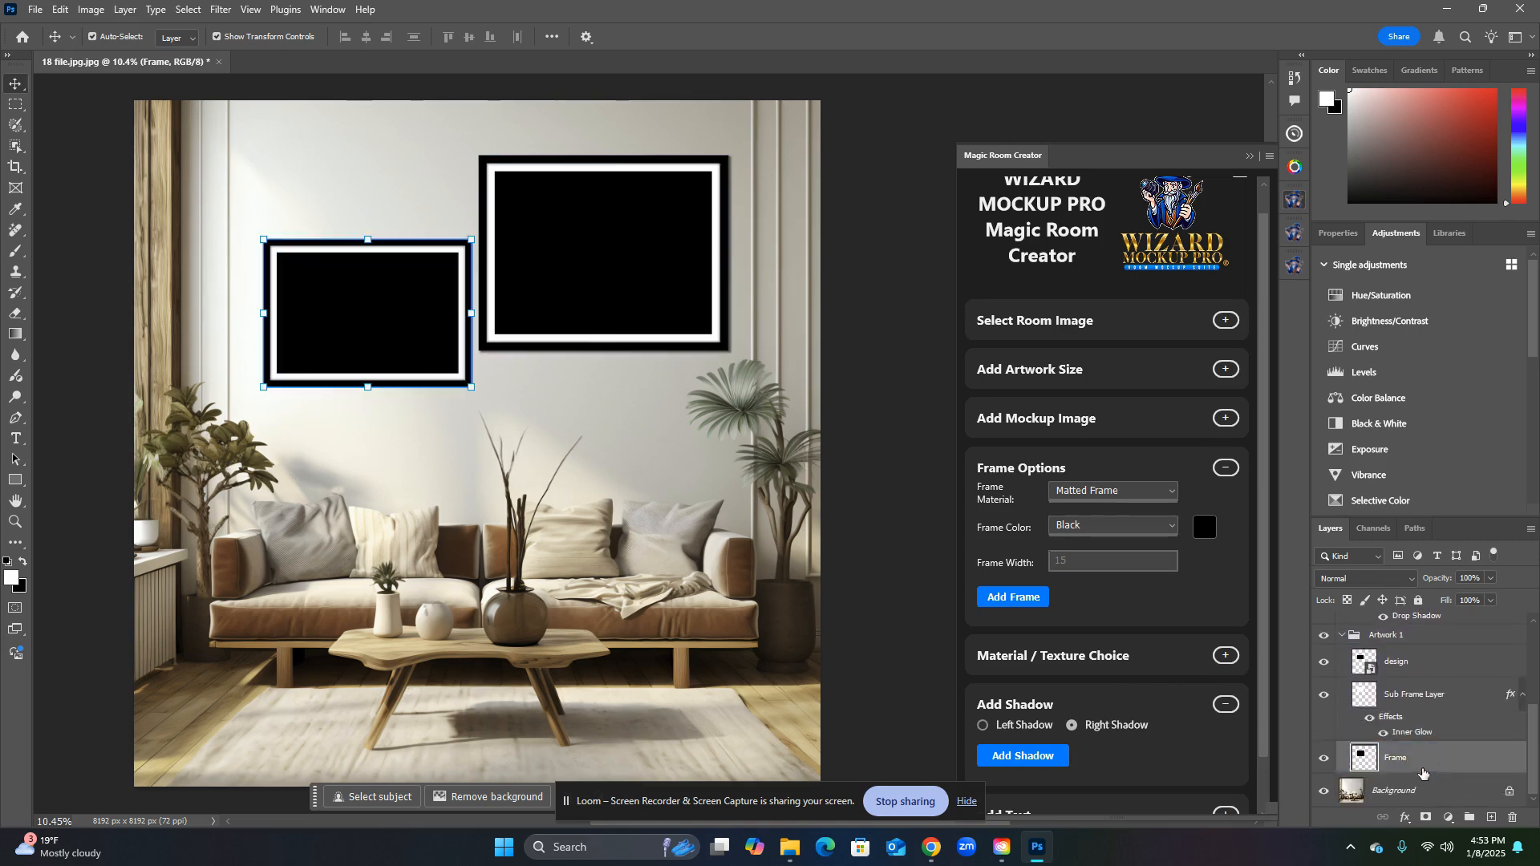
click(1047, 760)
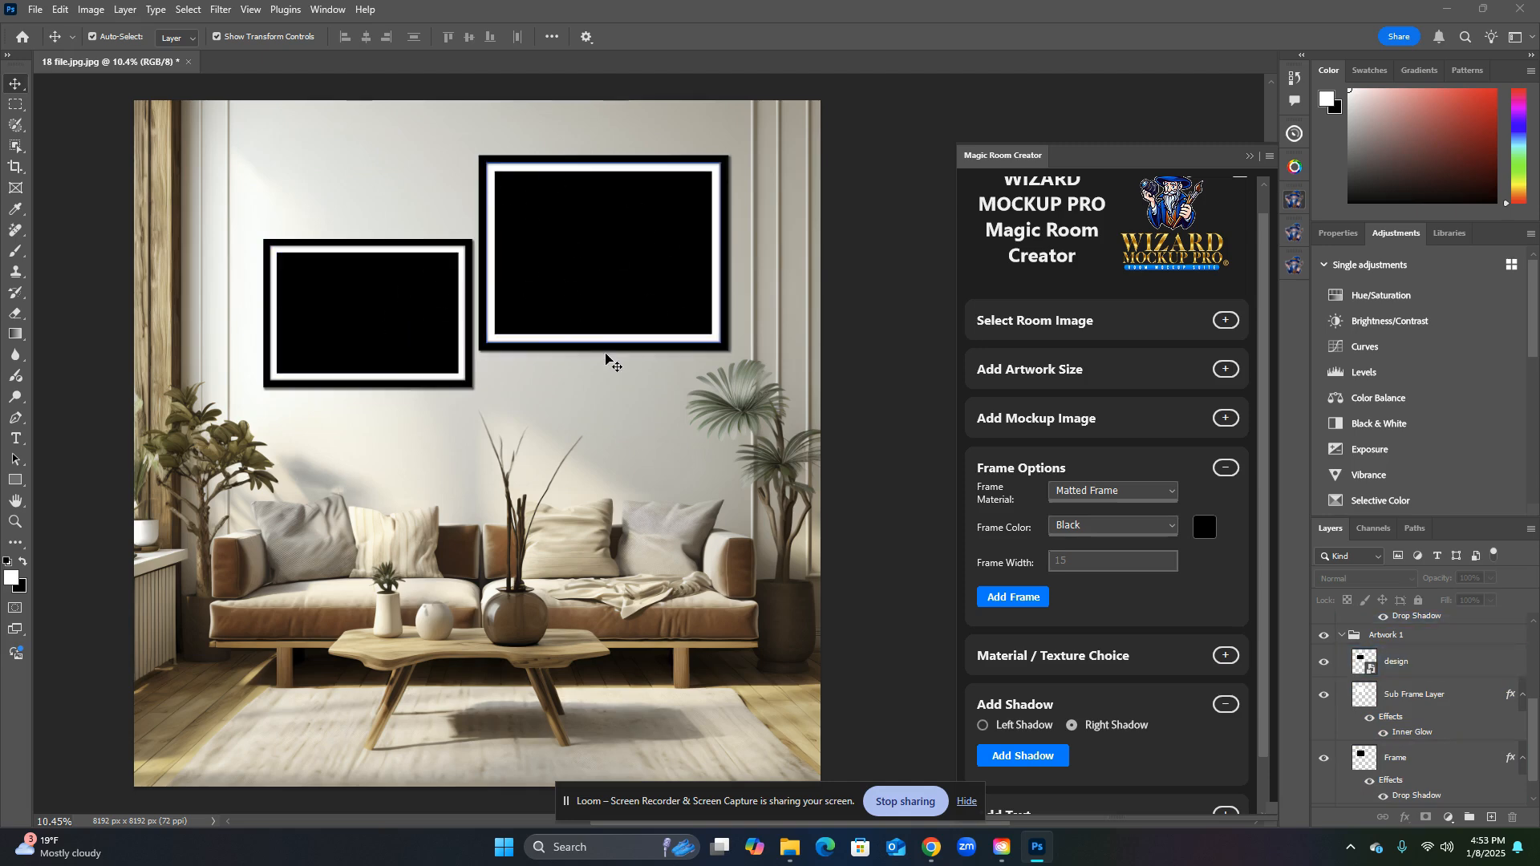
Step: Add a "24x36" size label directly above the Background layer
drag(1264, 563, 1262, 620)
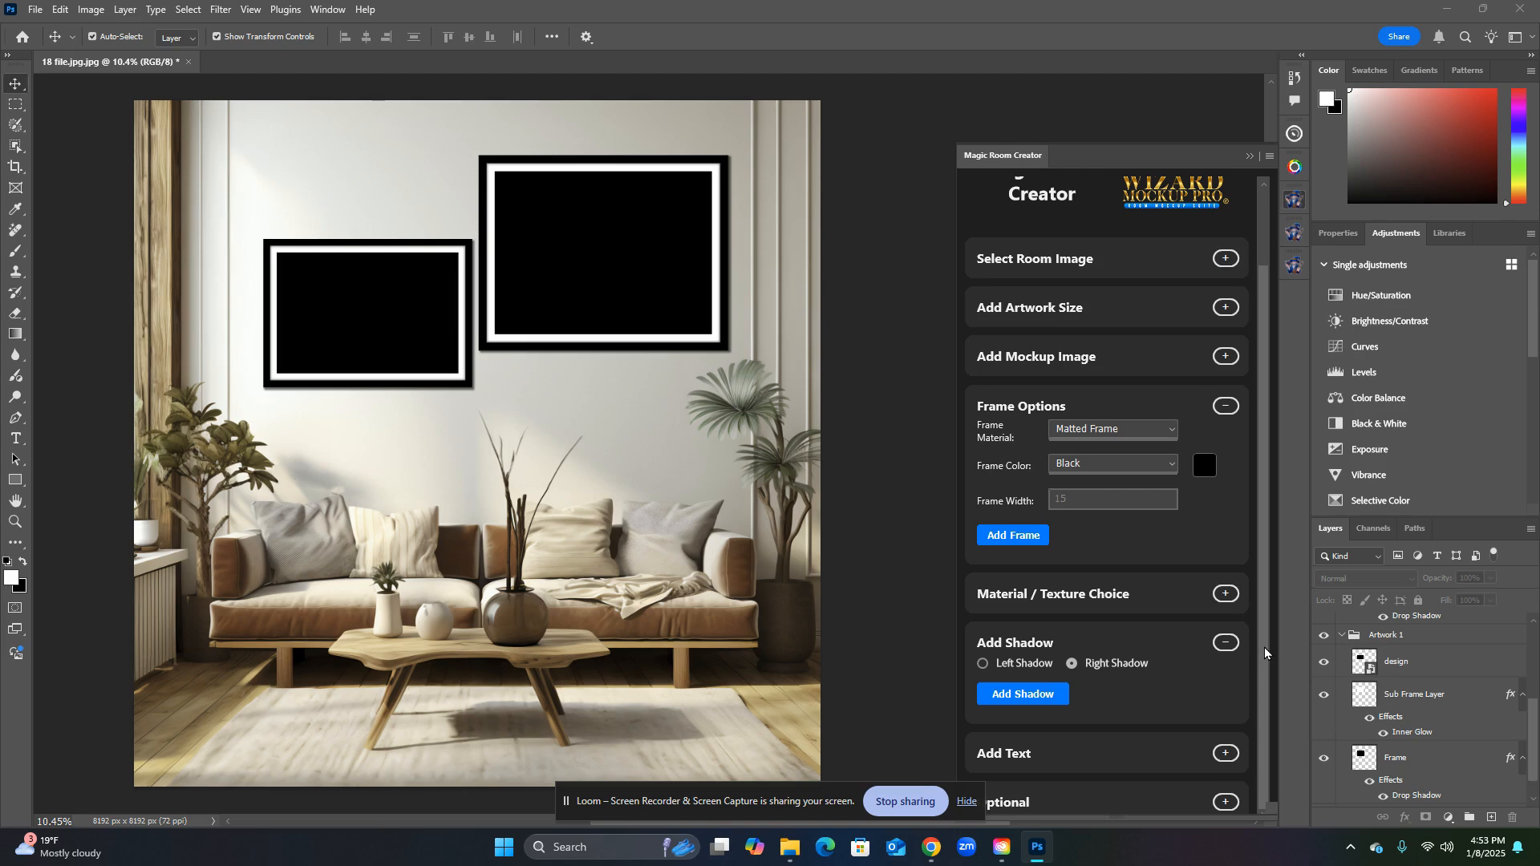
mouse_move(1264, 648)
mouse_down()
mouse_move(1269, 569)
mouse_move(1264, 656)
mouse_up()
scroll(1536, 760, down, 1)
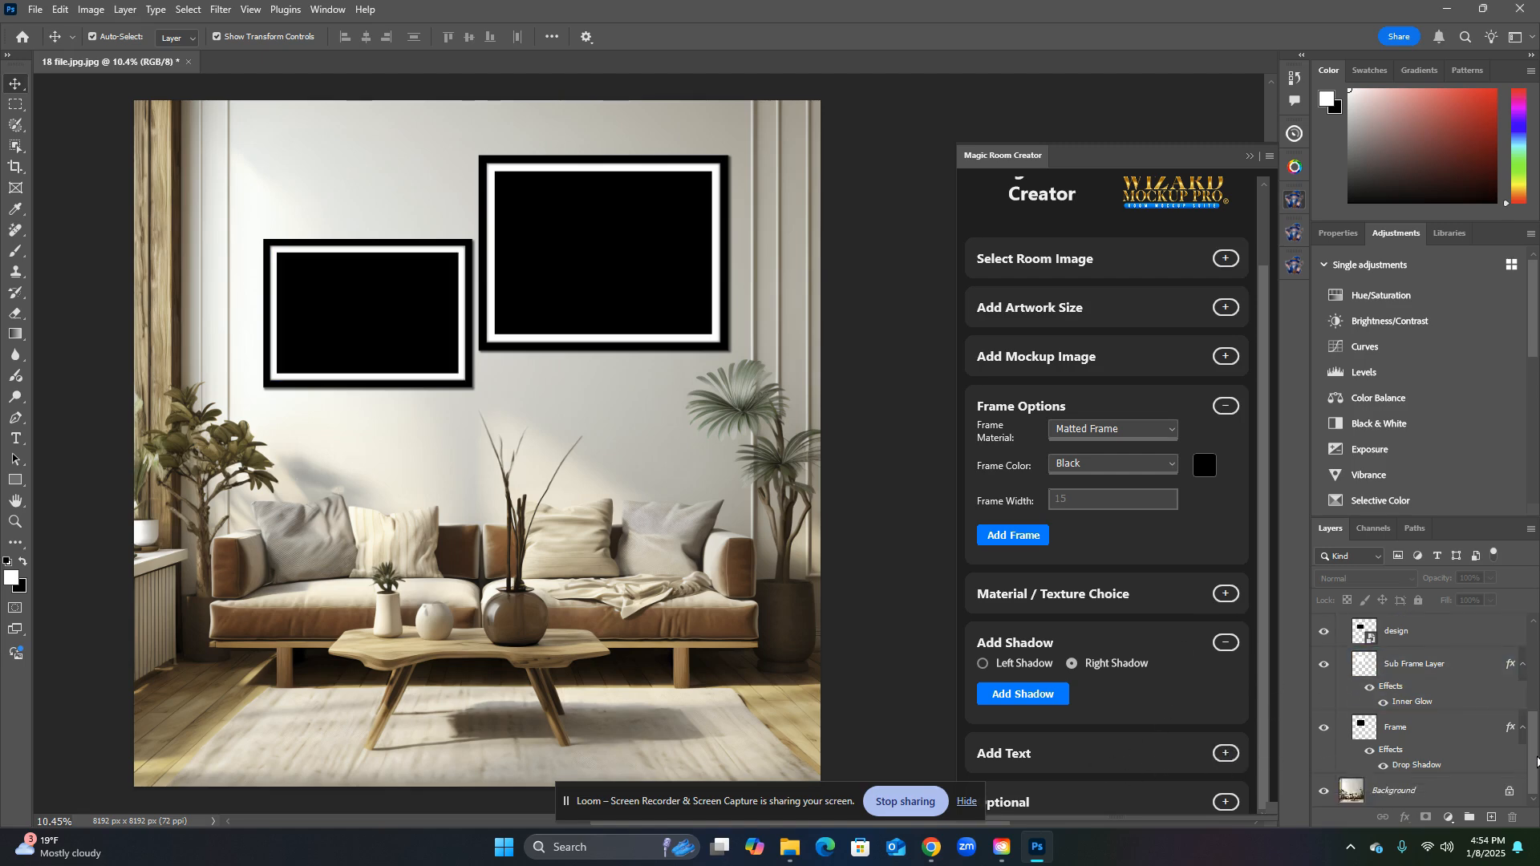
click(1411, 797)
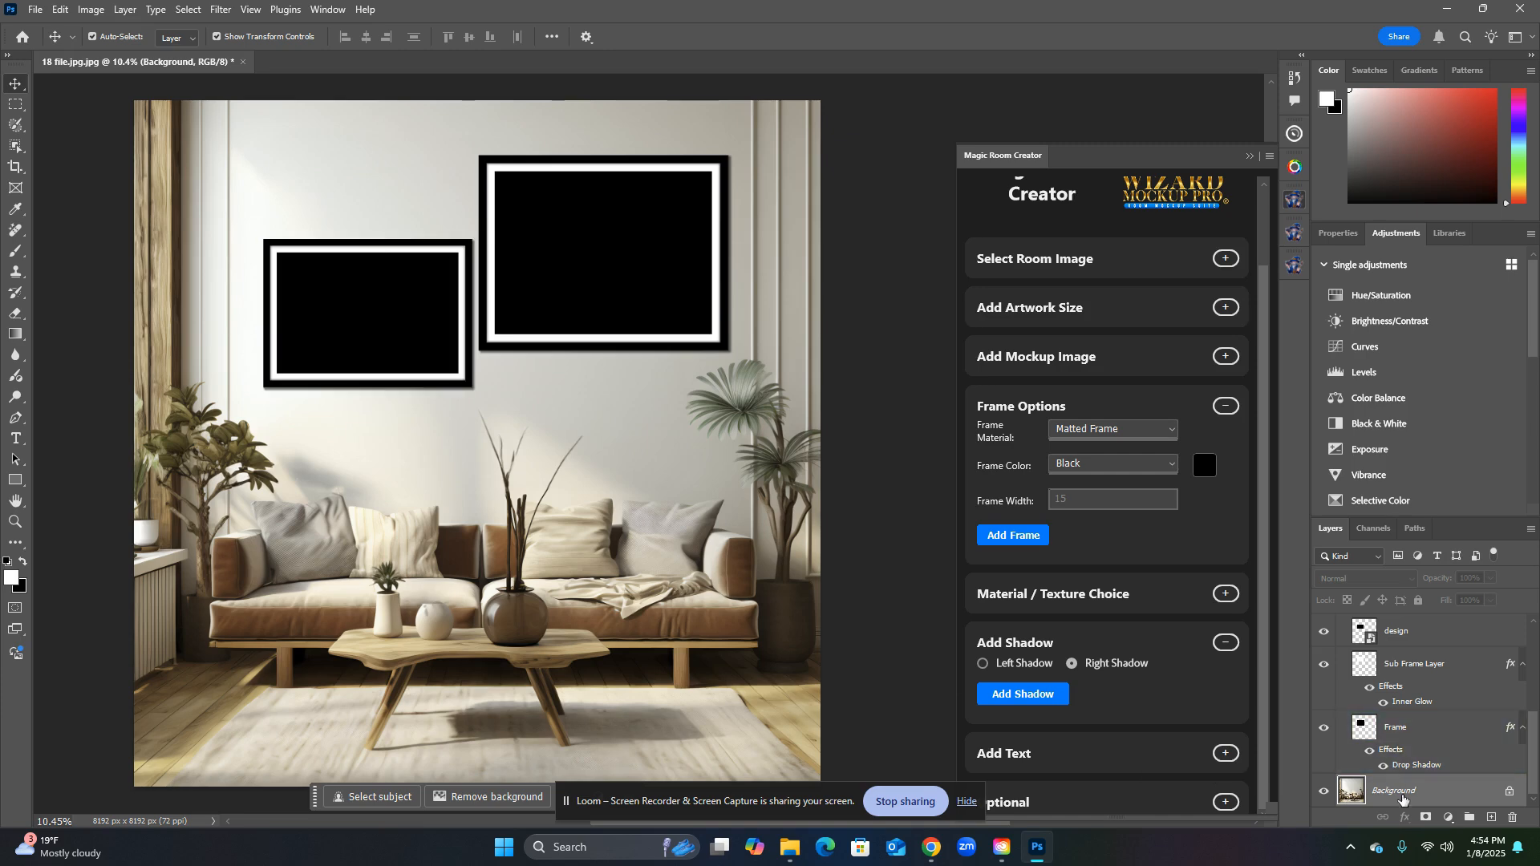
click(1225, 753)
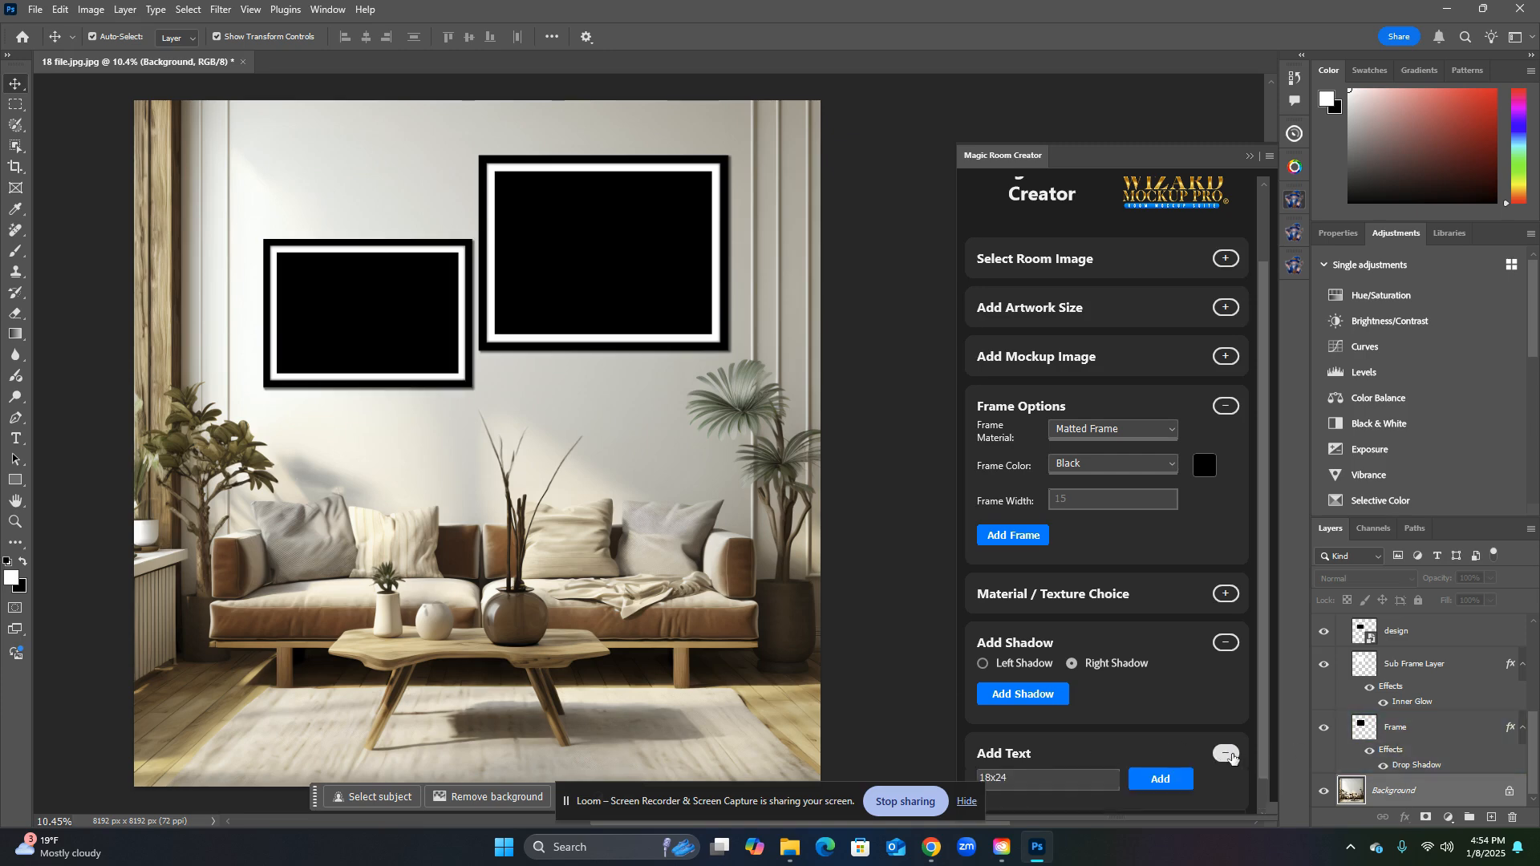
click(1051, 778)
drag(1052, 780, 968, 786)
text(24x36)
click(1173, 778)
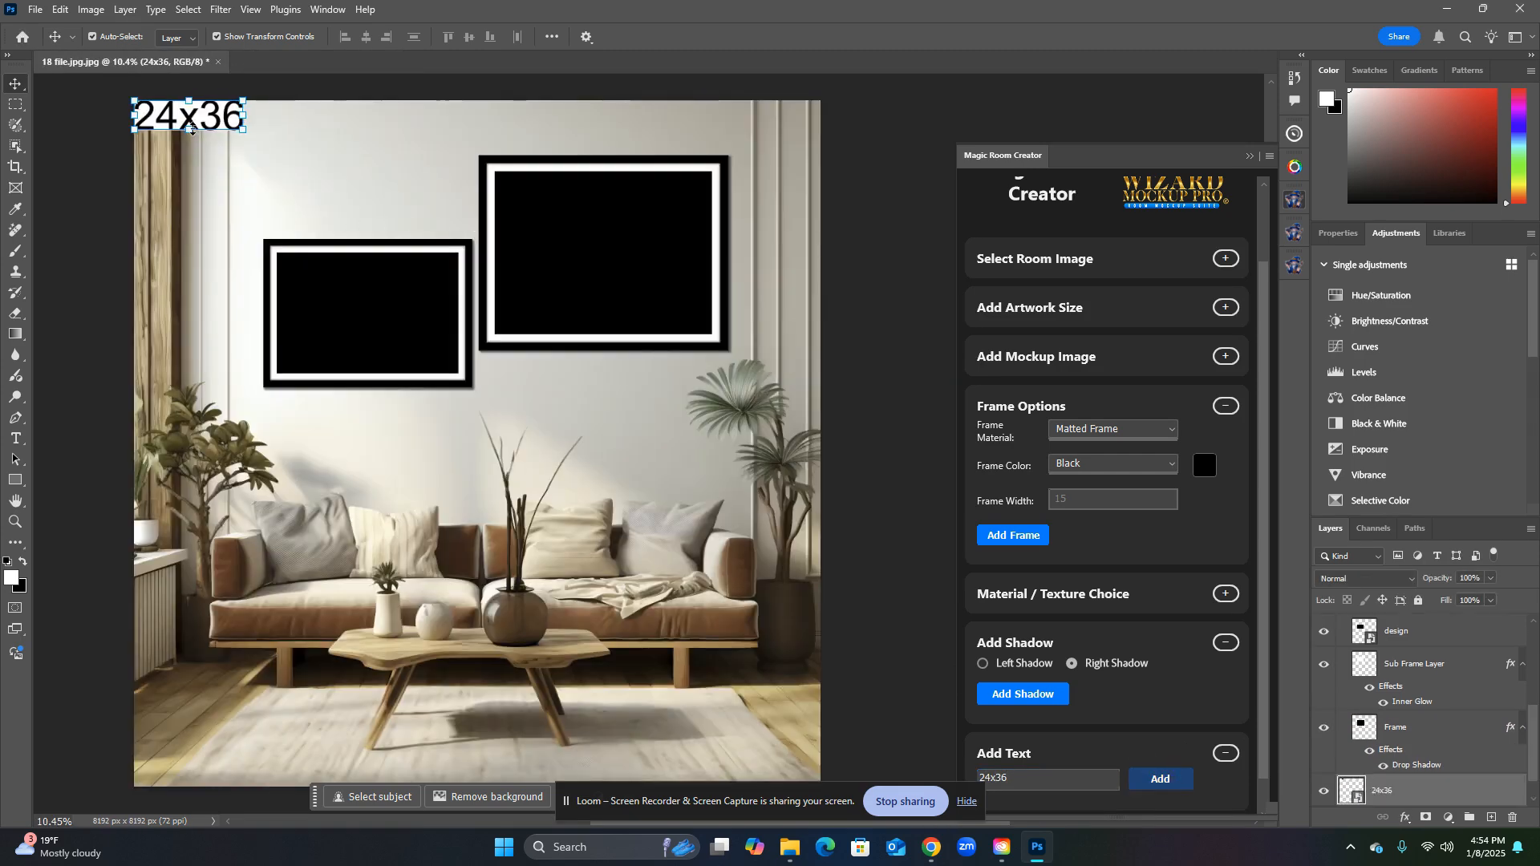
Step: Scale the 24x36 label down to about 54% and centre it just below the smaller frame
drag(191, 128, 390, 424)
mouse_move(360, 417)
mouse_down()
mouse_move(392, 415)
mouse_move(374, 413)
mouse_up()
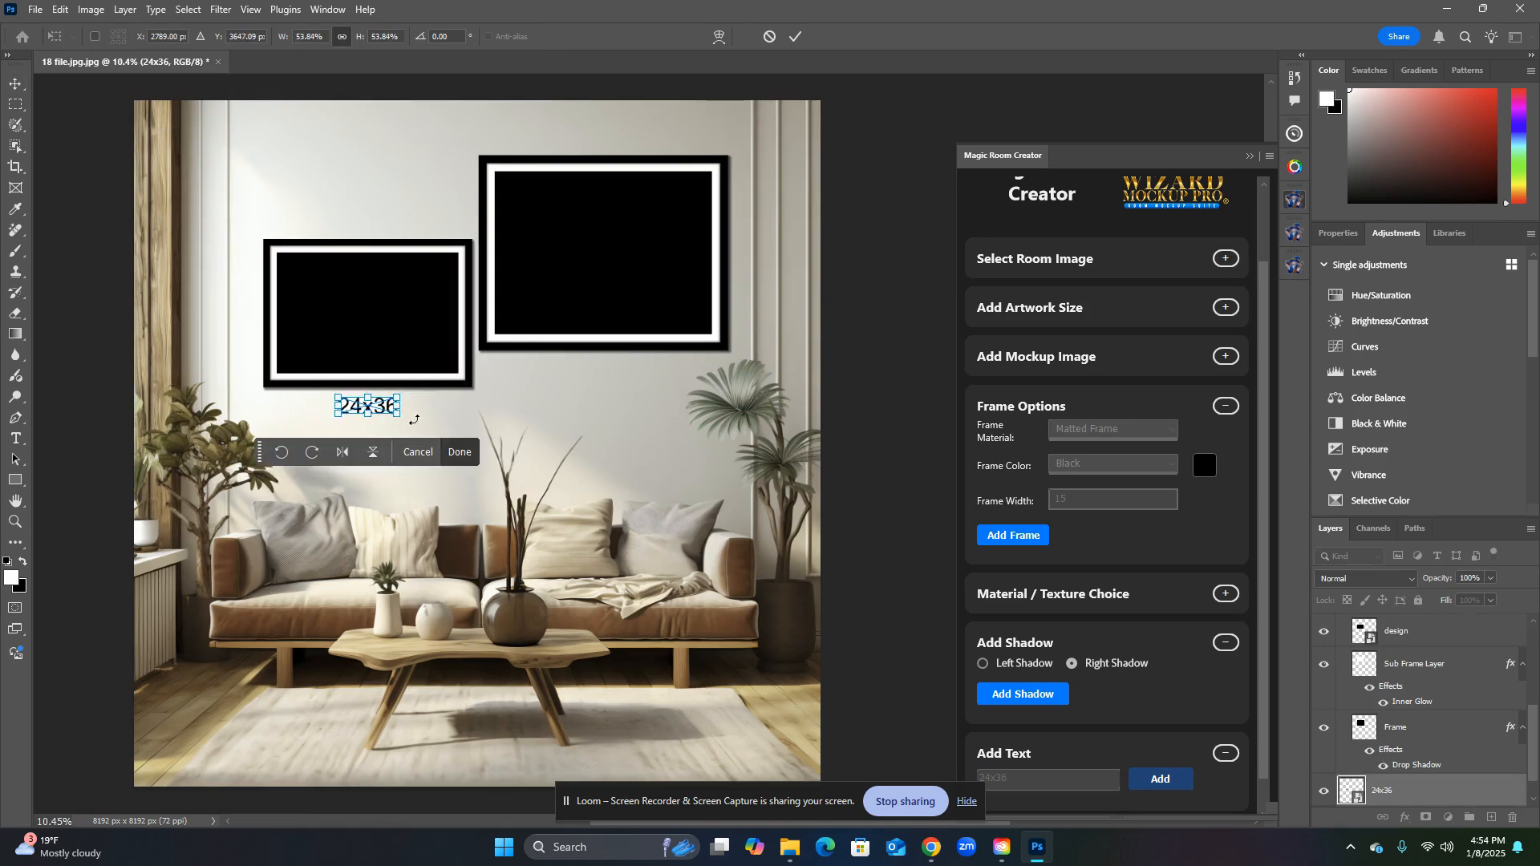
click(465, 451)
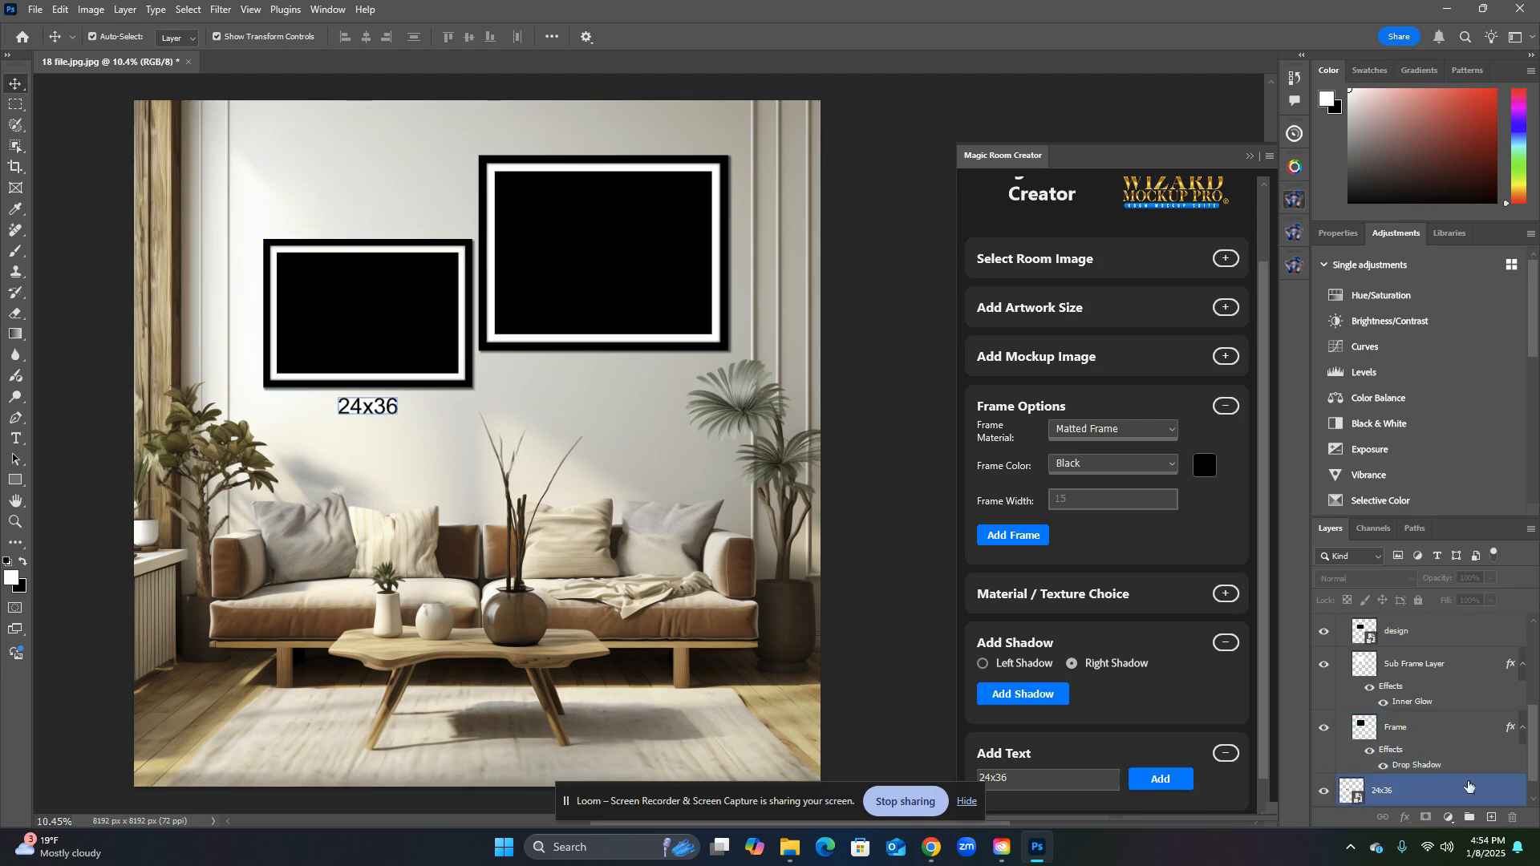
Step: Add a "30x40" size label directly above the Background layer
drag(1534, 748, 1534, 799)
click(1421, 796)
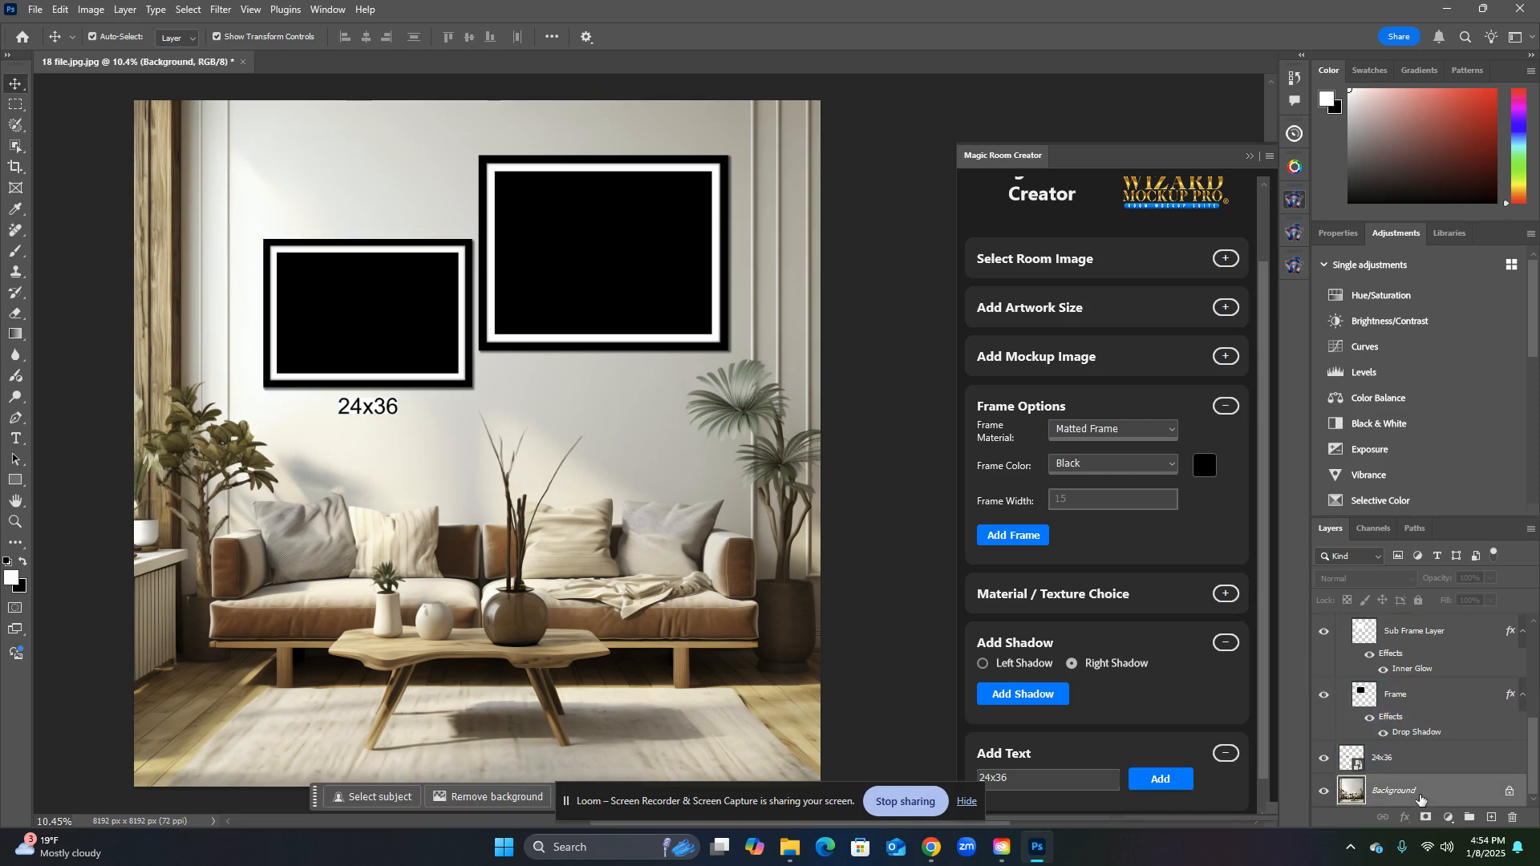
drag(1059, 778, 935, 782)
text(30x40)
click(968, 803)
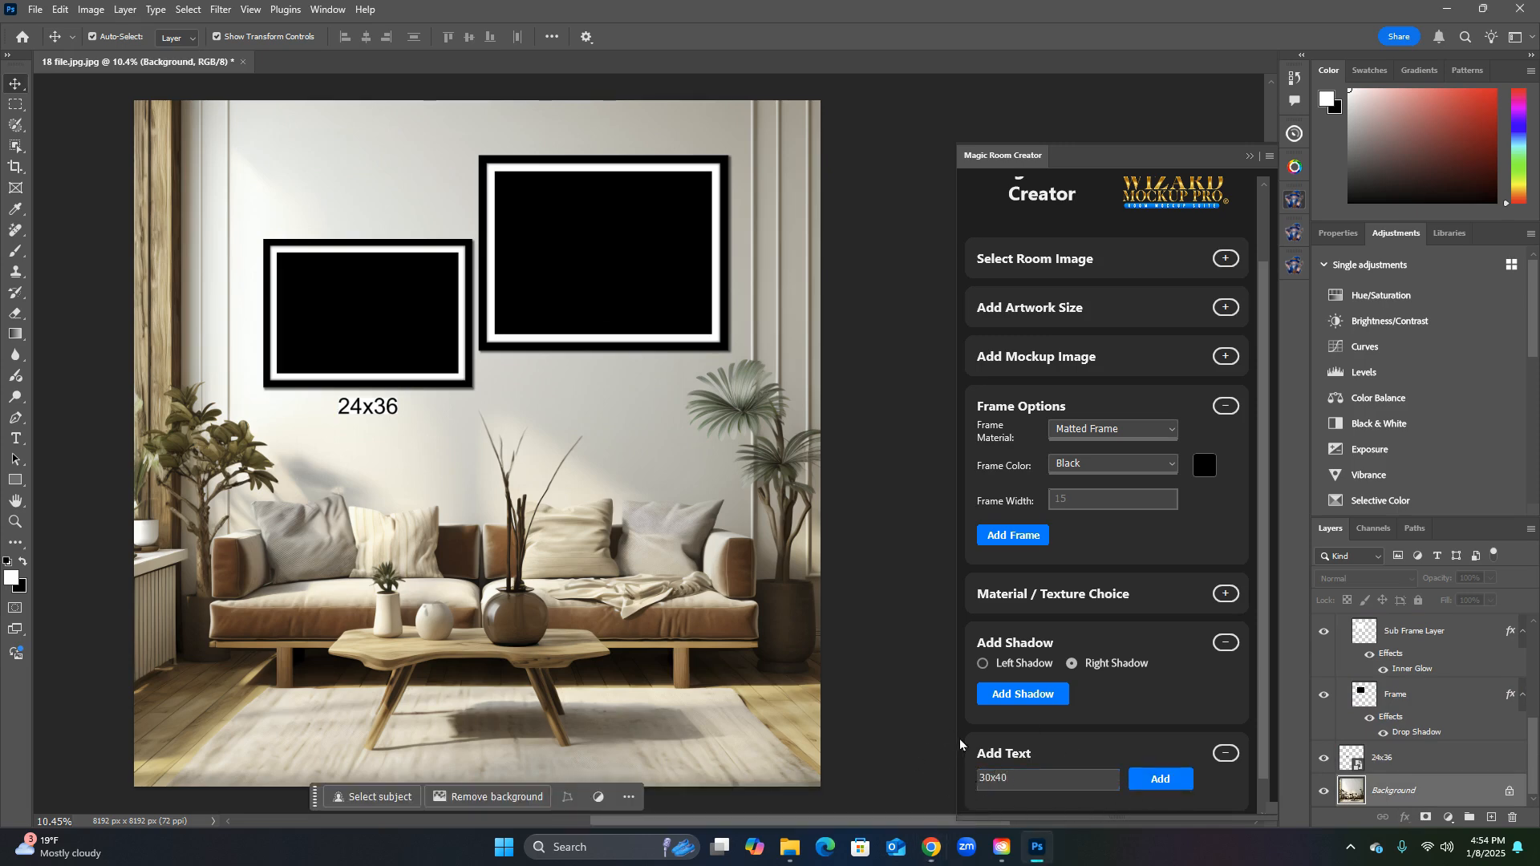
click(1163, 780)
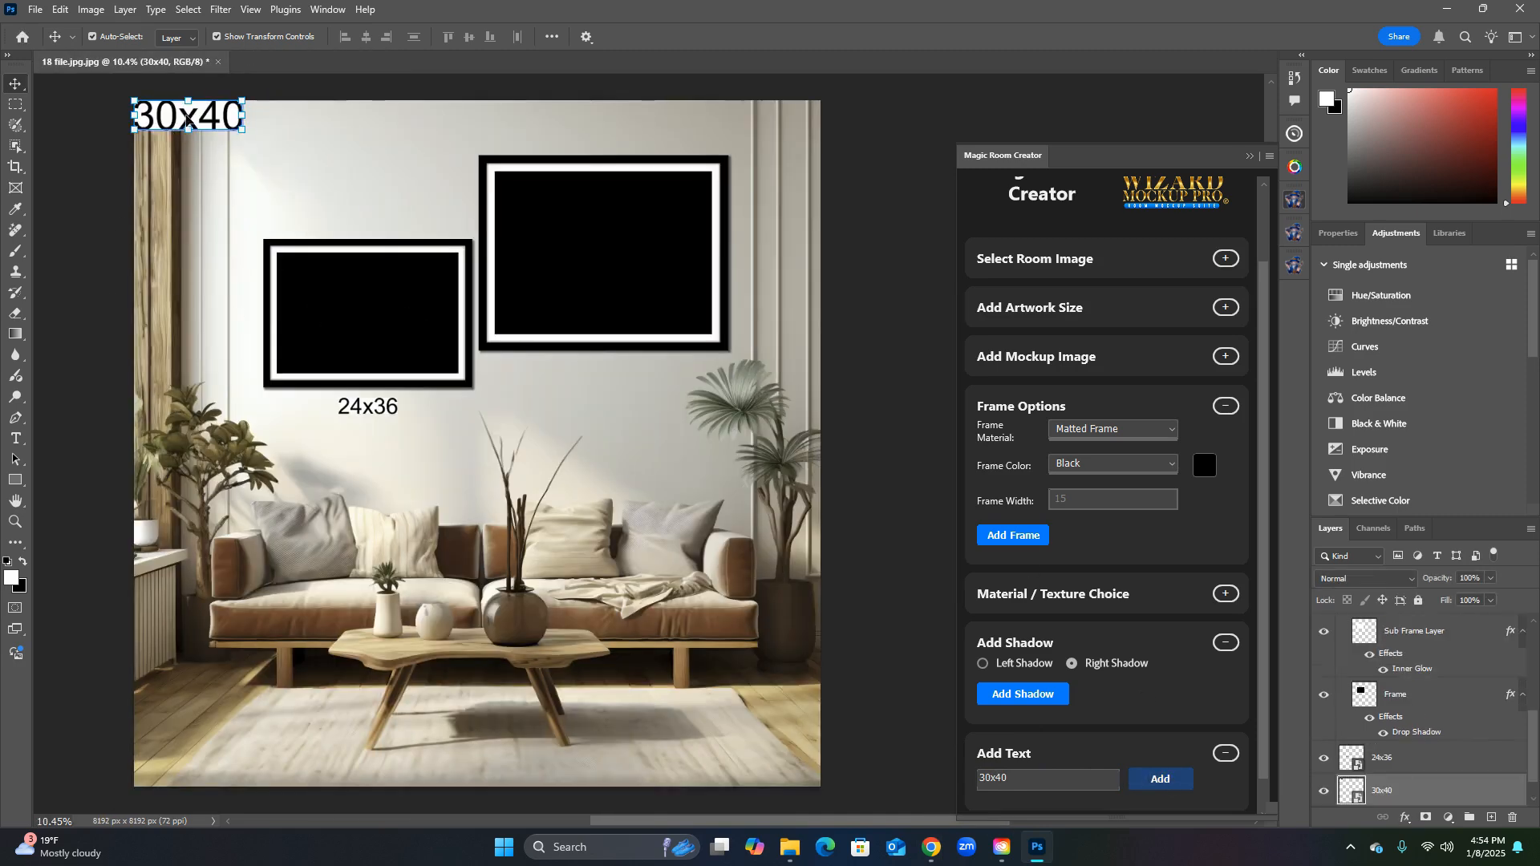
Step: Scale the 30x40 label down to match the other label, centre it just below the larger frame, and deselect it
drag(191, 117, 625, 372)
key(ctrl+t)
click(698, 414)
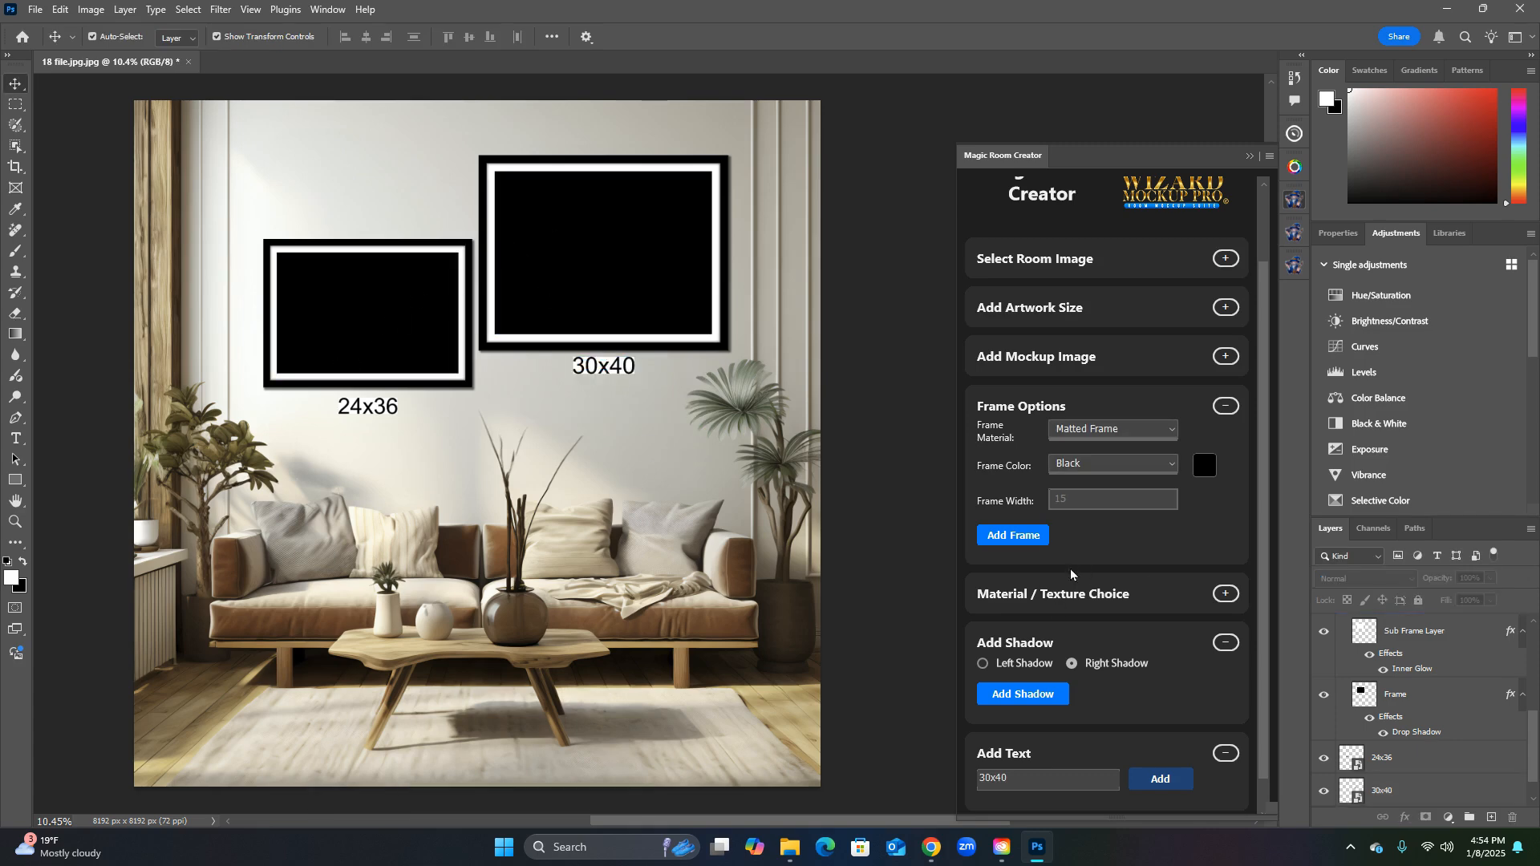
click(474, 359)
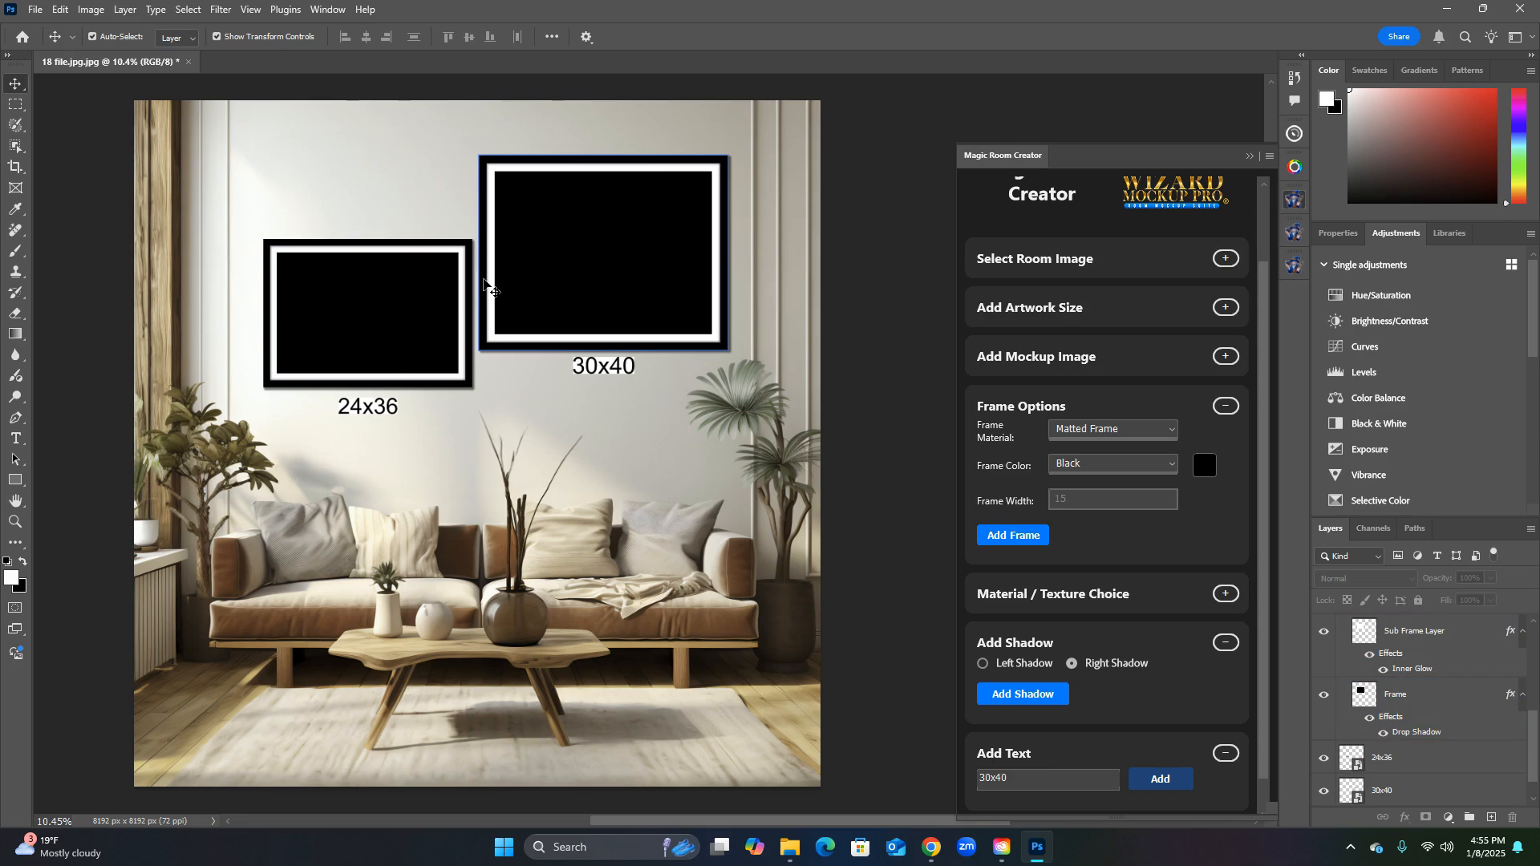
Step: Examine the layer style options of the Artwork 1 Frame layer, close them without changes, and deselect the layer
click(1525, 755)
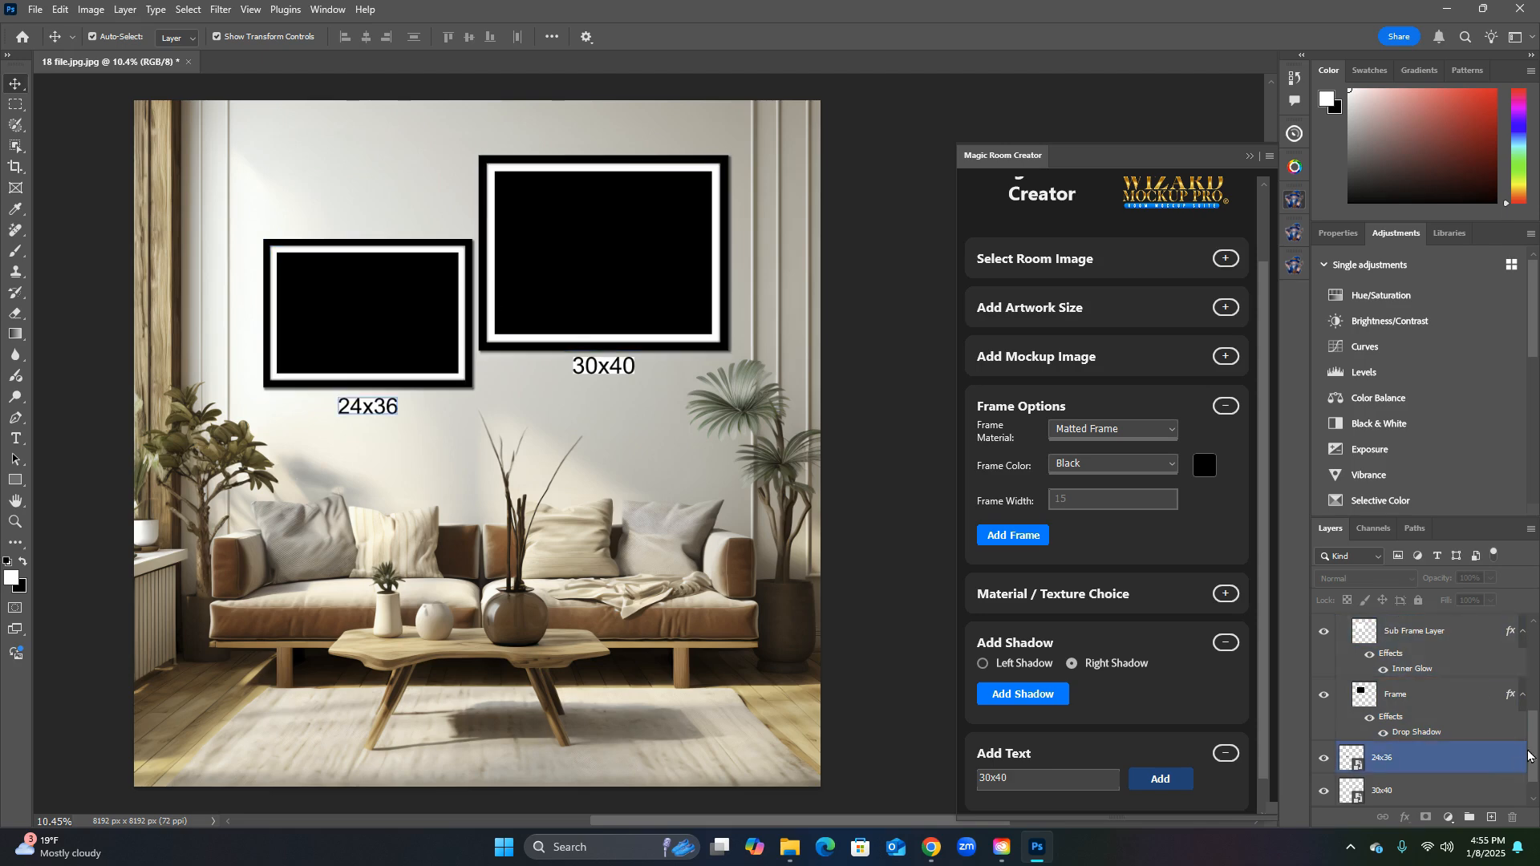
scroll(1428, 722, down, 1)
click(1368, 673)
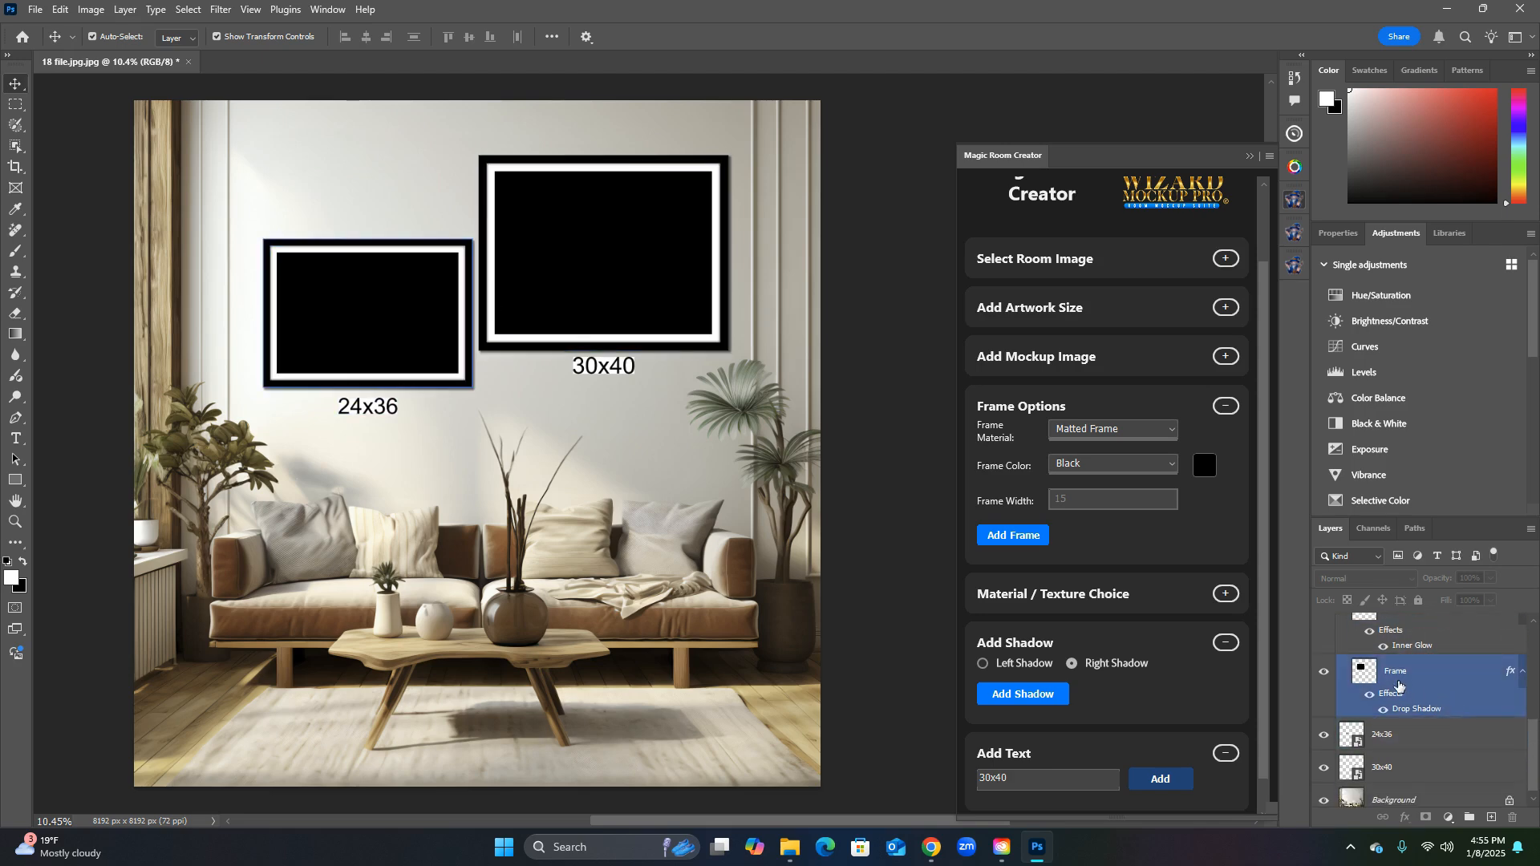
double_click(1368, 674)
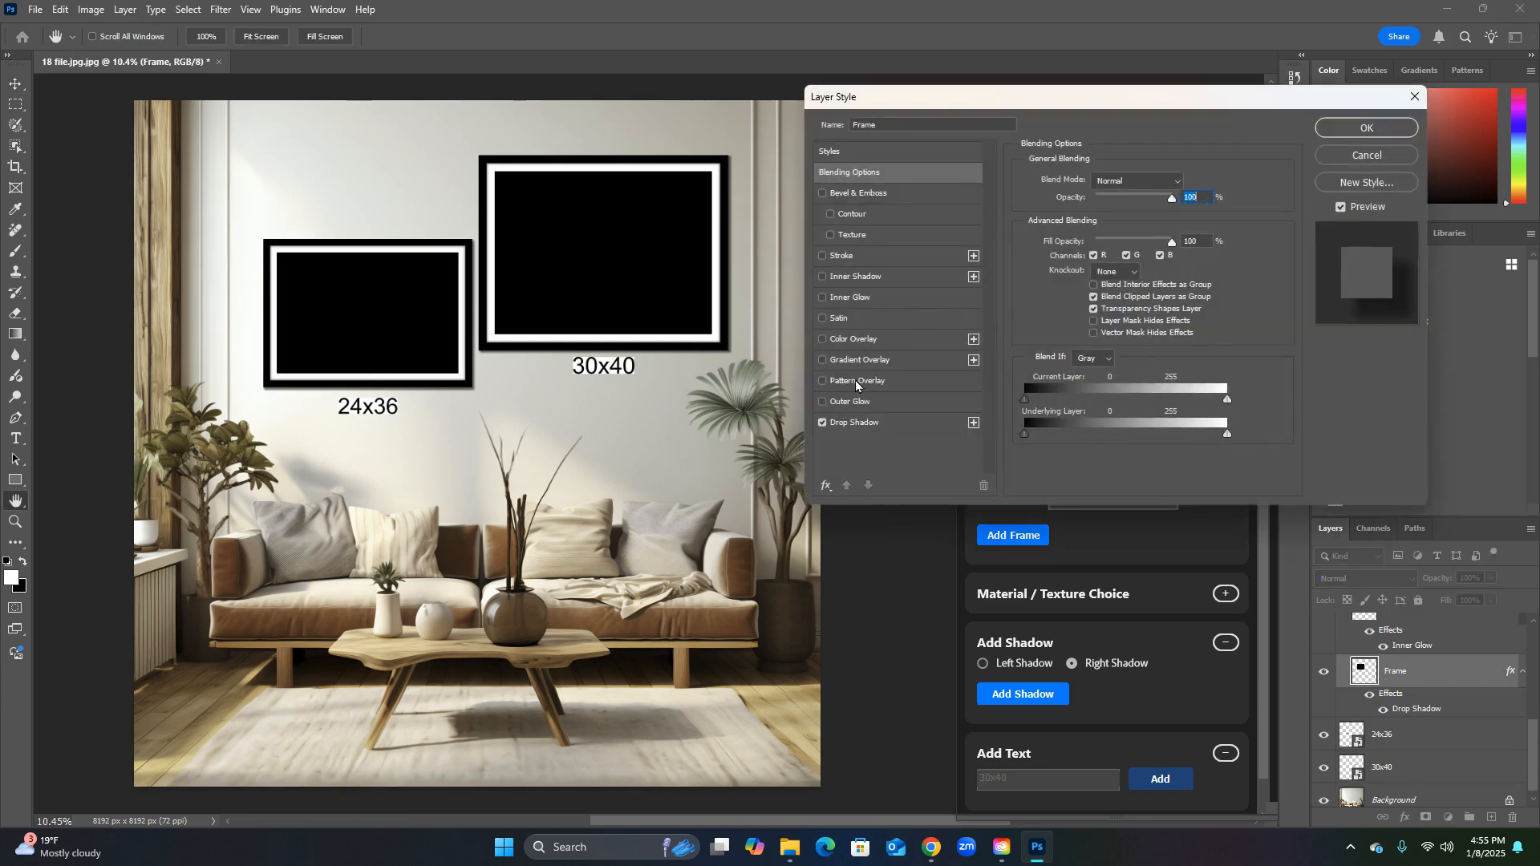
click(1414, 98)
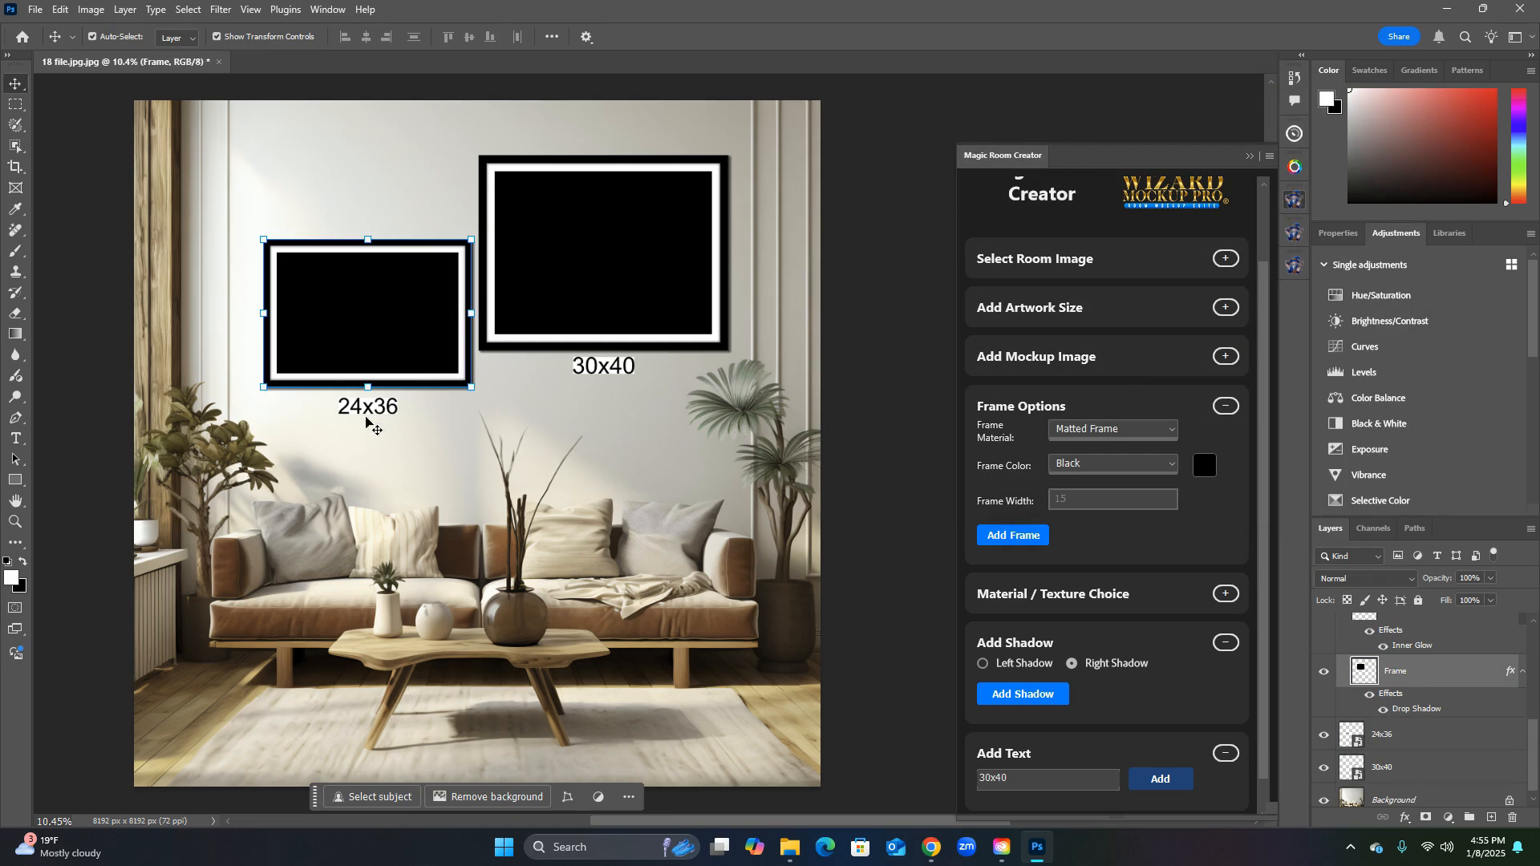
click(641, 491)
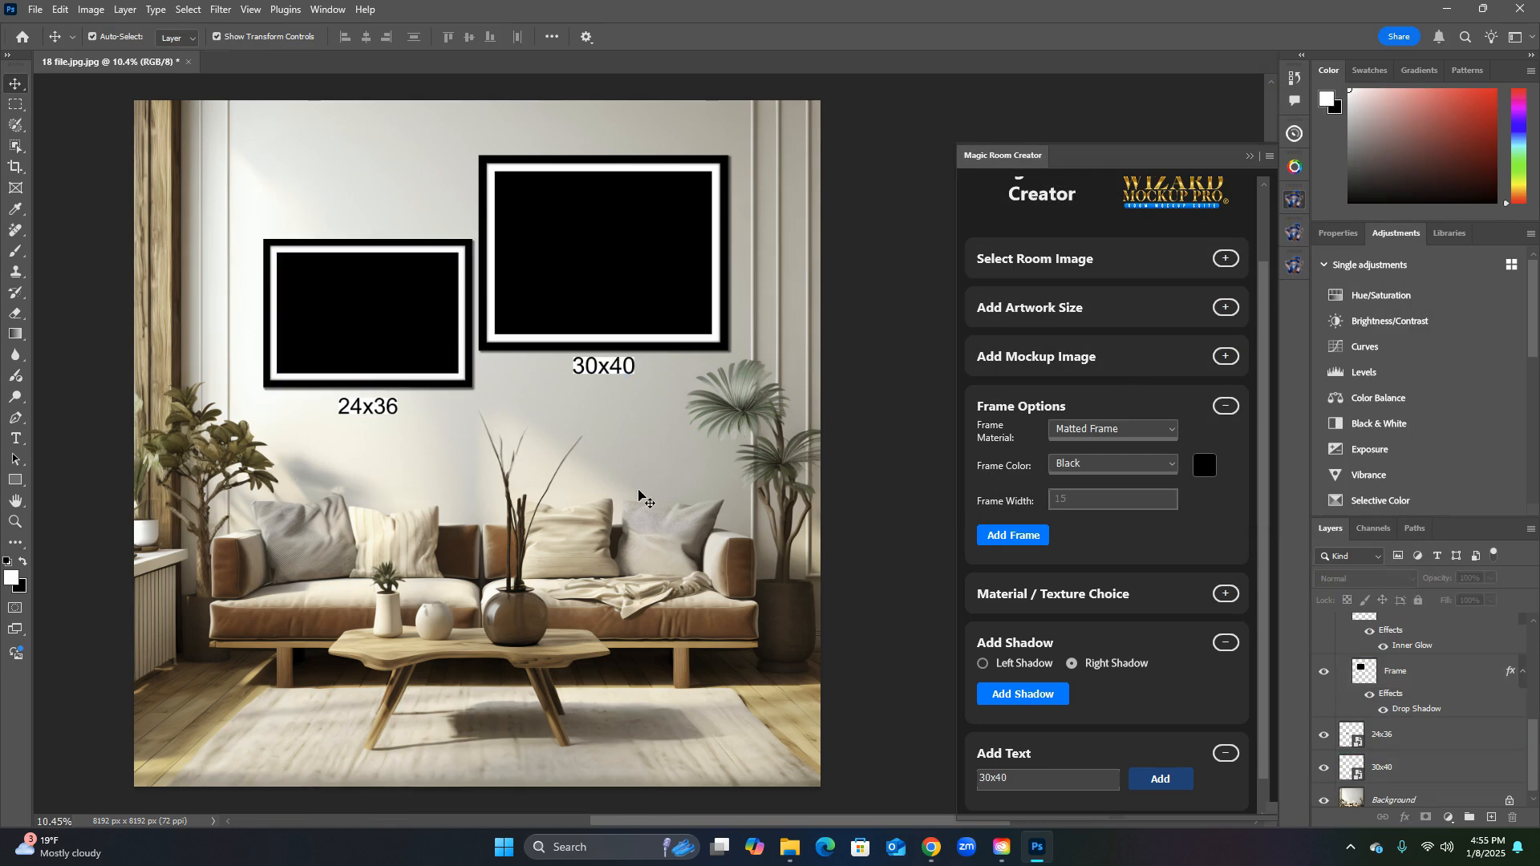
Step: View the plugin's optional image and decor settings, then collapse them
drag(1261, 509, 1272, 562)
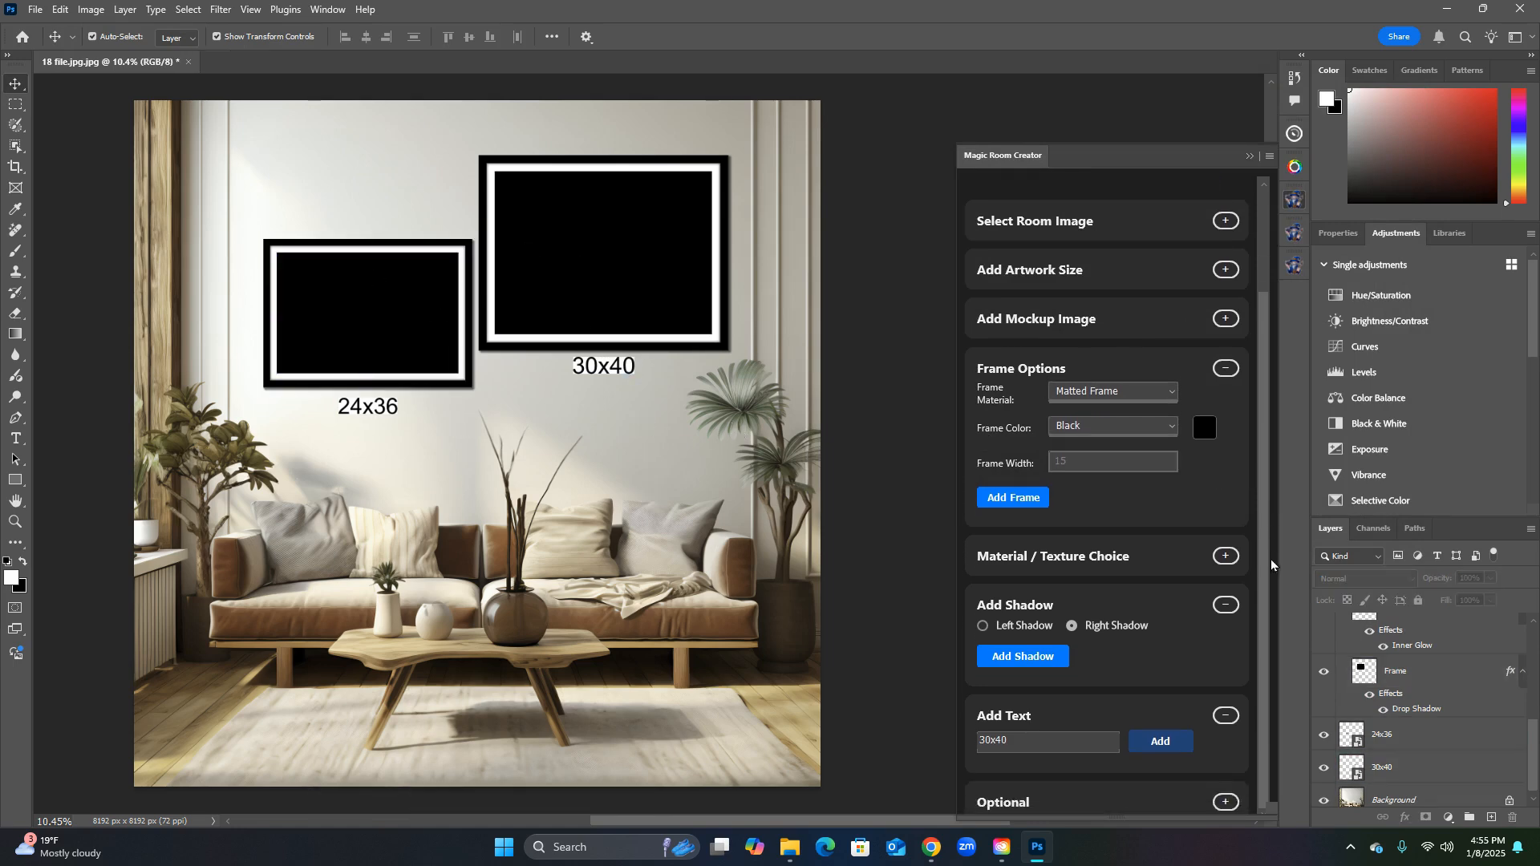
click(1226, 802)
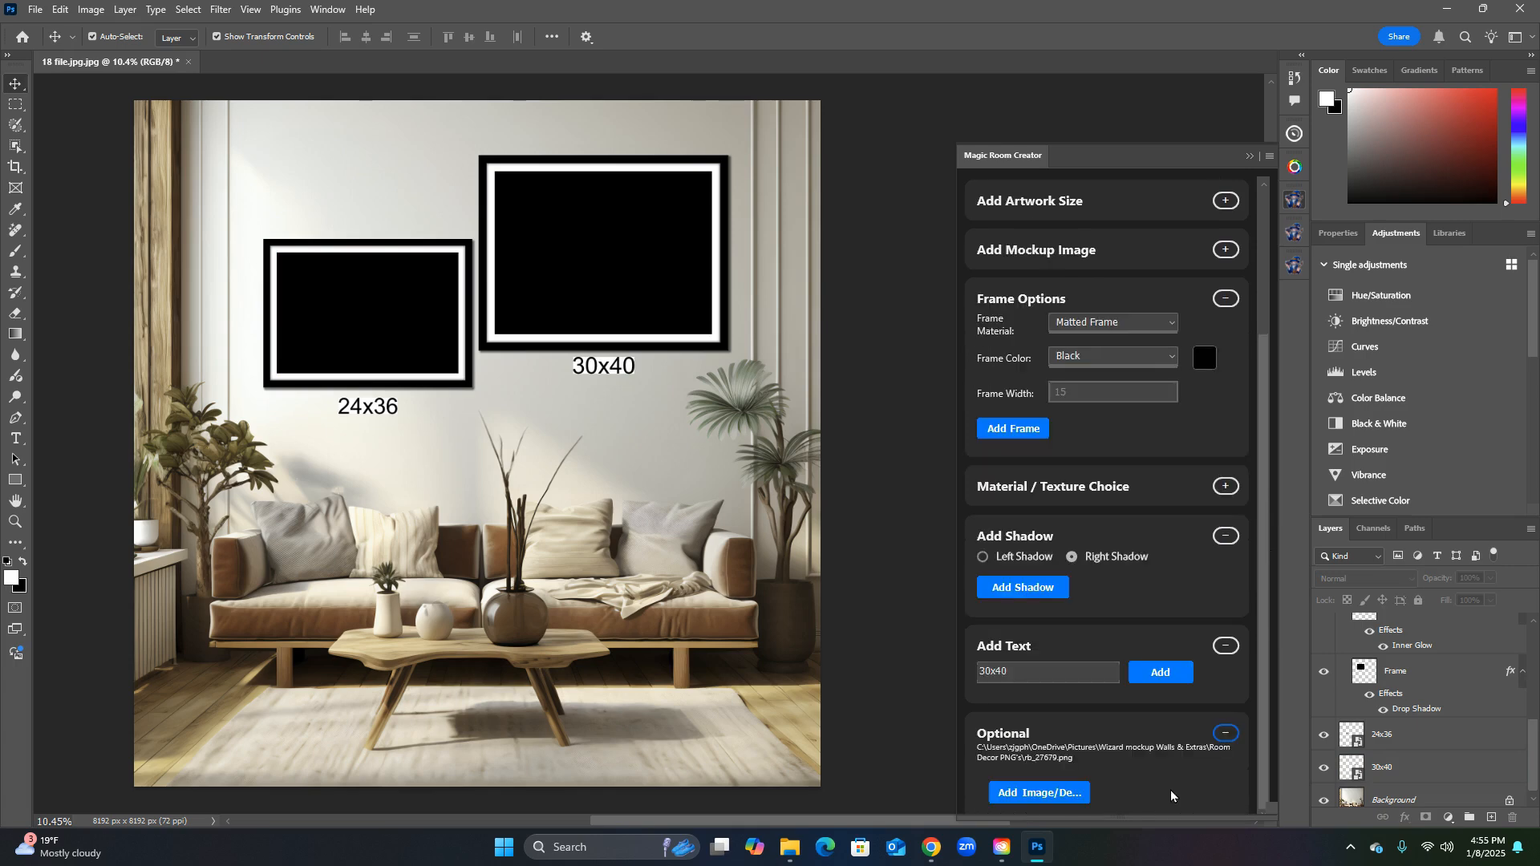
click(1225, 733)
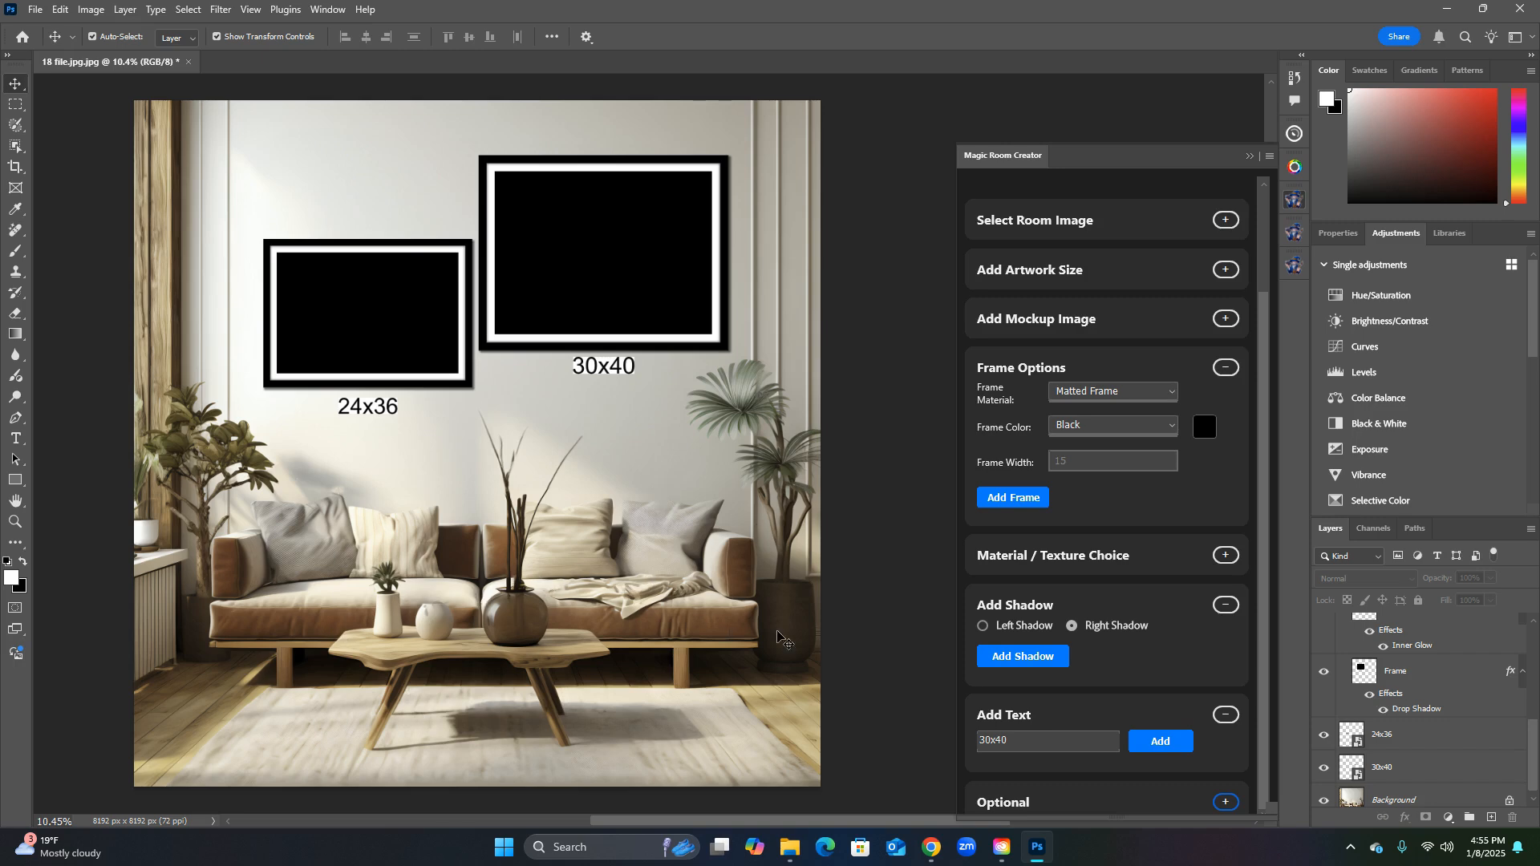
Step: Start saving the room mockup as a PSD and open the folder Pictures > 1 Testing Folder > Magic Room Creator > psd file
drag(1266, 590, 1278, 364)
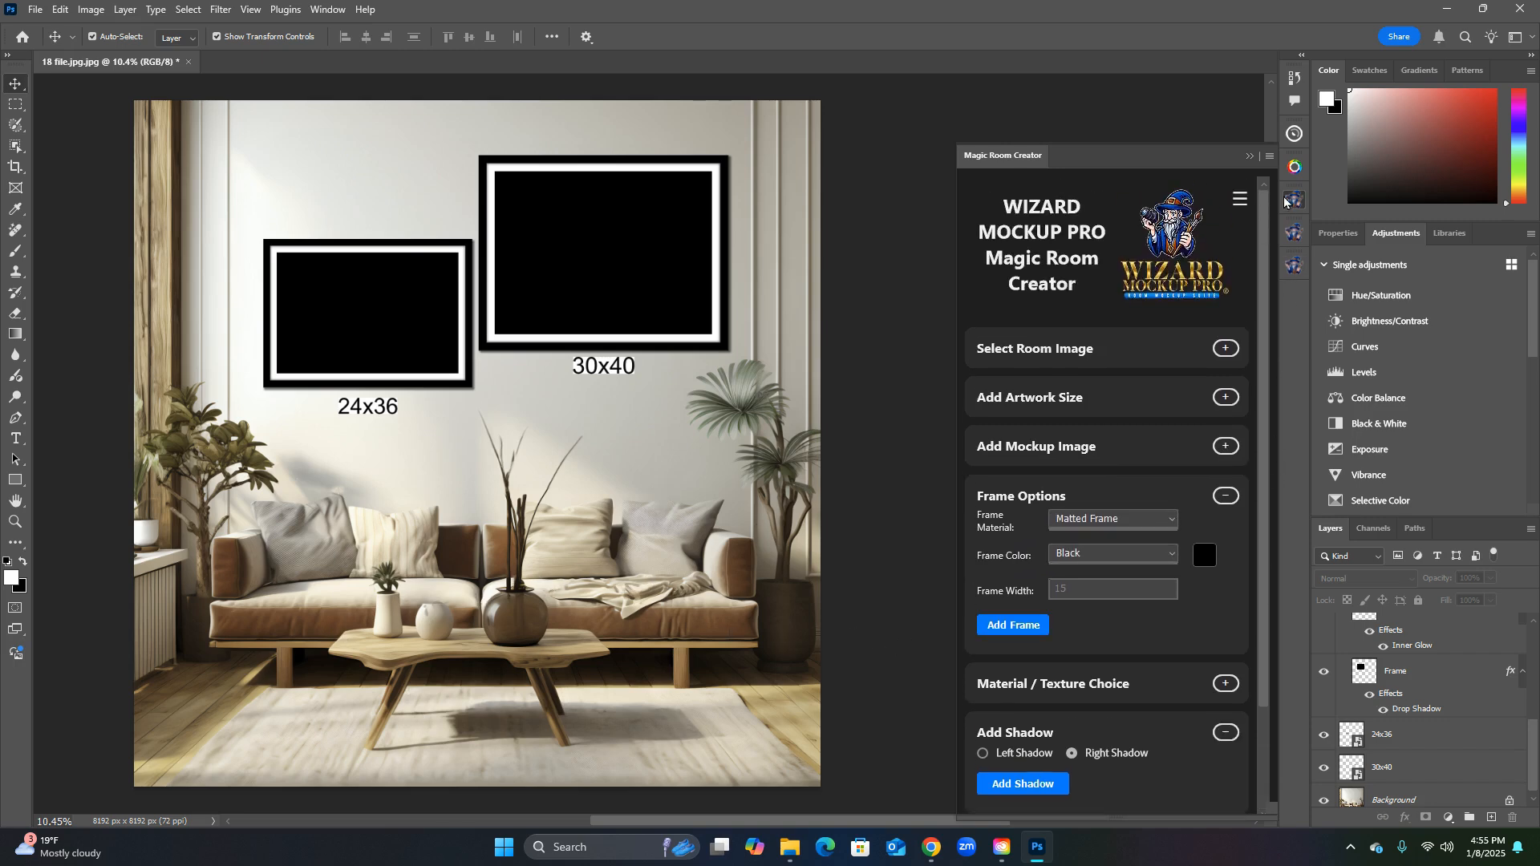
click(1241, 199)
click(1220, 231)
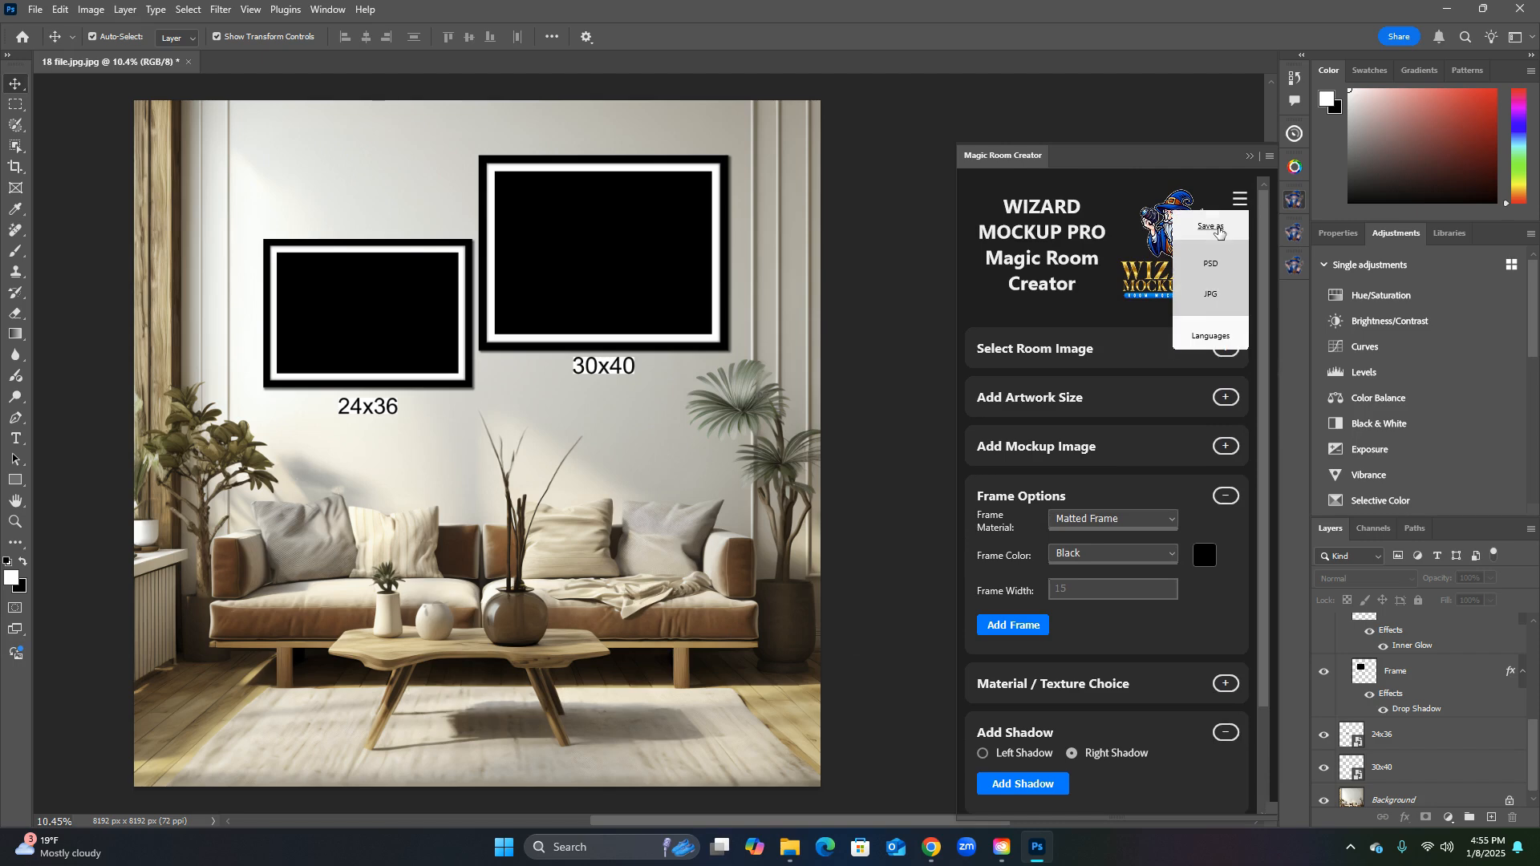
click(1211, 267)
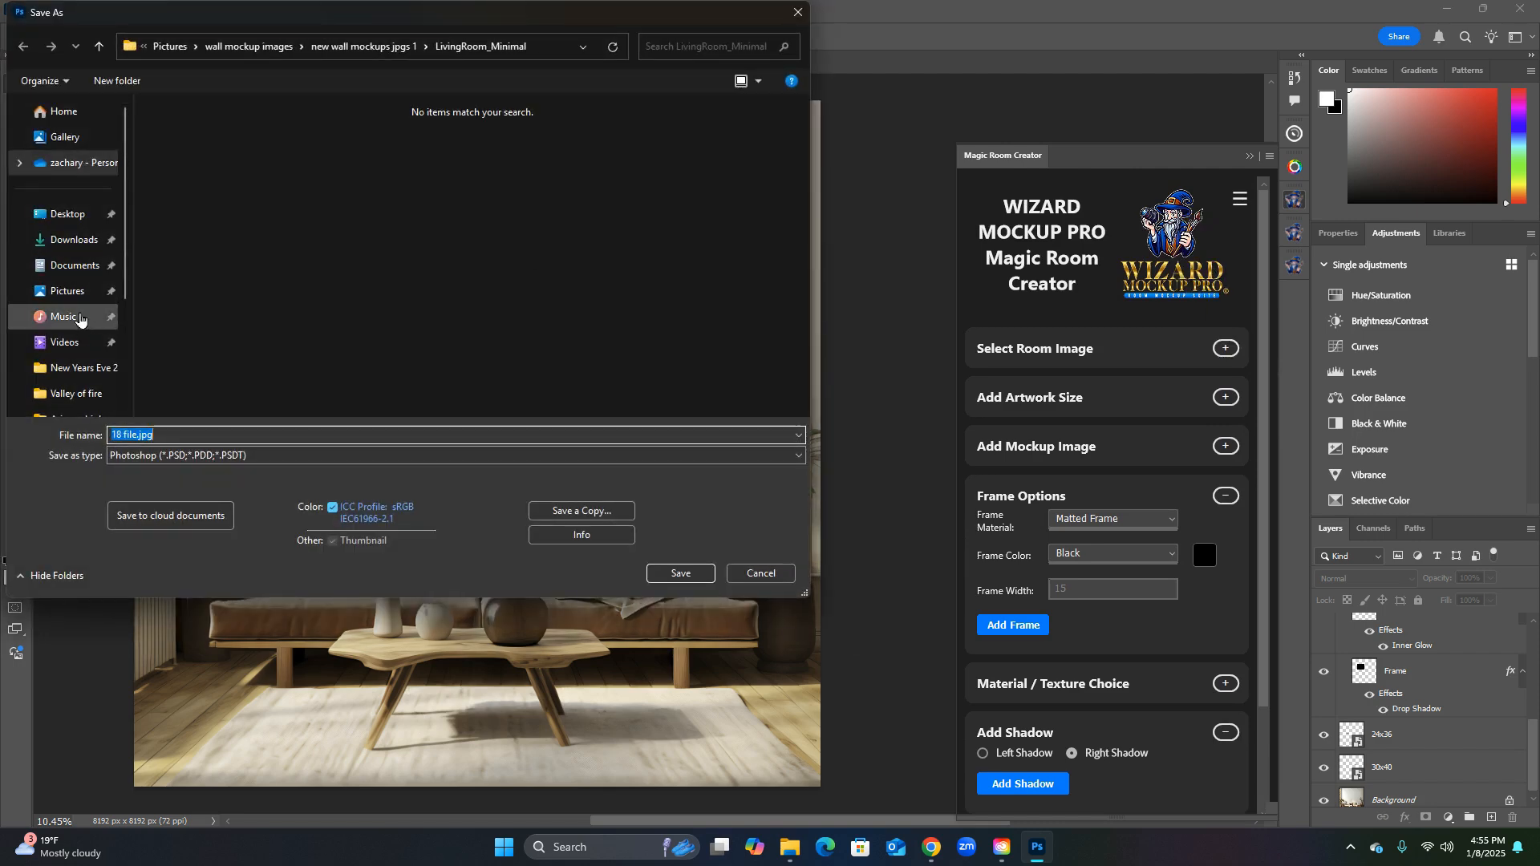
click(58, 295)
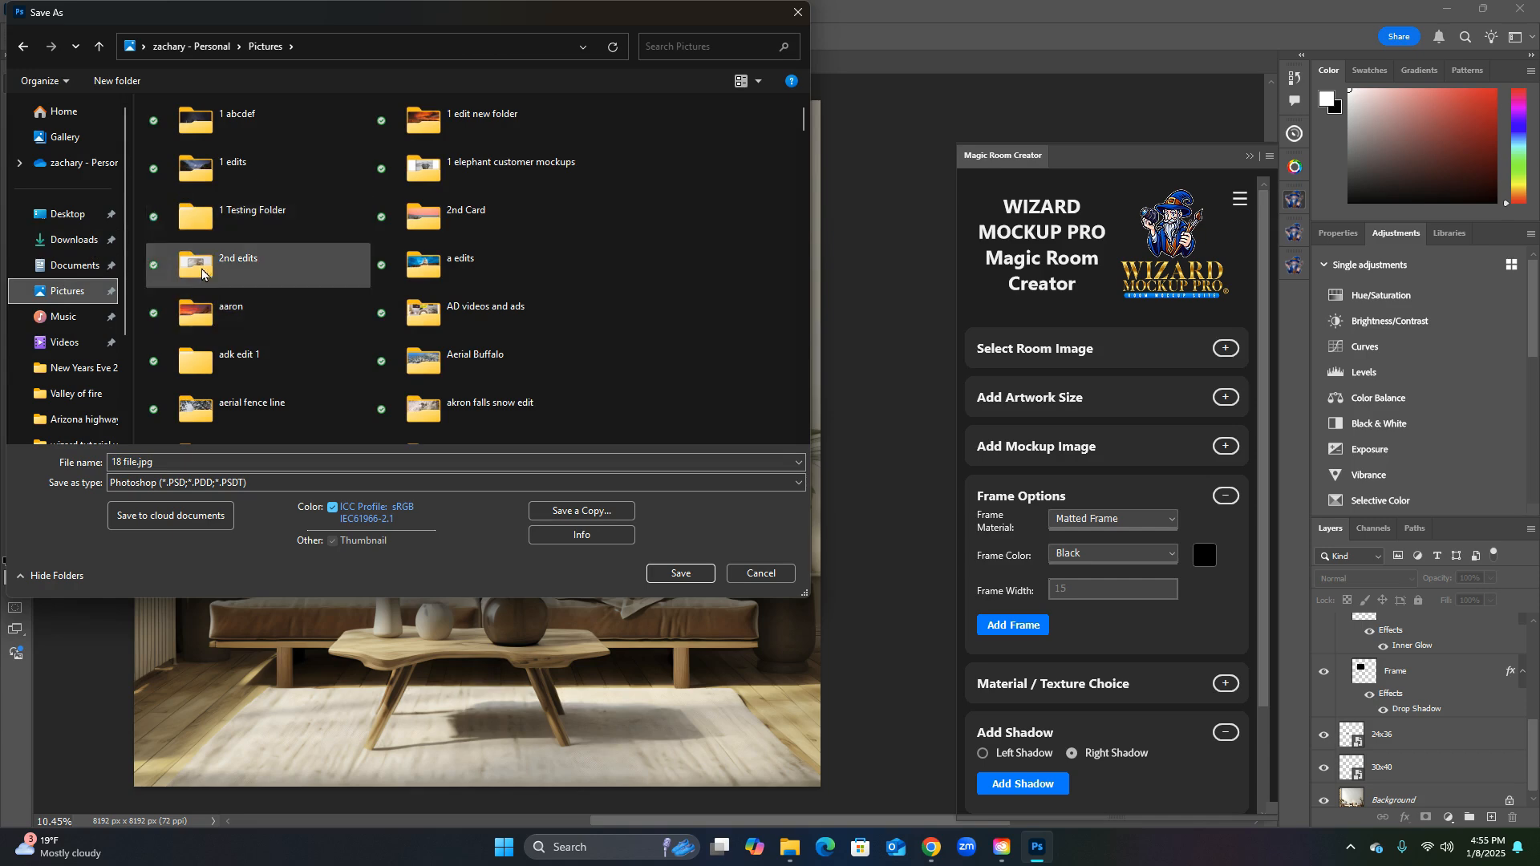
double_click(263, 215)
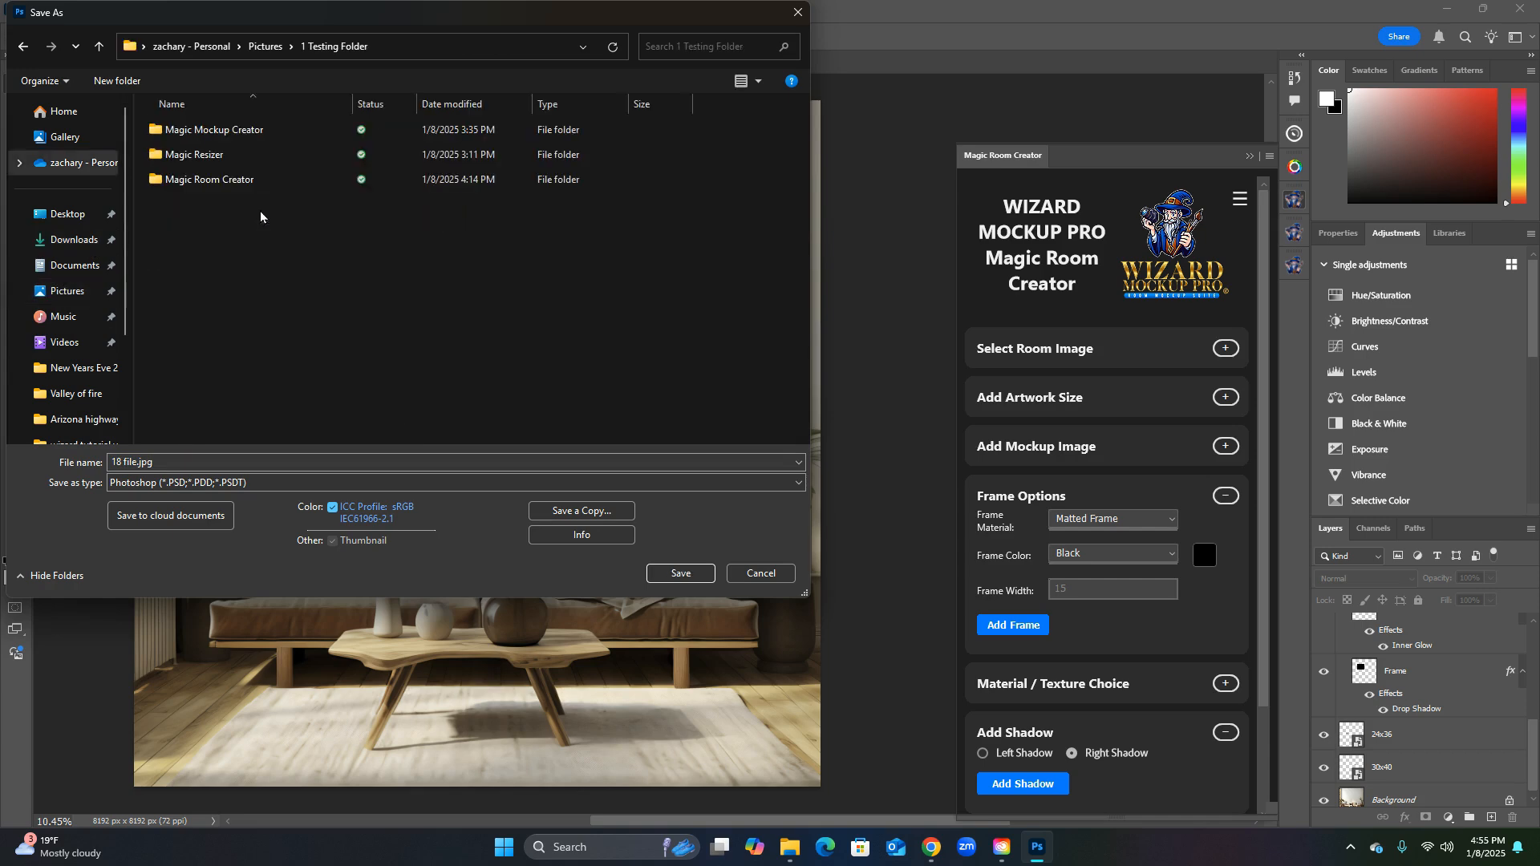
double_click(231, 181)
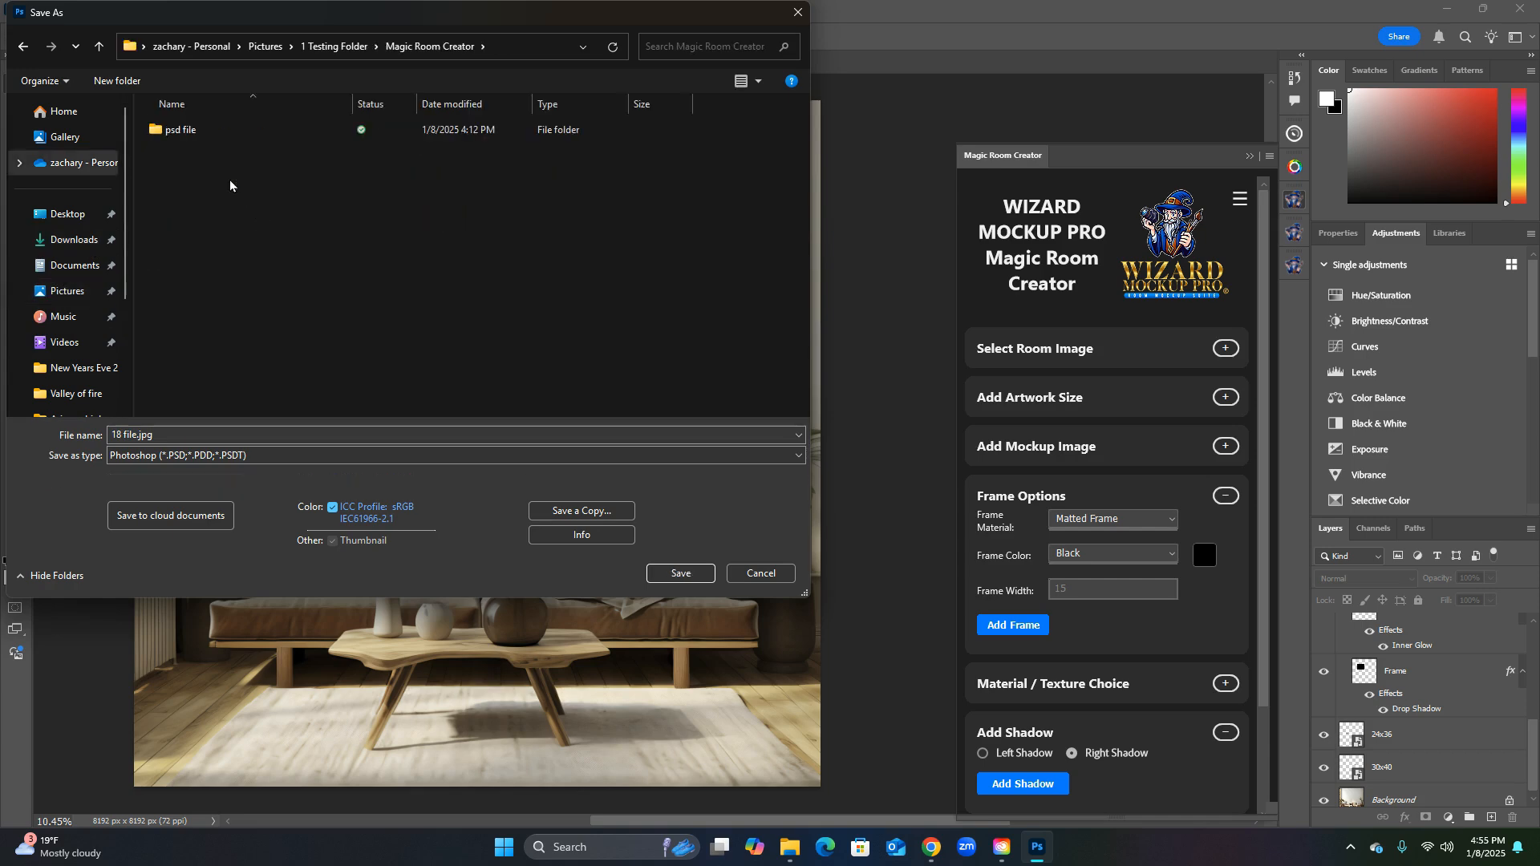
click(191, 134)
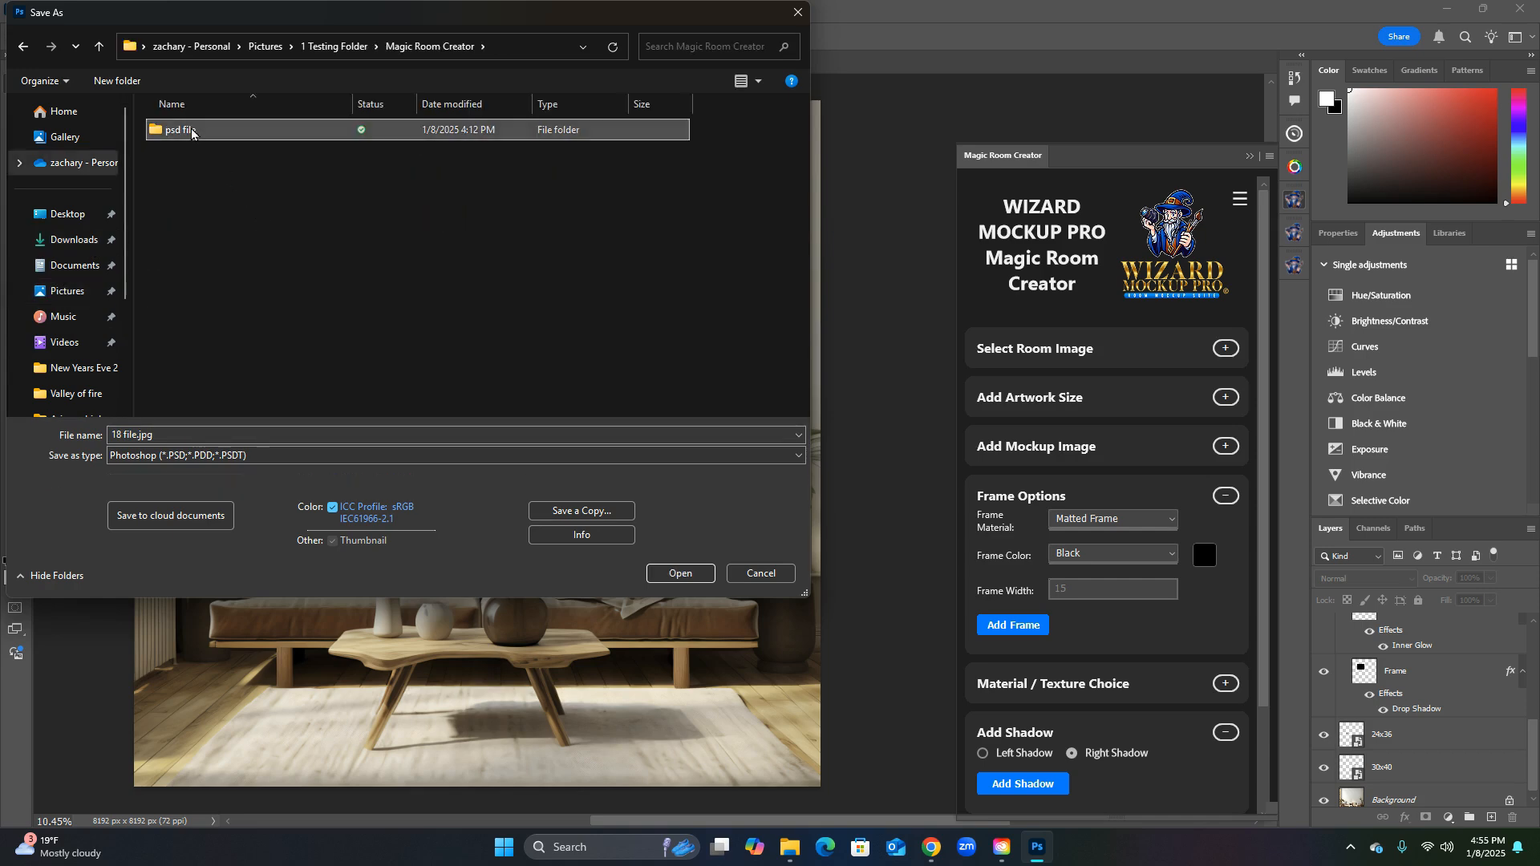
click(680, 573)
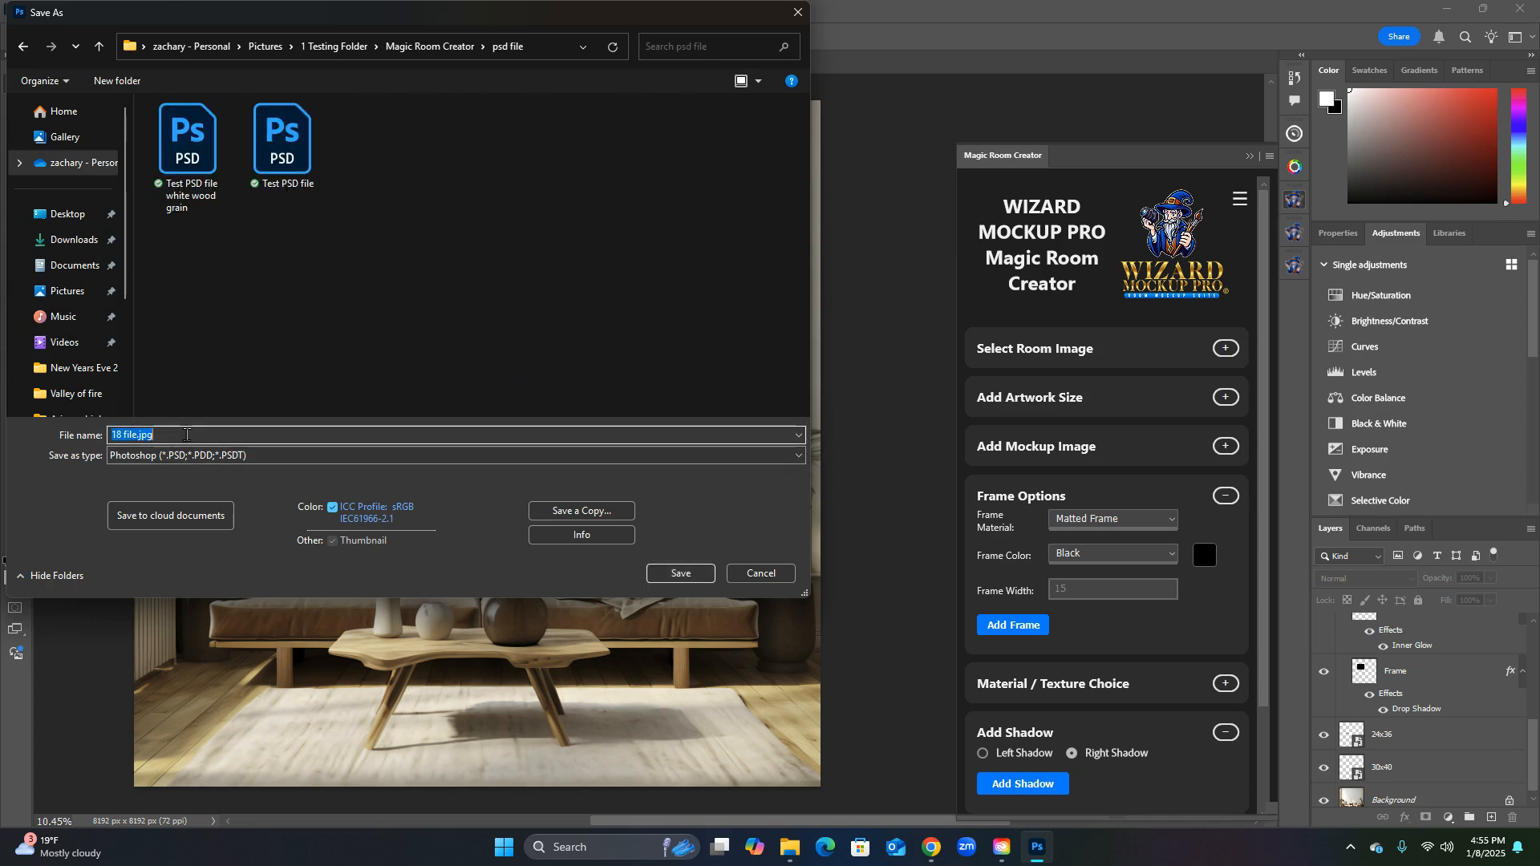
Step: Name the file "2 pieces of artwork" and save it as a Photoshop PSD with Maximize Compatibility on
key(BackSpace)
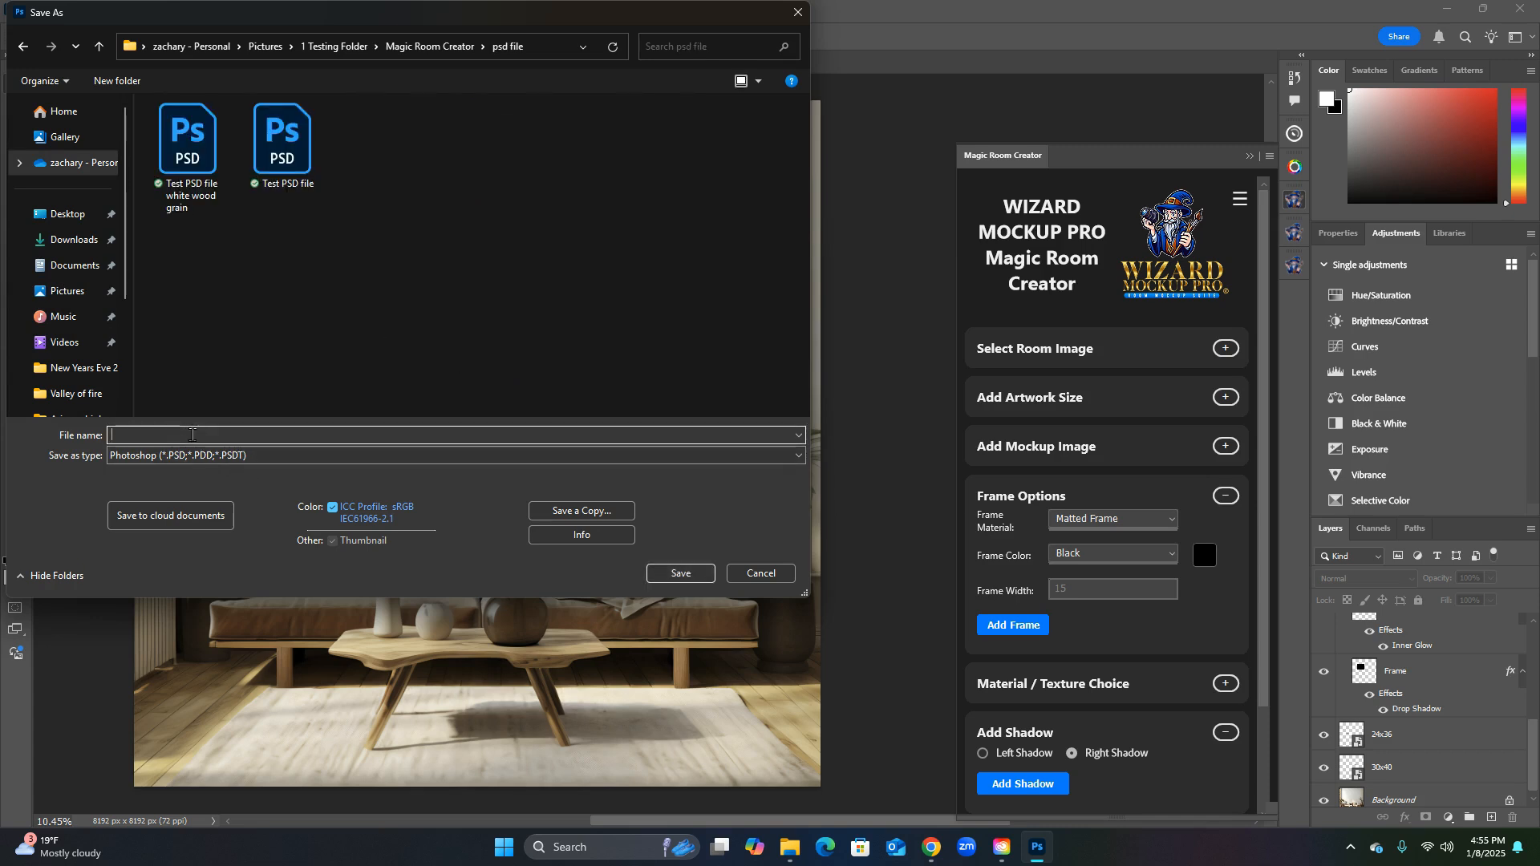
text(2 pieces of artwork)
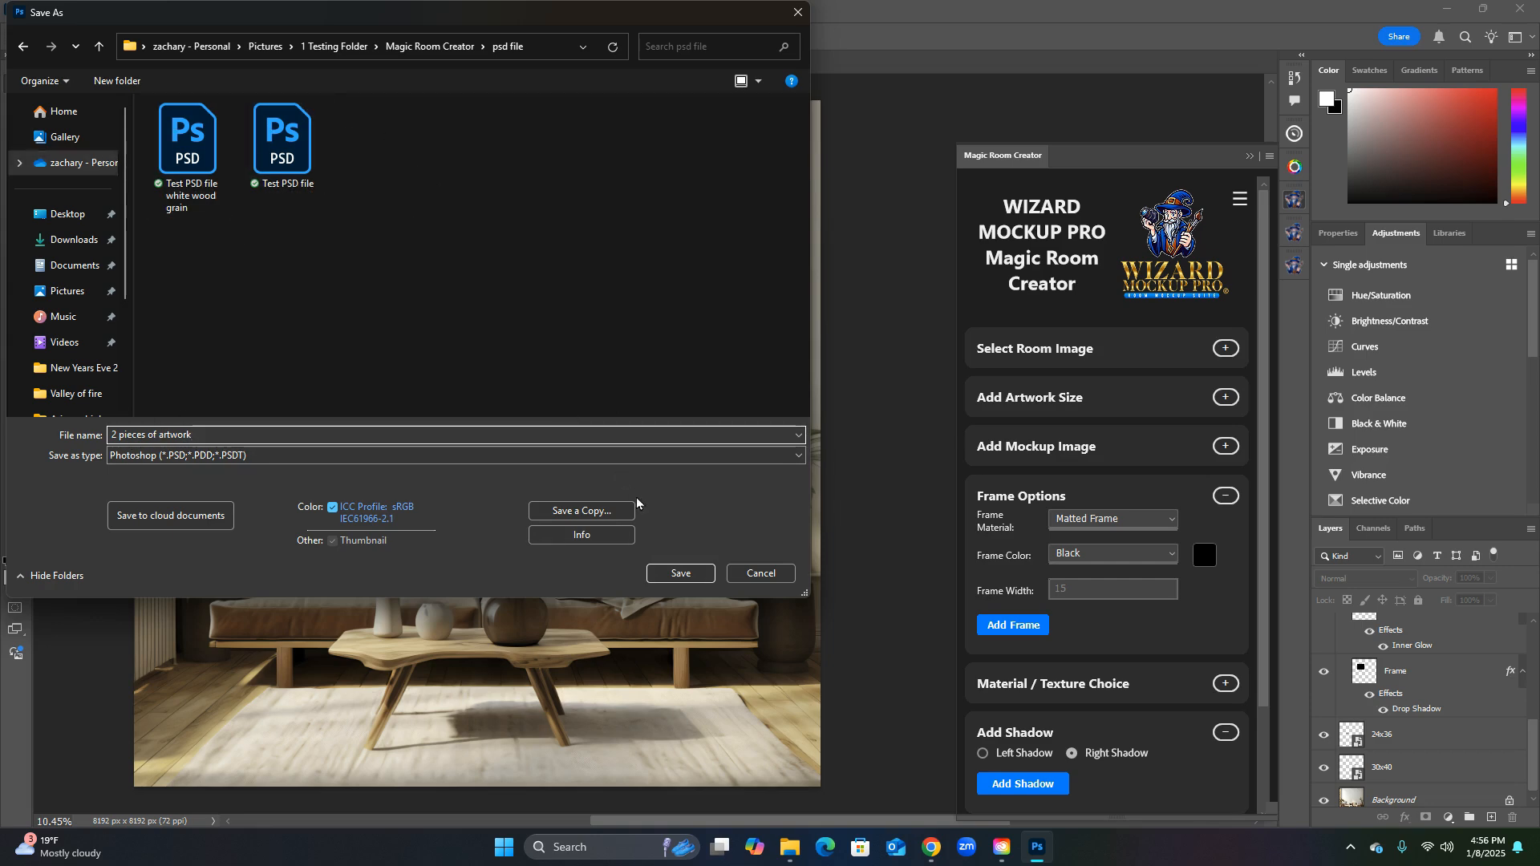
click(678, 574)
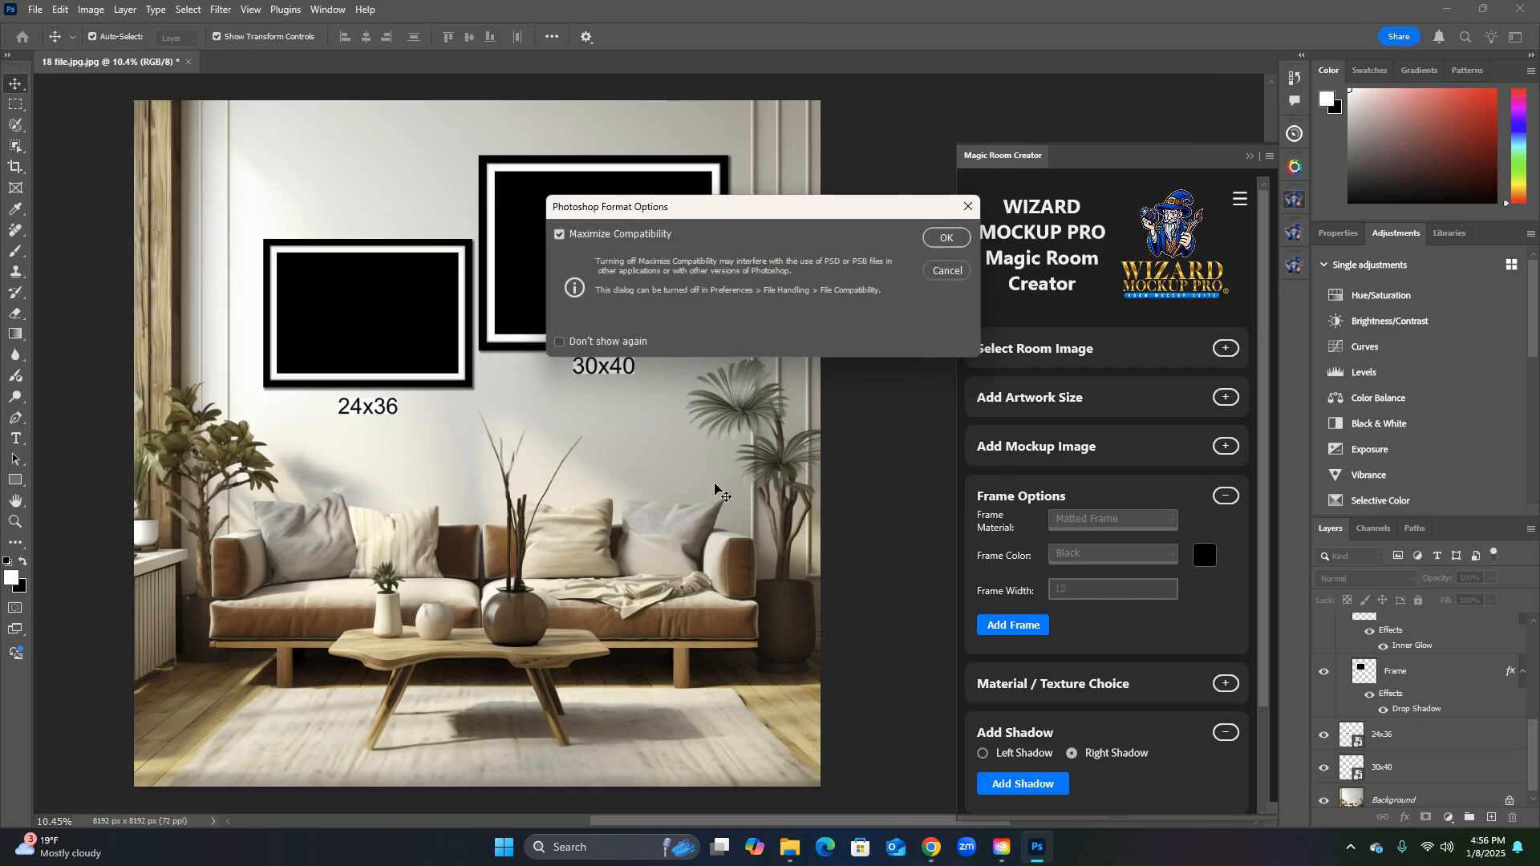
click(951, 240)
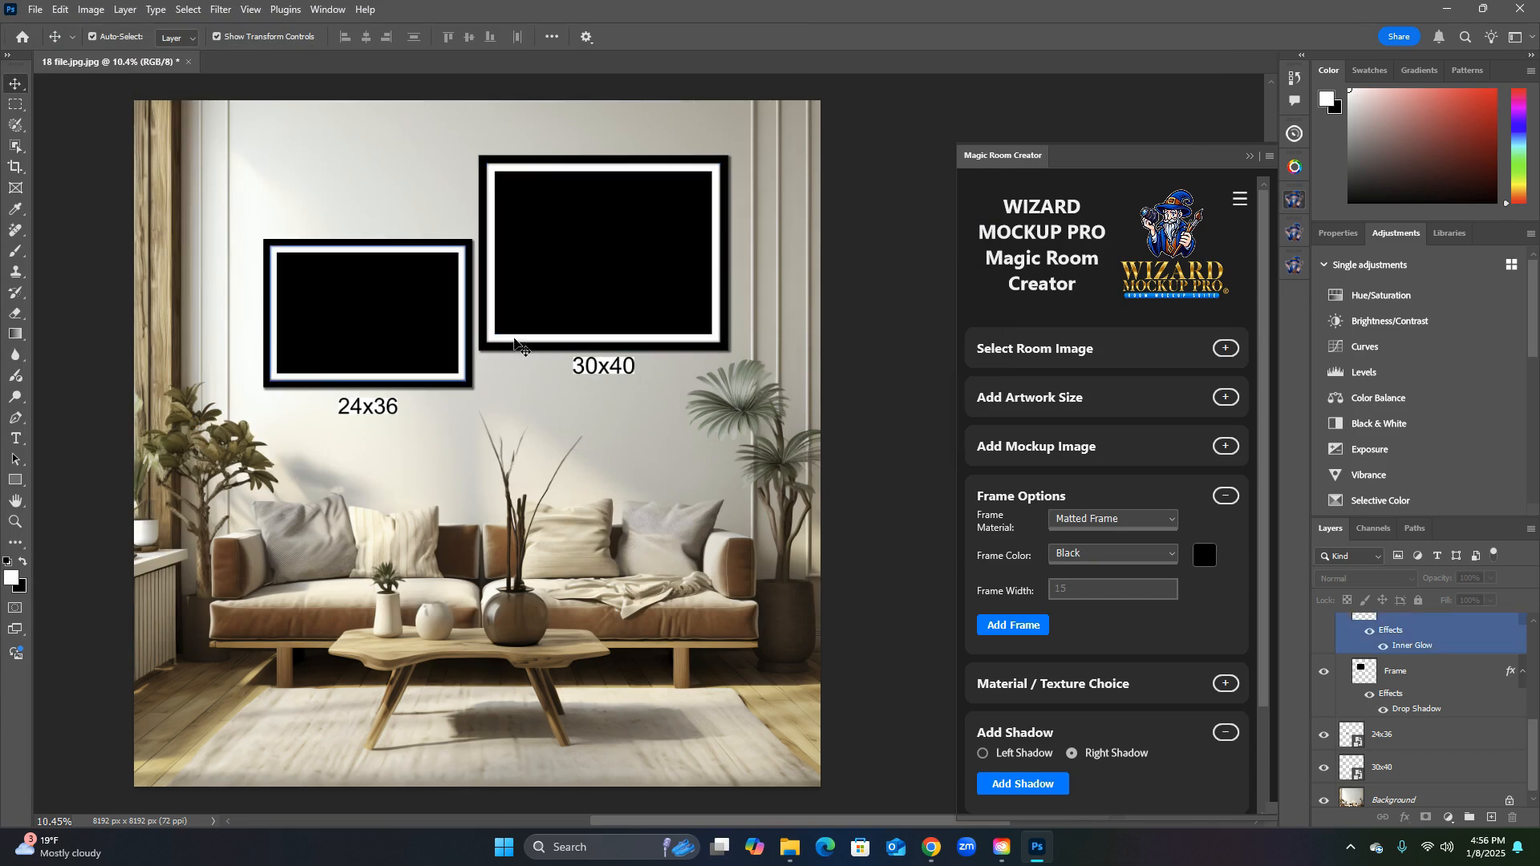
Step: Check the psd file folder in File Explorer for the saved mockup, return to its parent folder and minimize the window
mouse_move(784, 857)
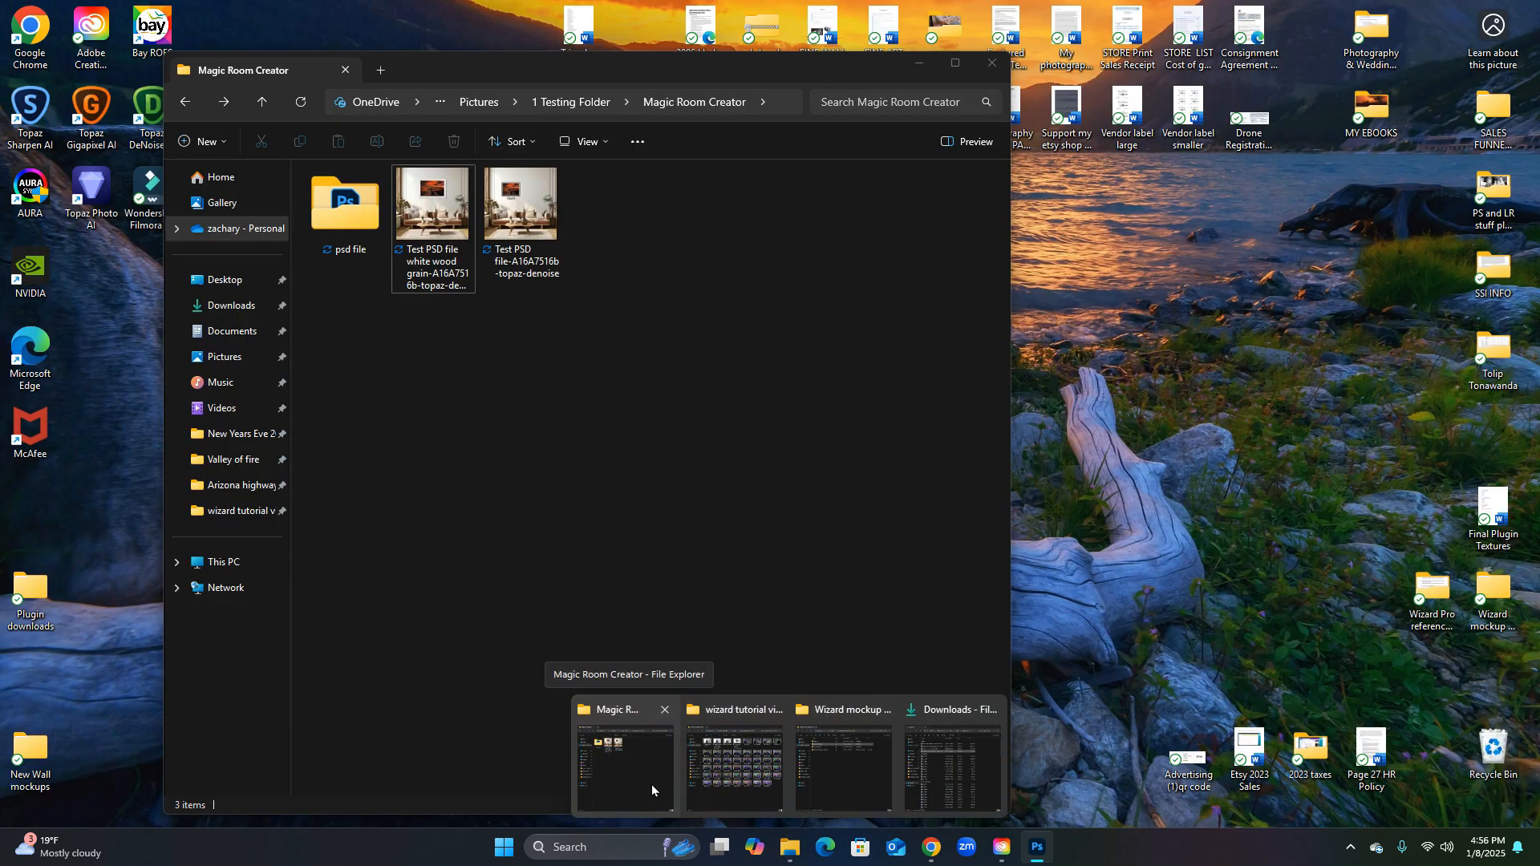
click(651, 784)
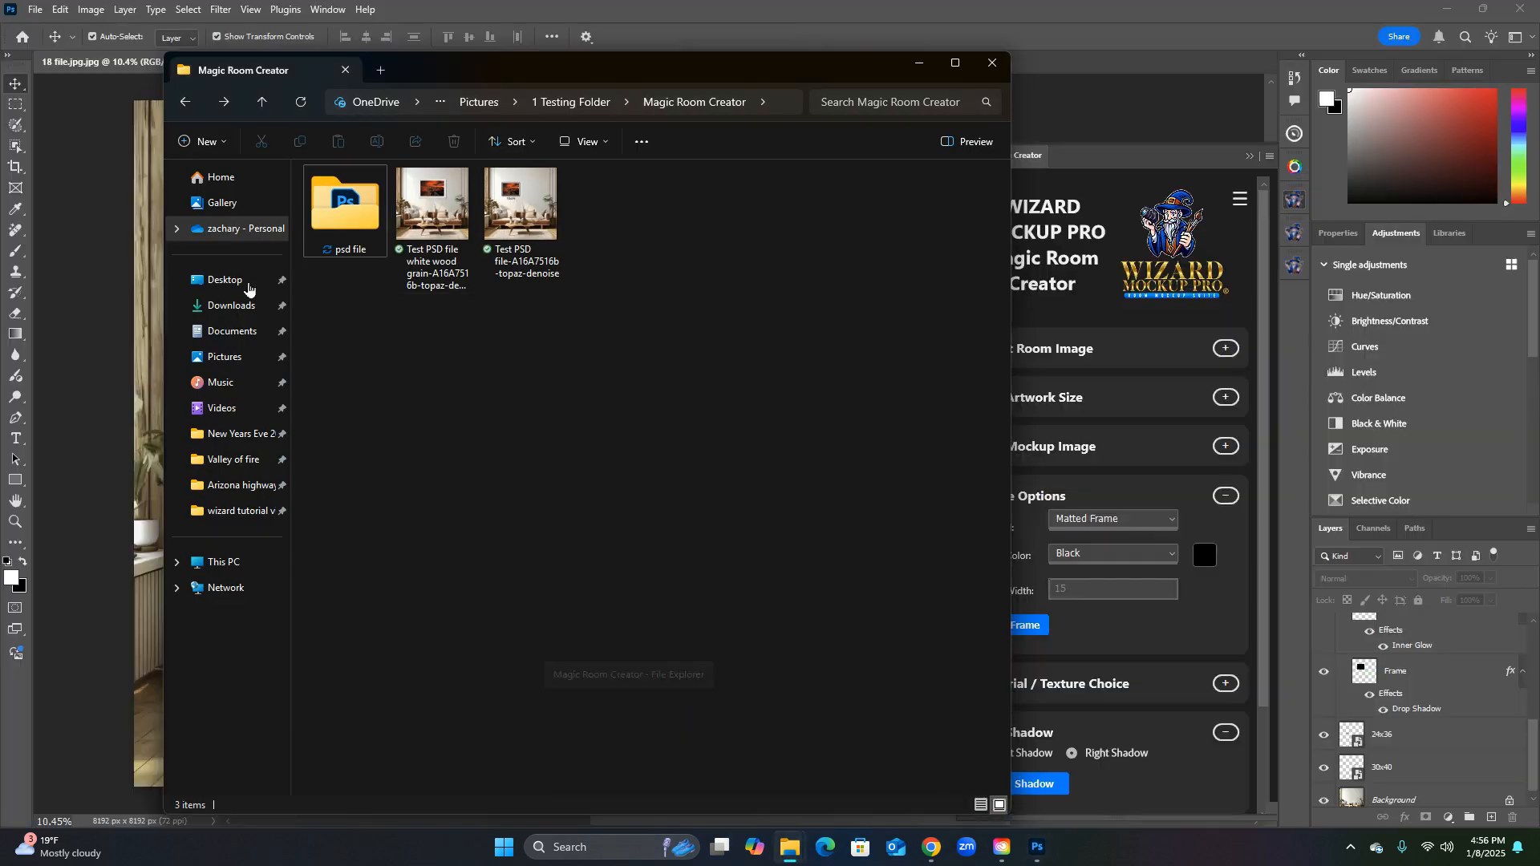
double_click(354, 241)
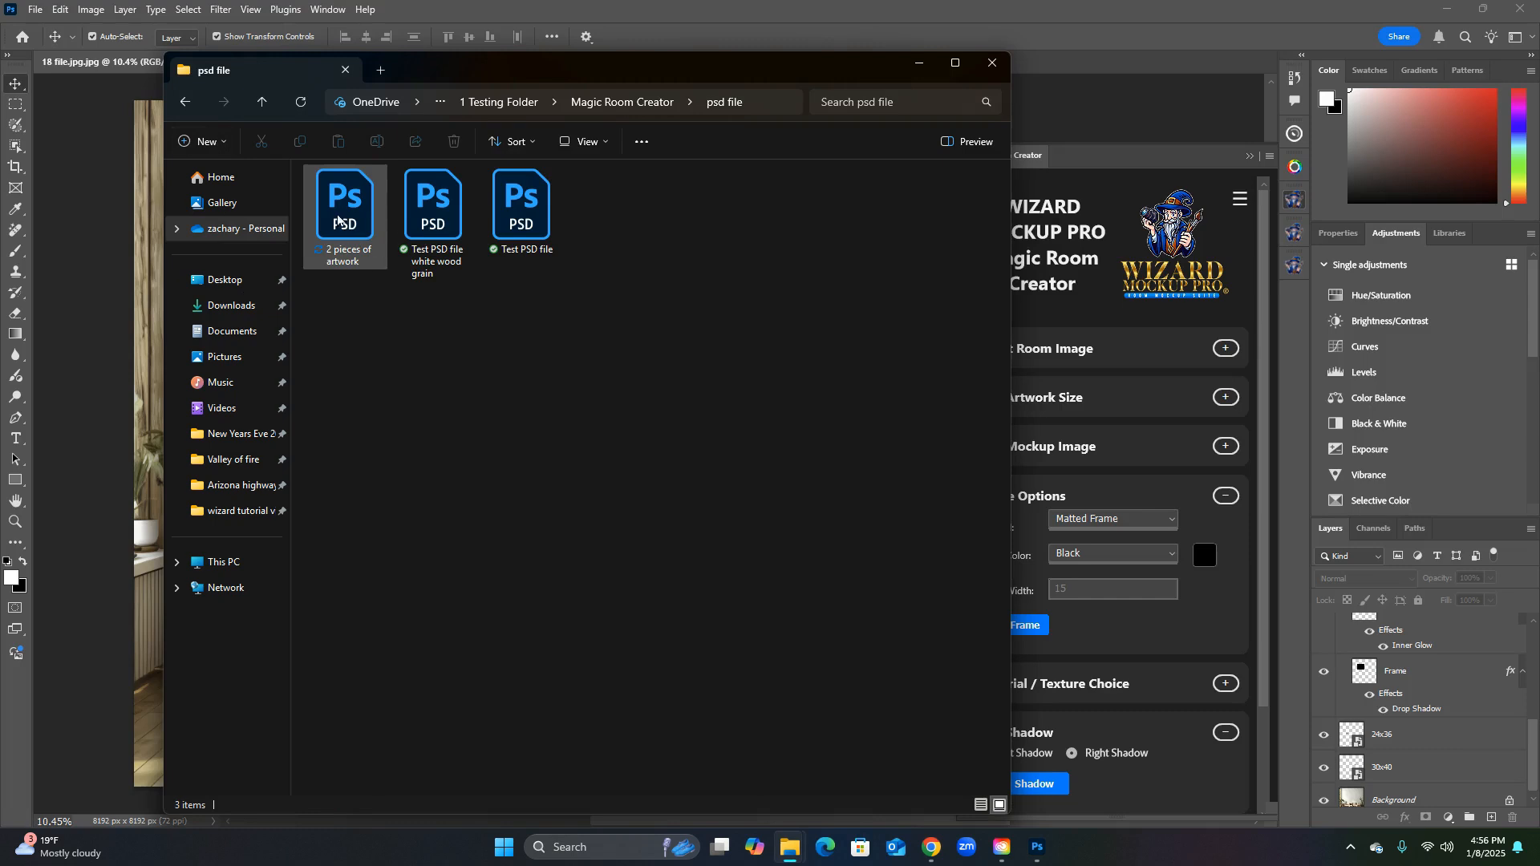
click(184, 104)
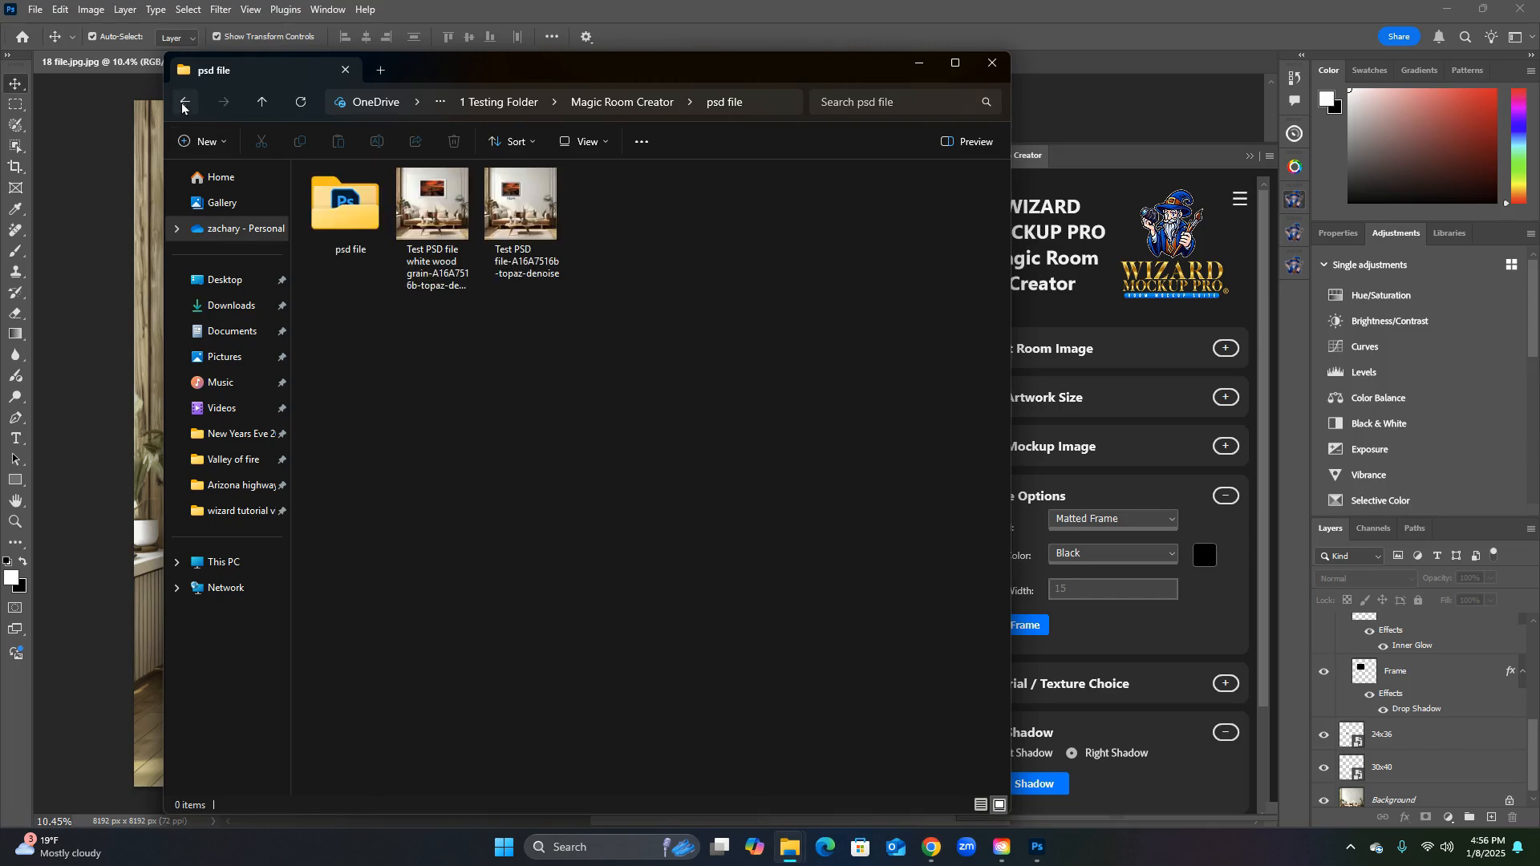
click(922, 69)
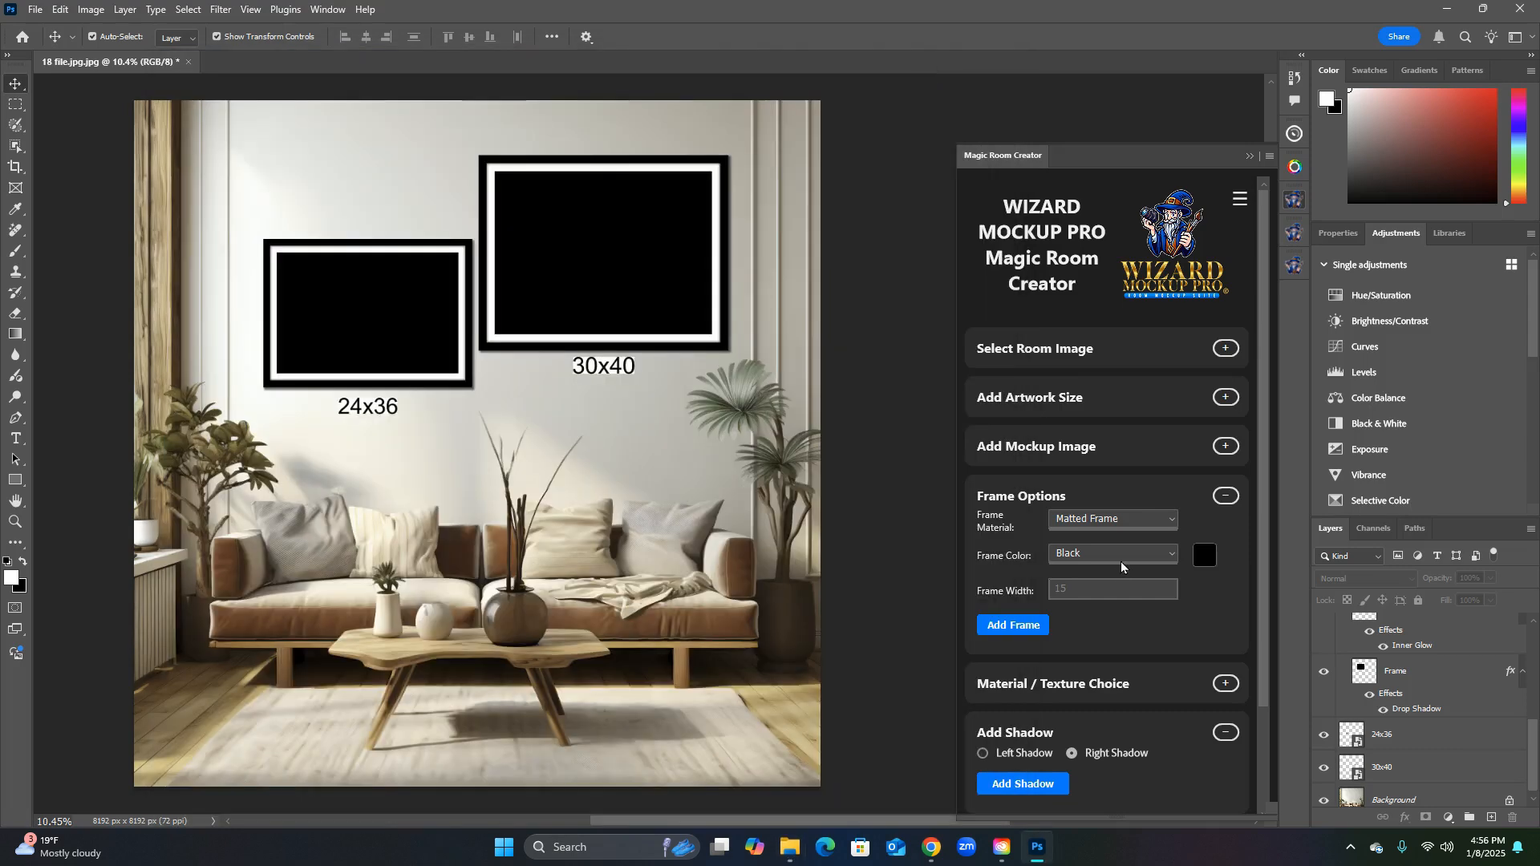
Step: Switch from Magic Room Creator to Magic Mockup Creator and choose 1 Testing Folder > Magic Room Creator > psd file as the mockup folder
click(1249, 156)
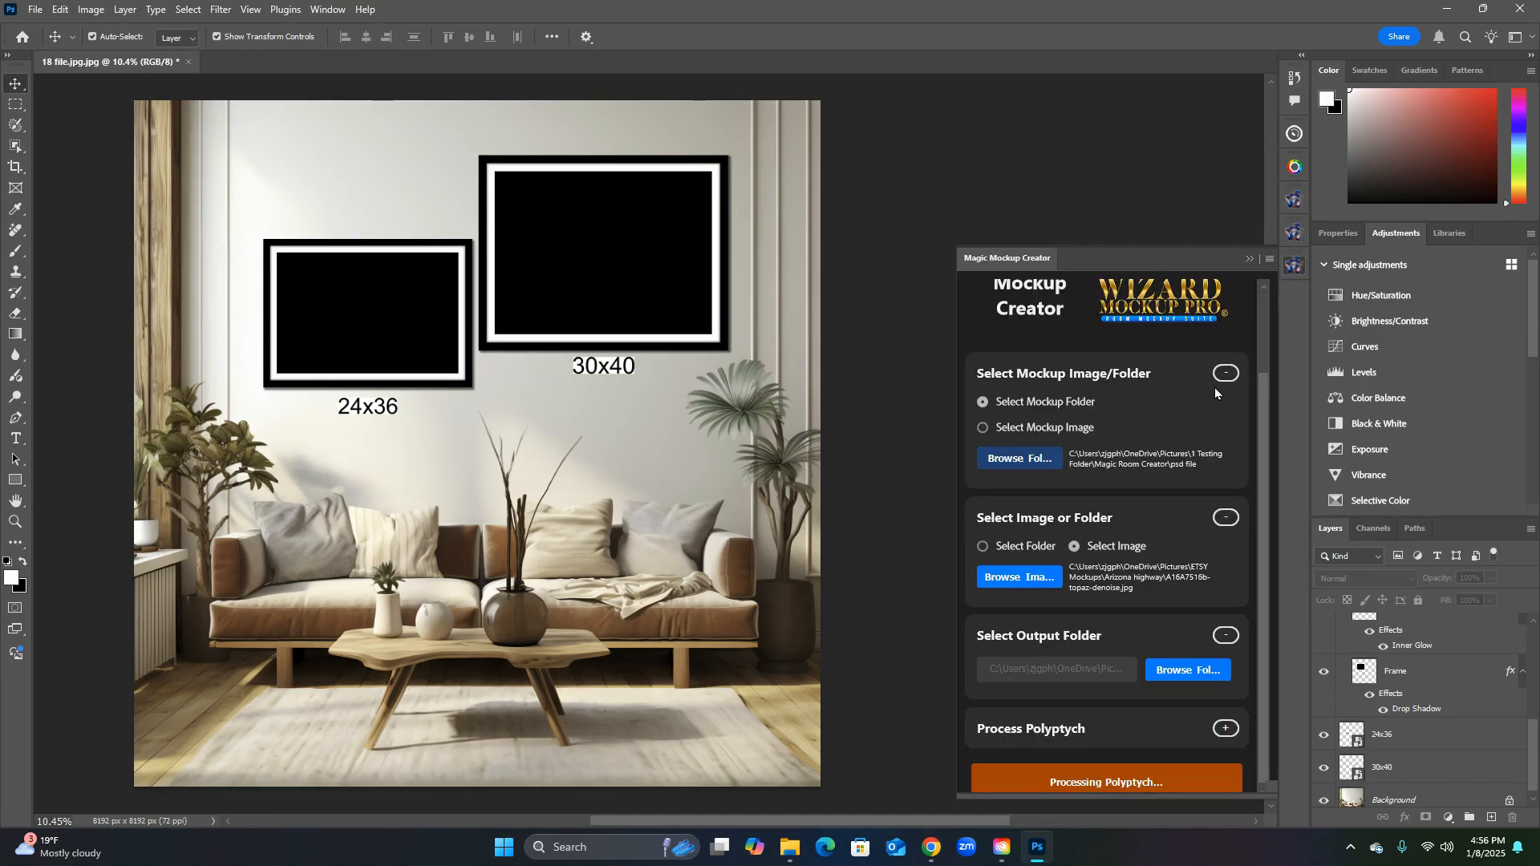
click(1225, 376)
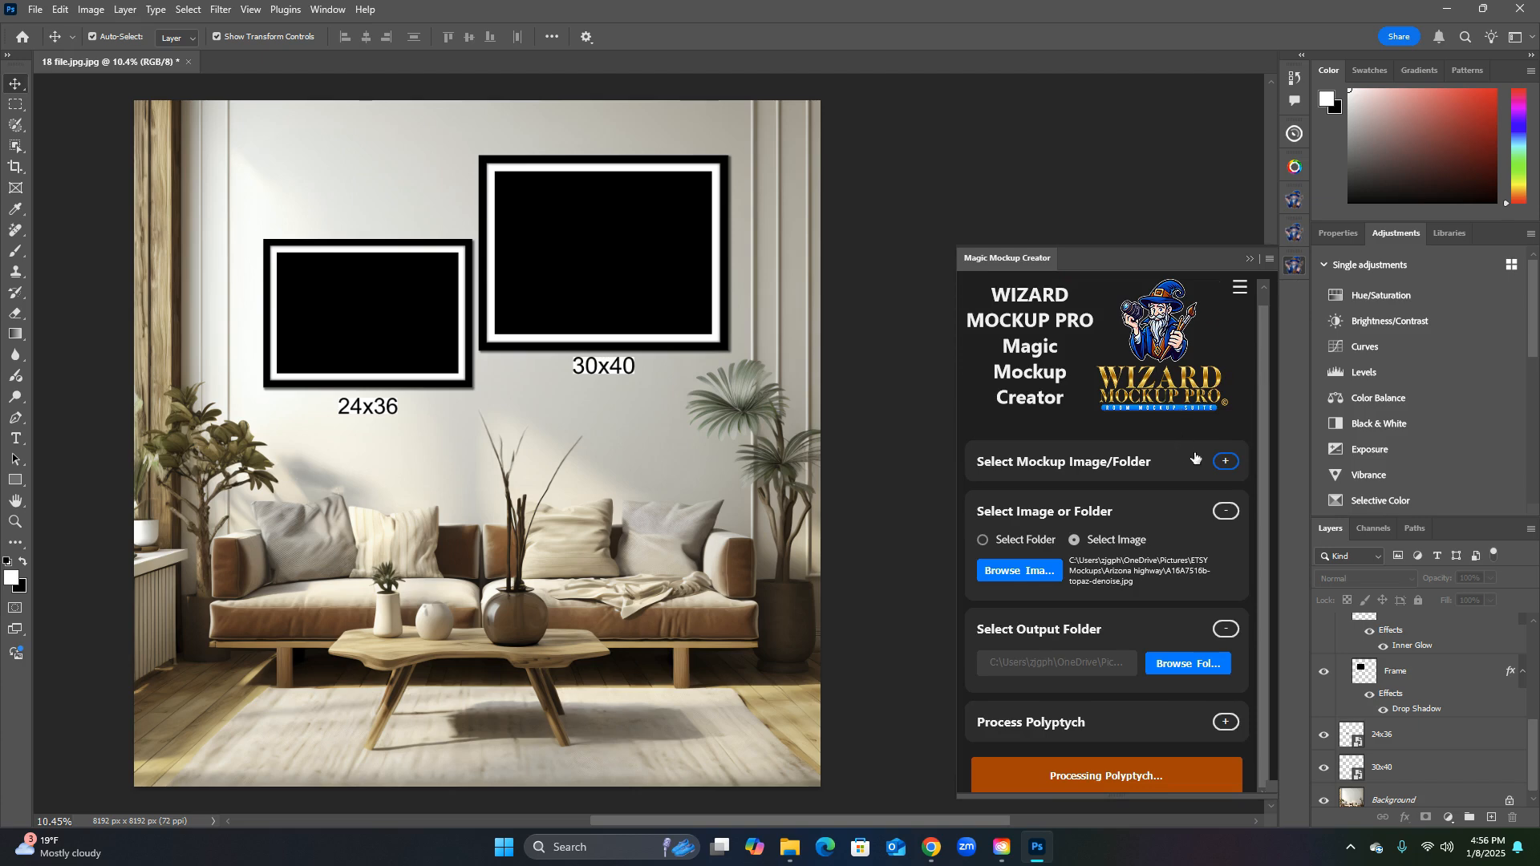
click(1225, 464)
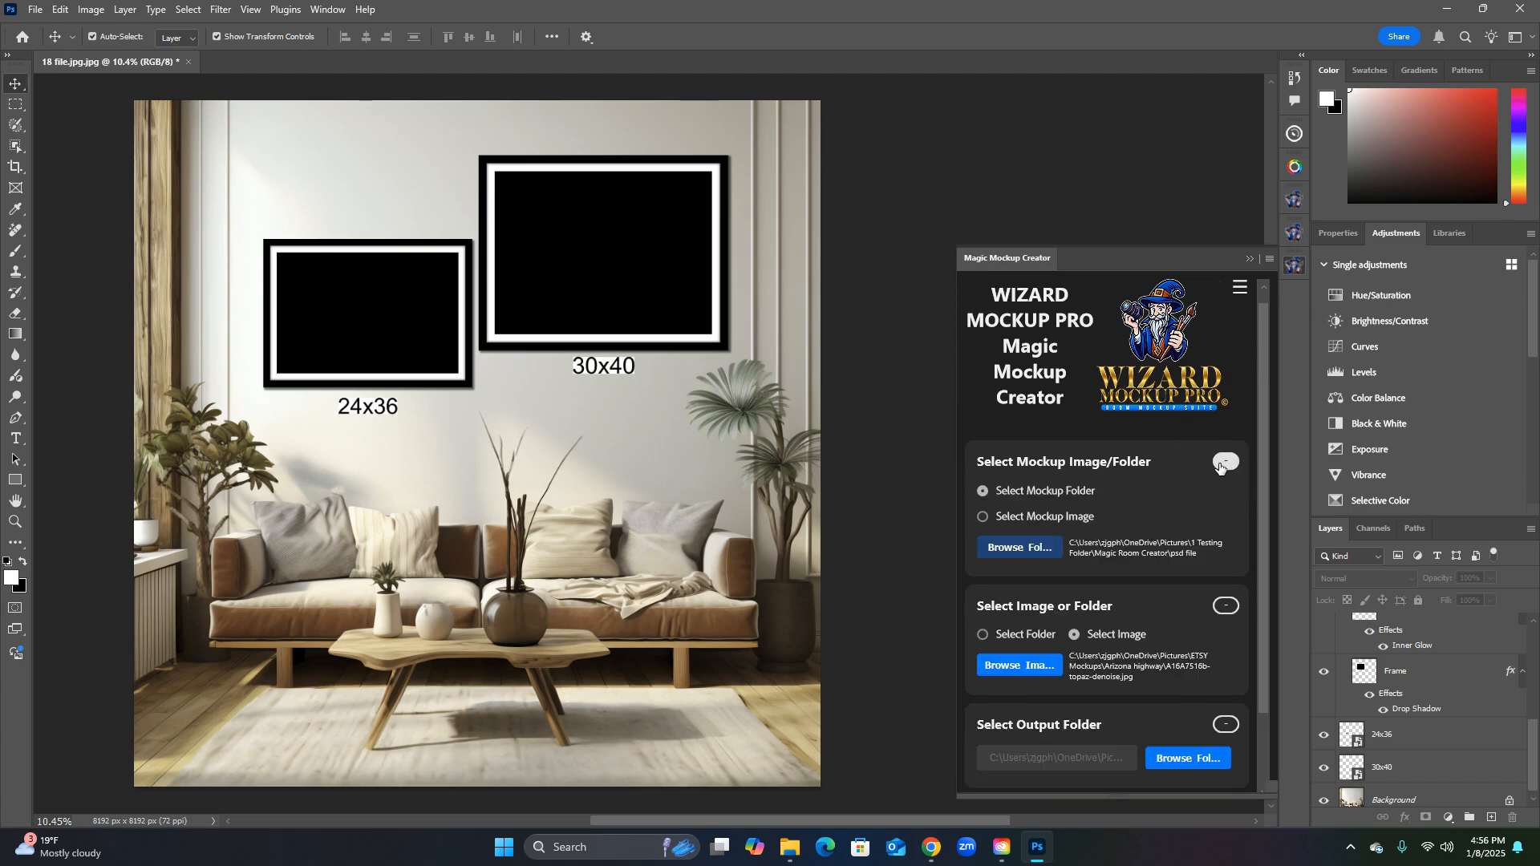
click(1014, 550)
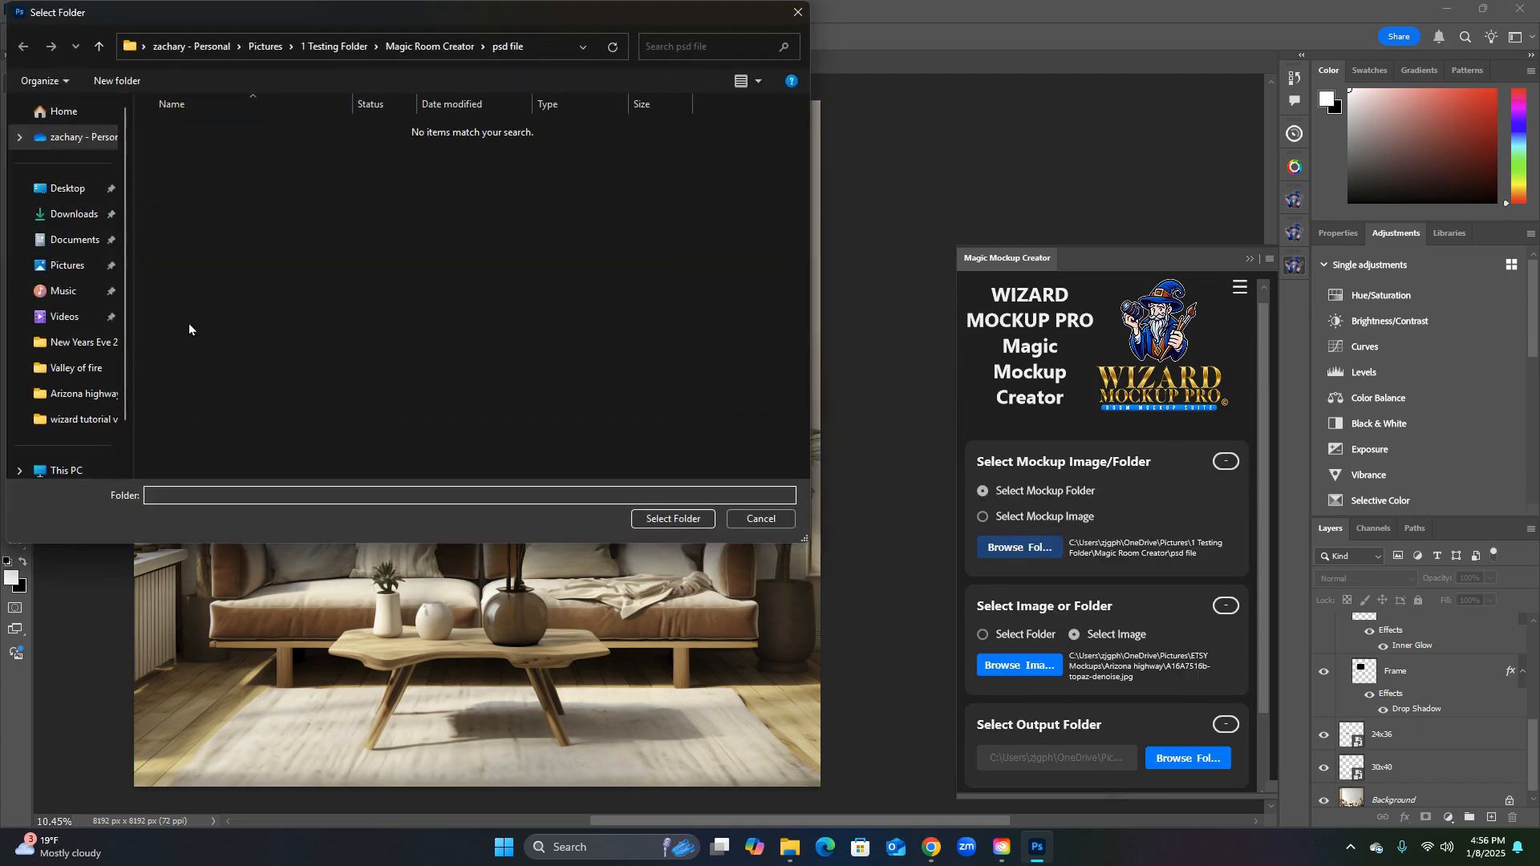
click(67, 266)
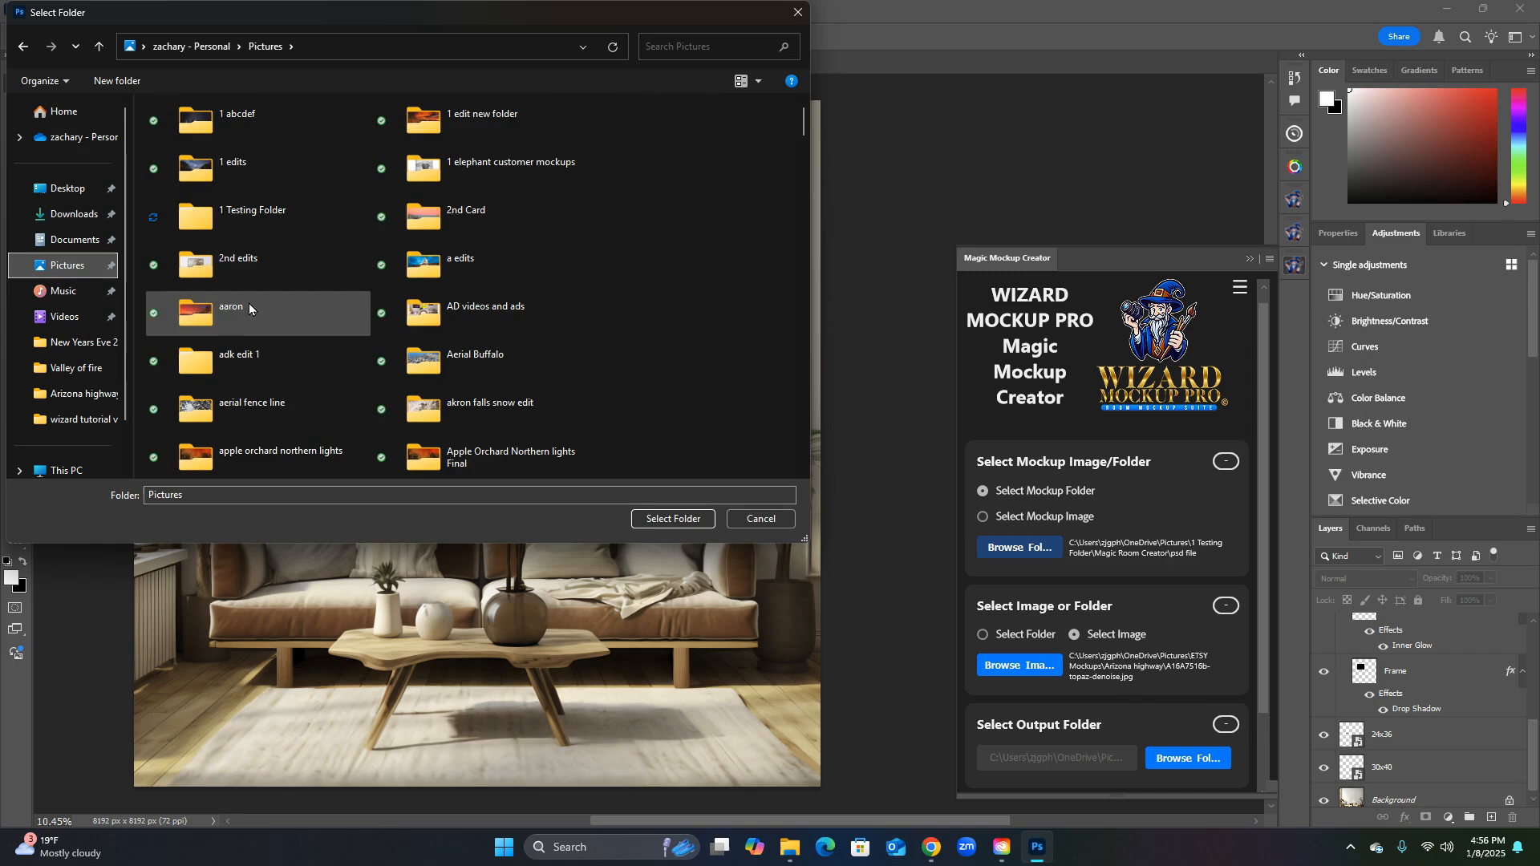
double_click(244, 219)
double_click(226, 178)
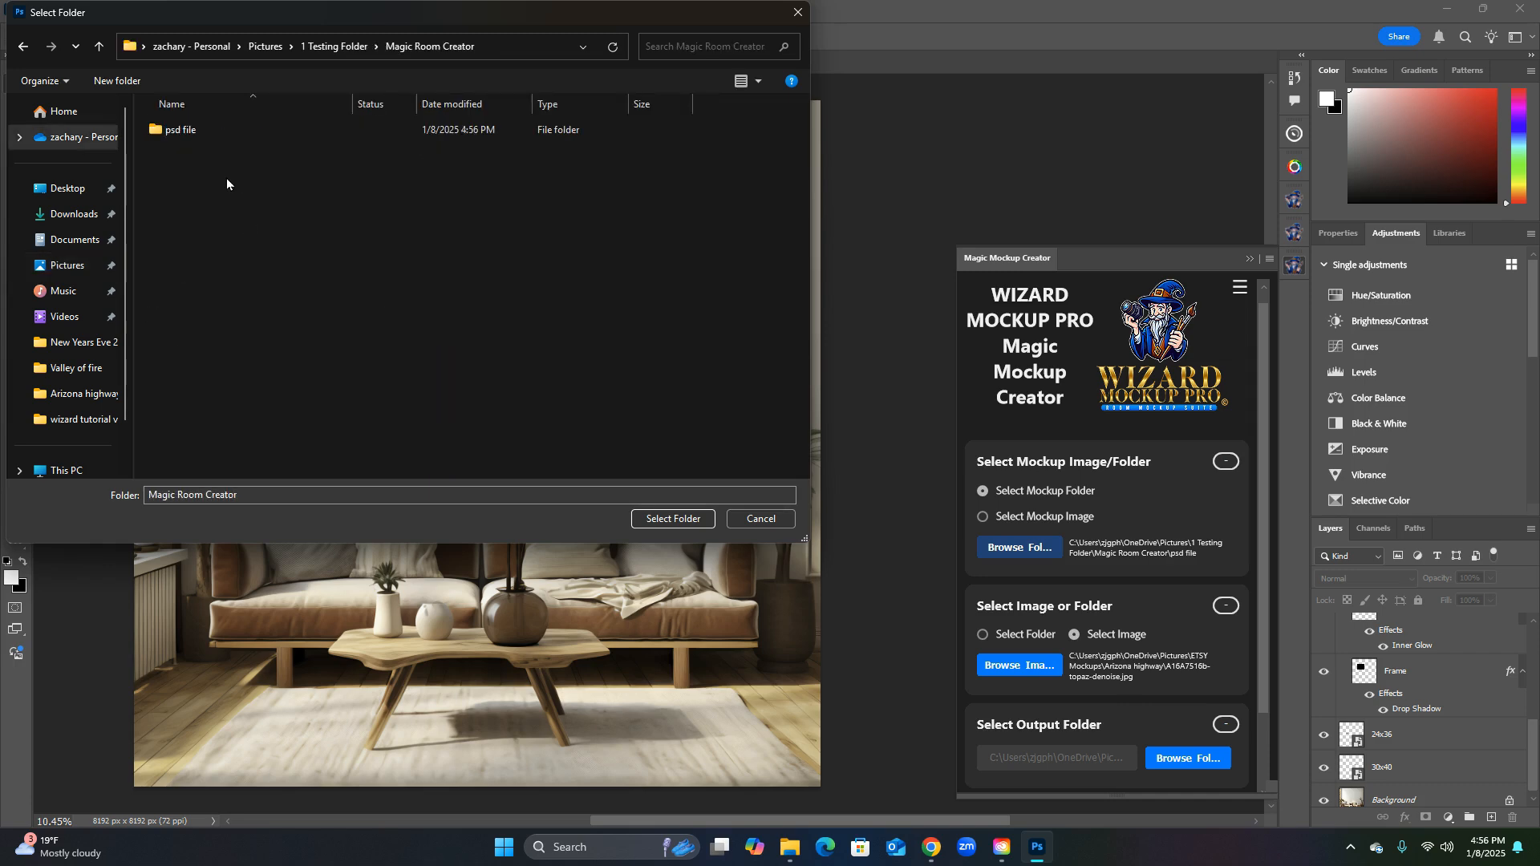
double_click(204, 133)
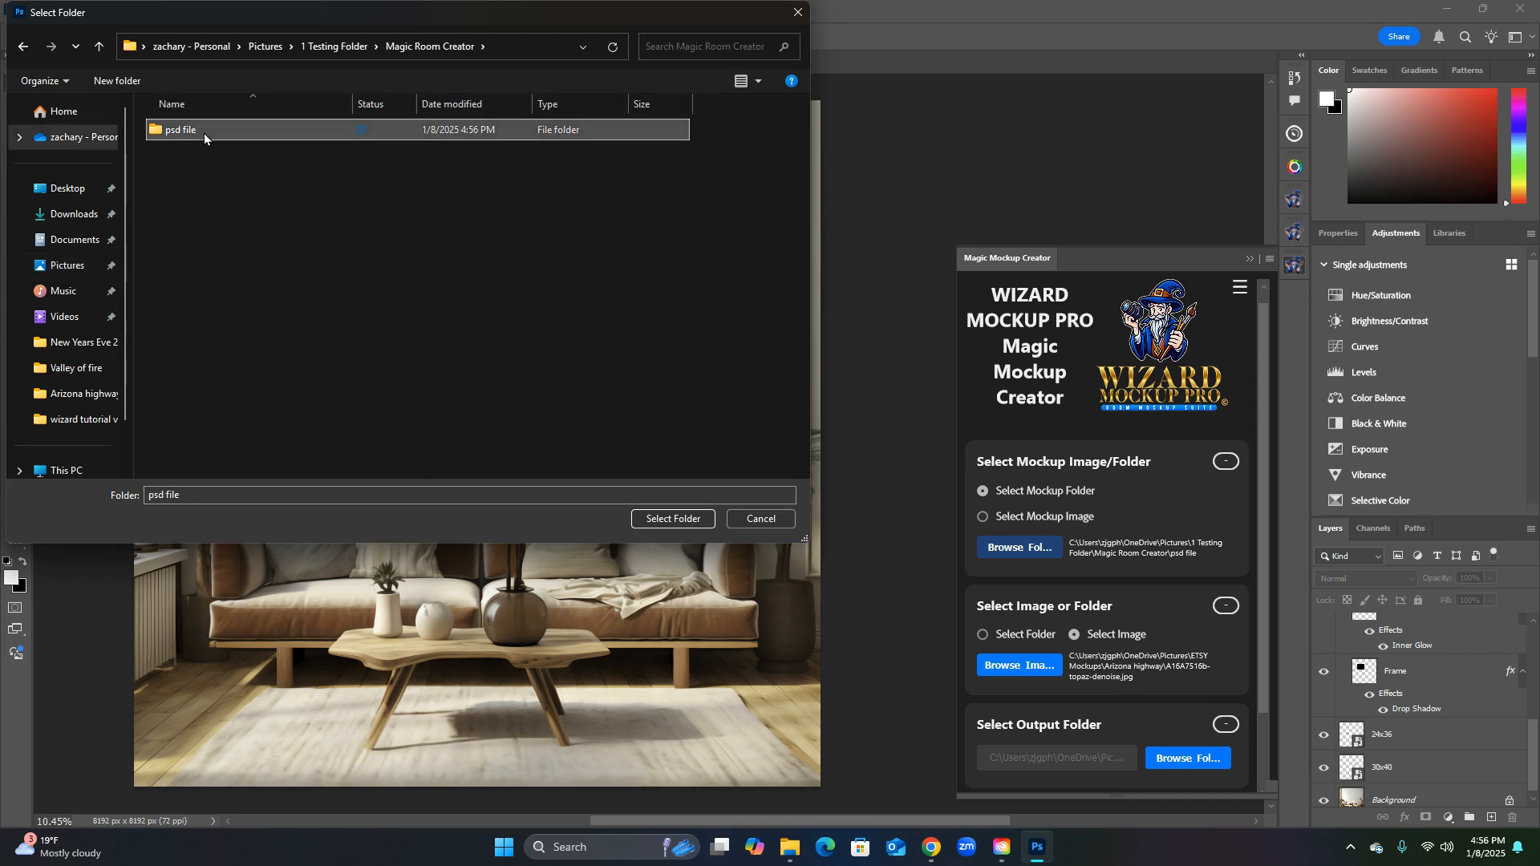
click(669, 518)
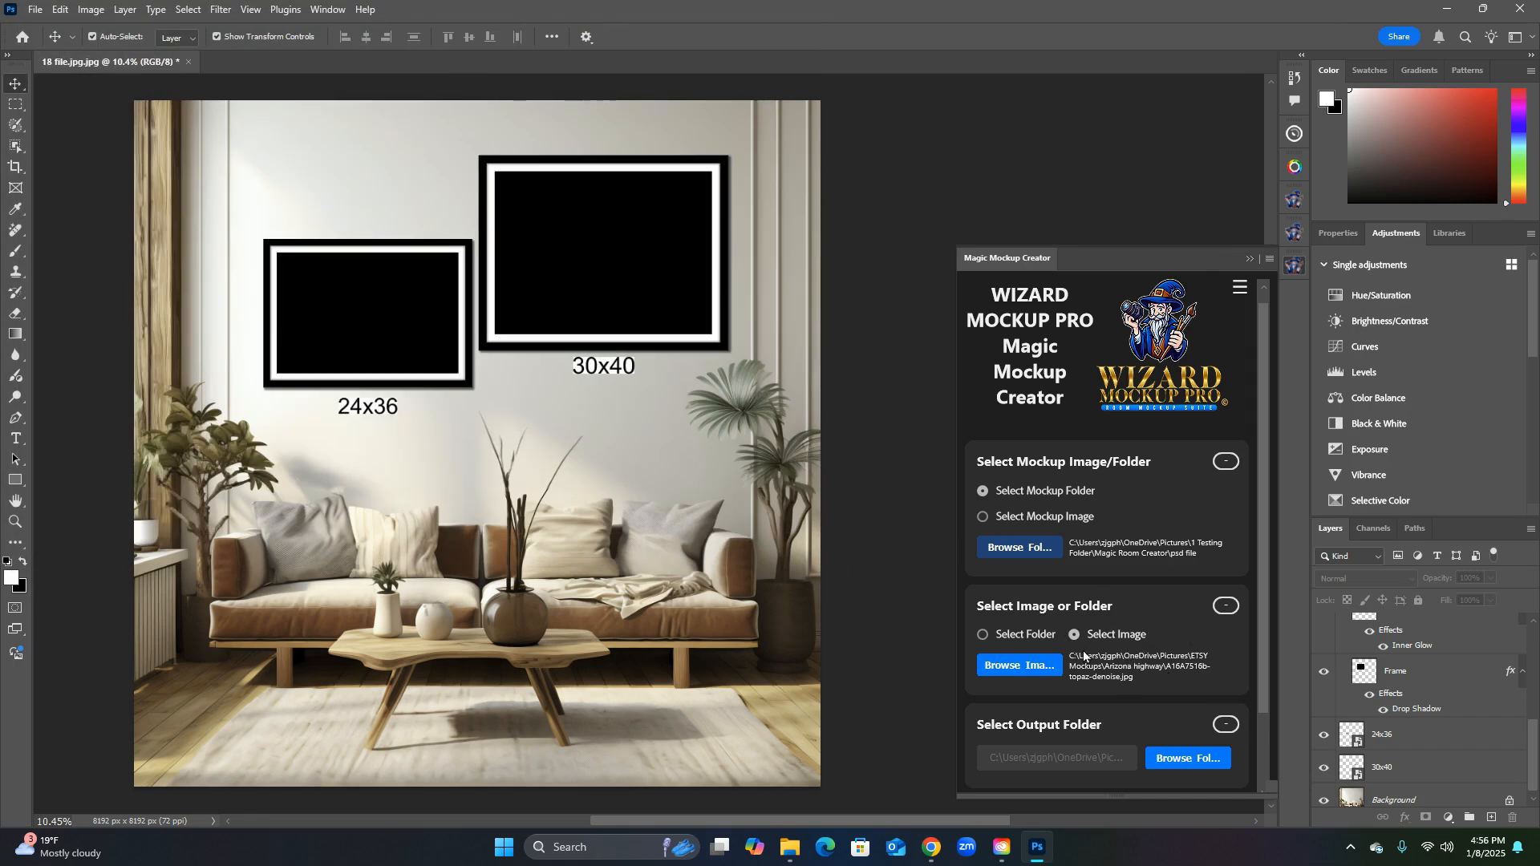
Step: Choose A16A7516b-topaz-denoise.jpg from Pictures > ETSY Mockups > Arizona highway as the artwork image
click(1047, 663)
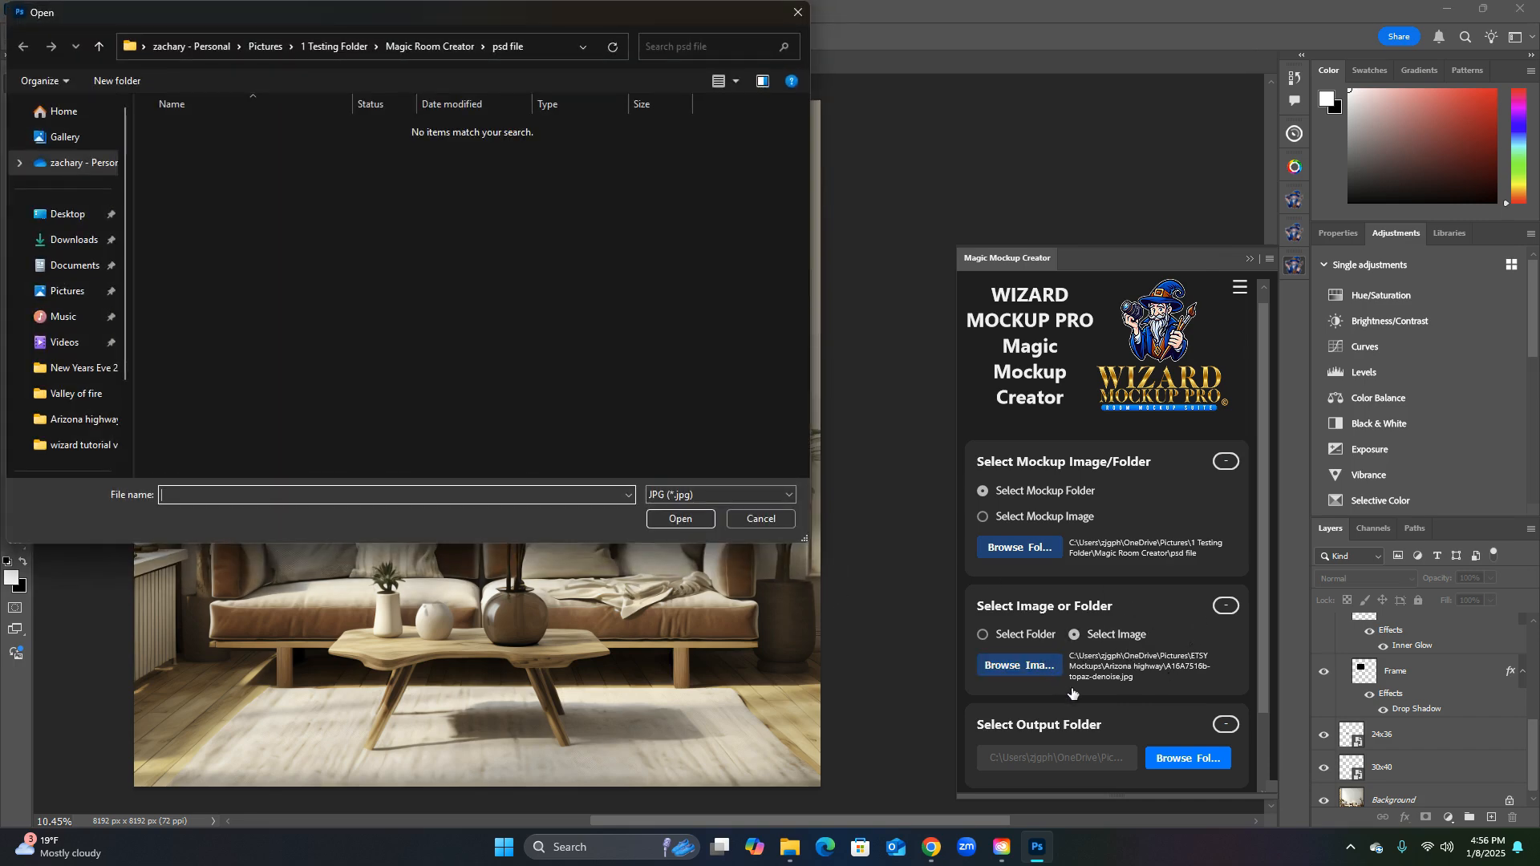
click(67, 291)
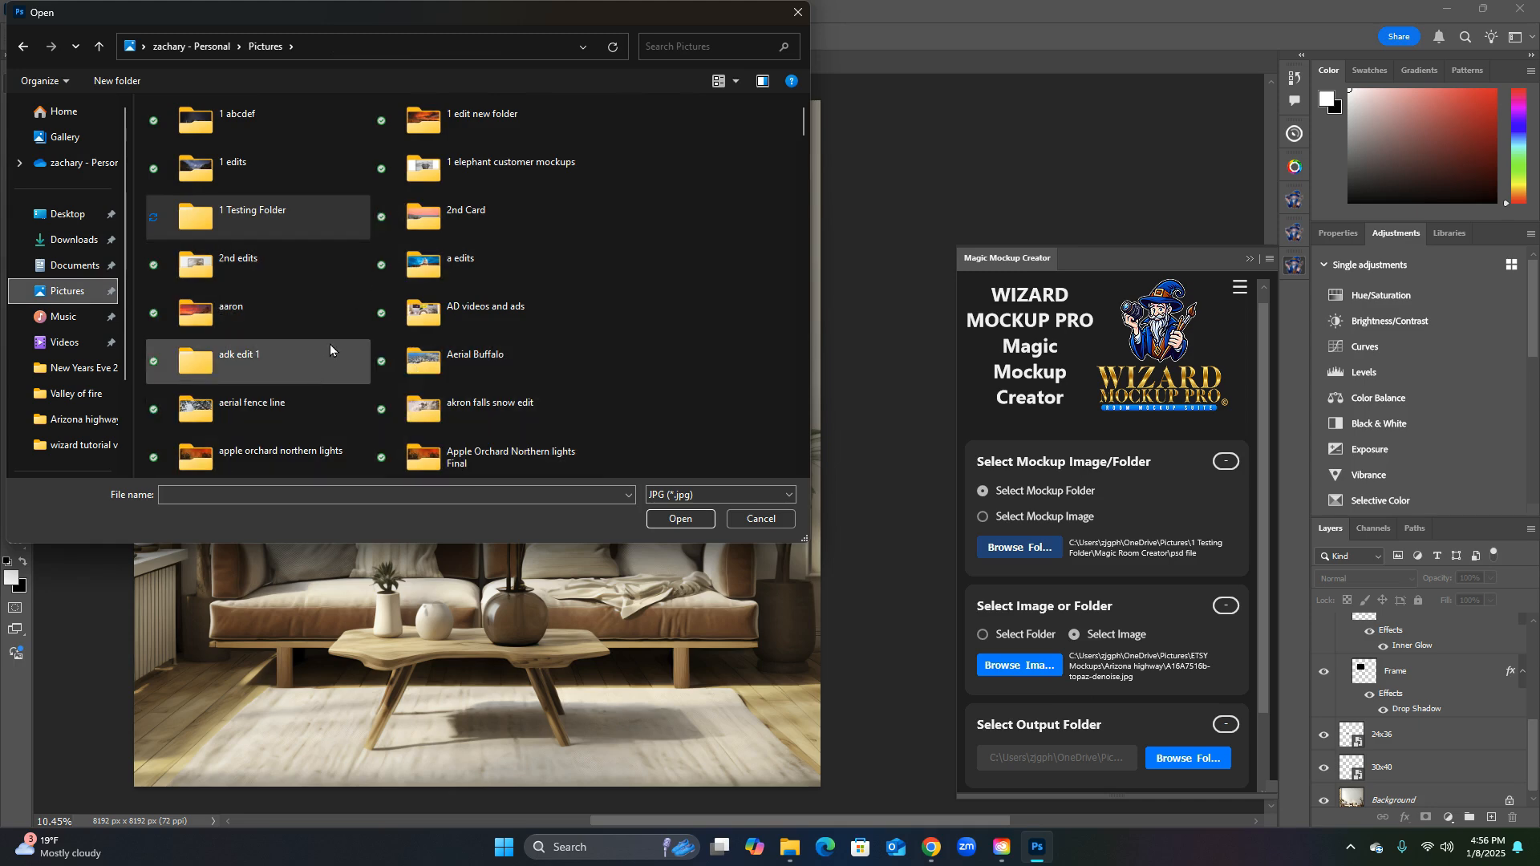
scroll(442, 337, down, 10)
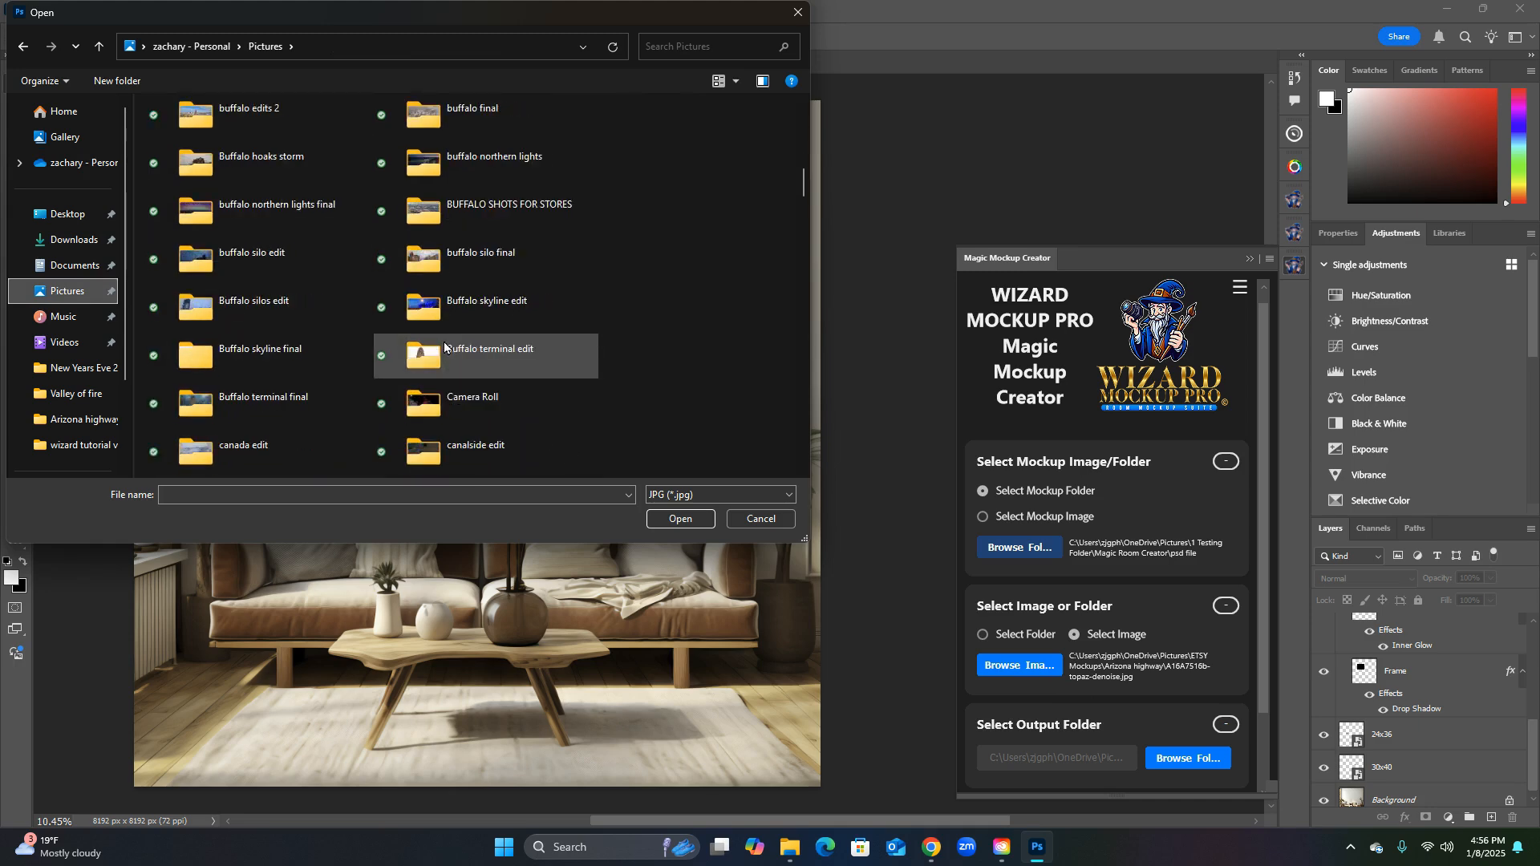
scroll(444, 340, down, 6)
double_click(481, 263)
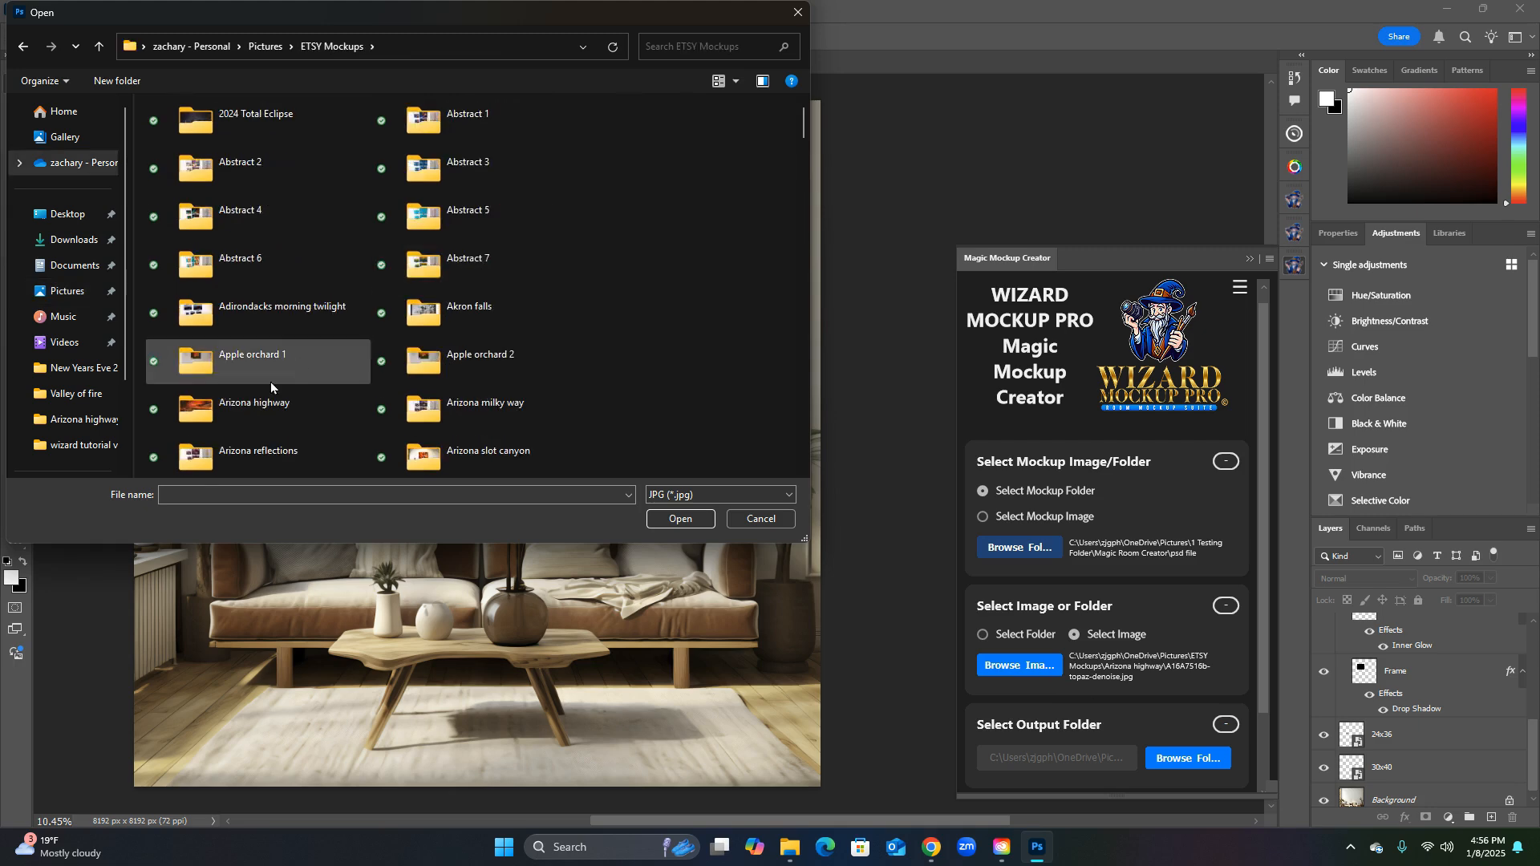
double_click(244, 413)
double_click(200, 210)
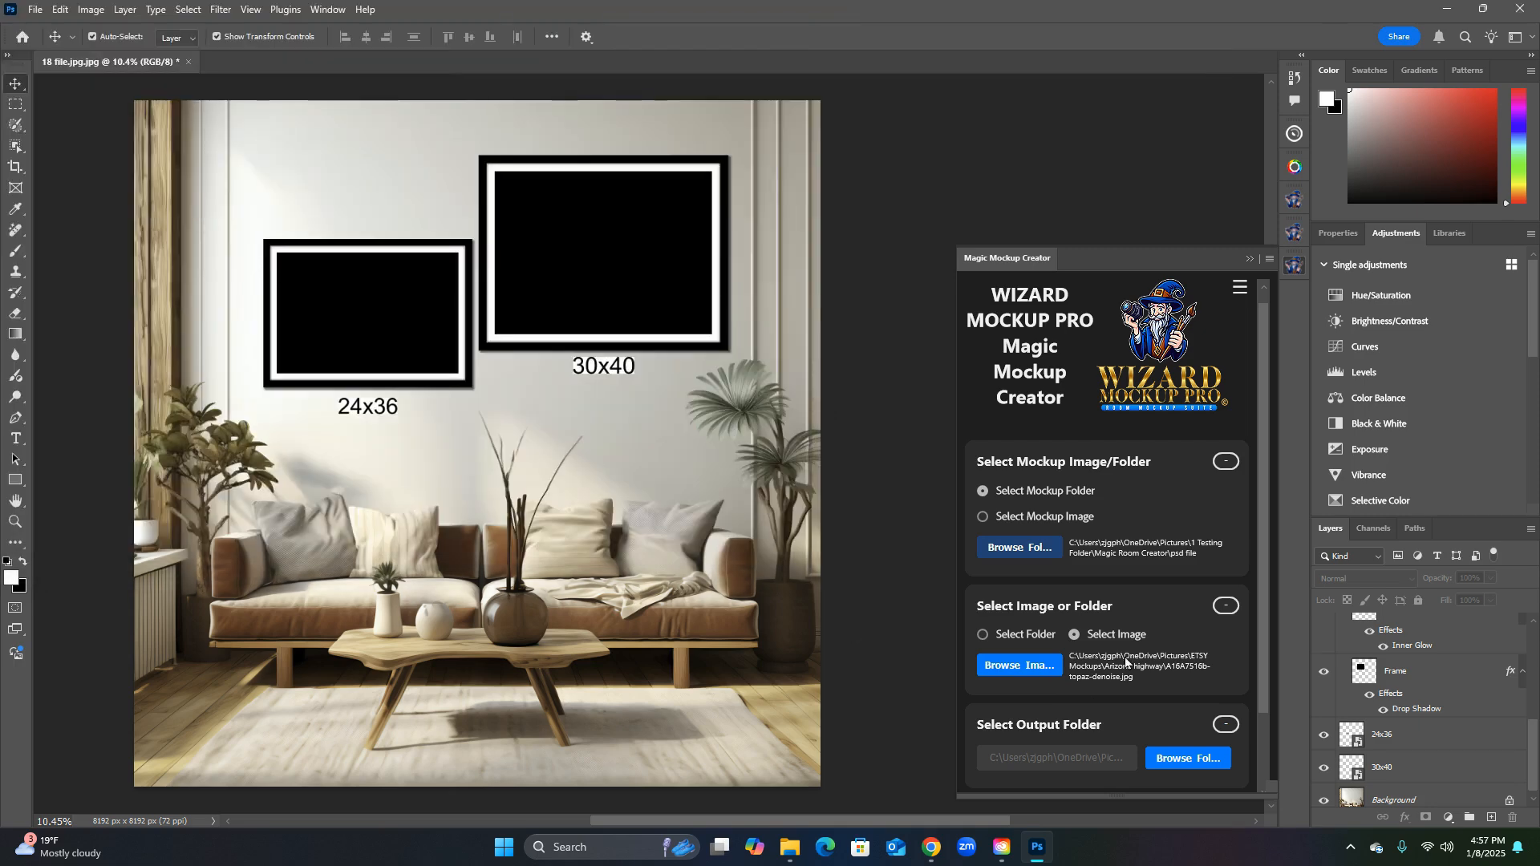
Step: Set the output folder to Pictures > 1 Testing Folder > Magic Room Creator
scroll(1236, 666, down, 2)
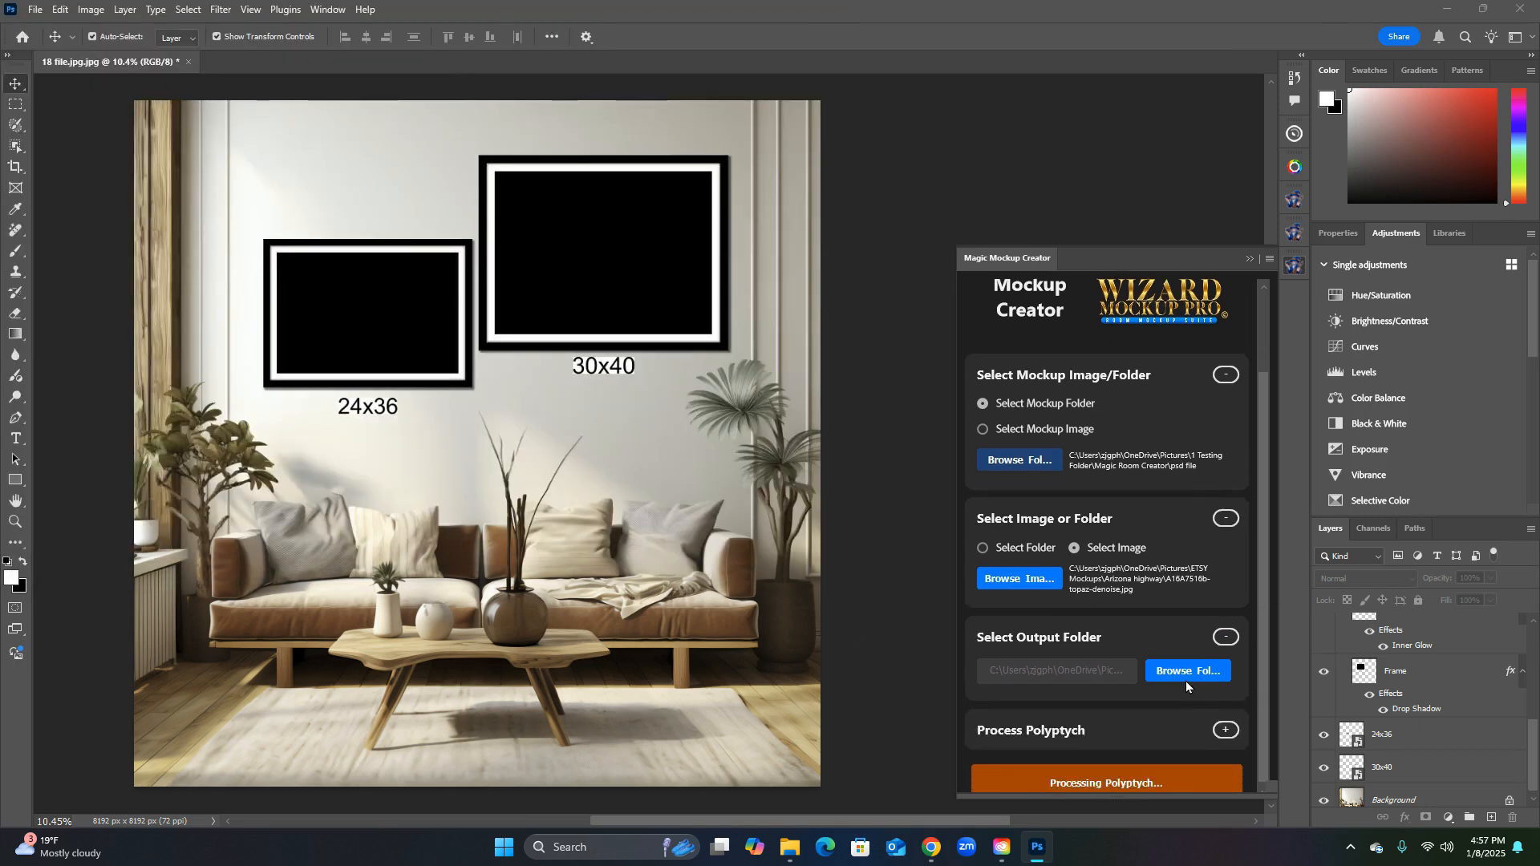
click(1185, 678)
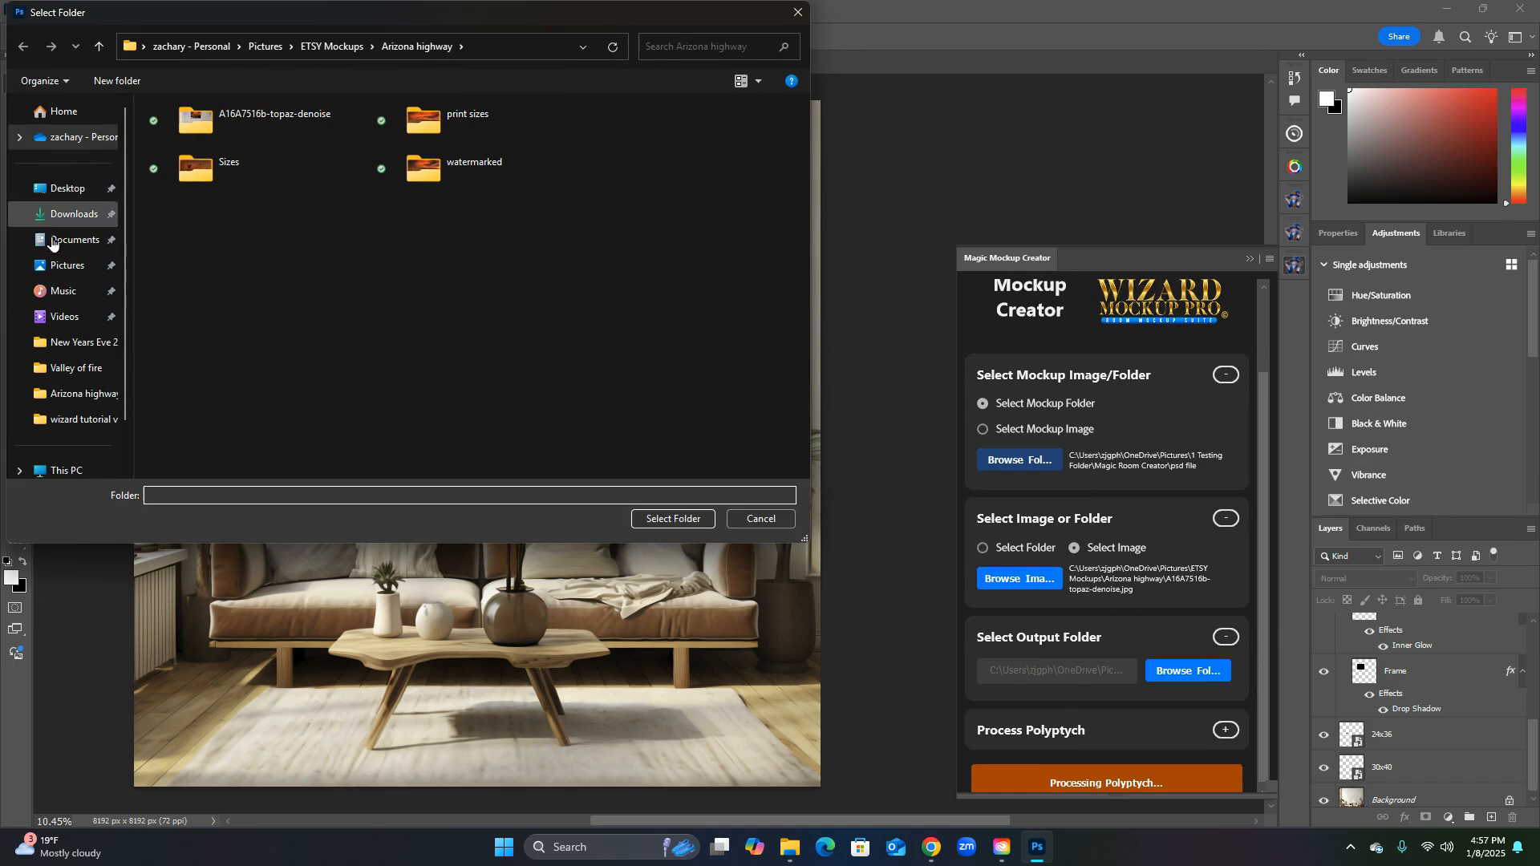
click(68, 265)
double_click(262, 225)
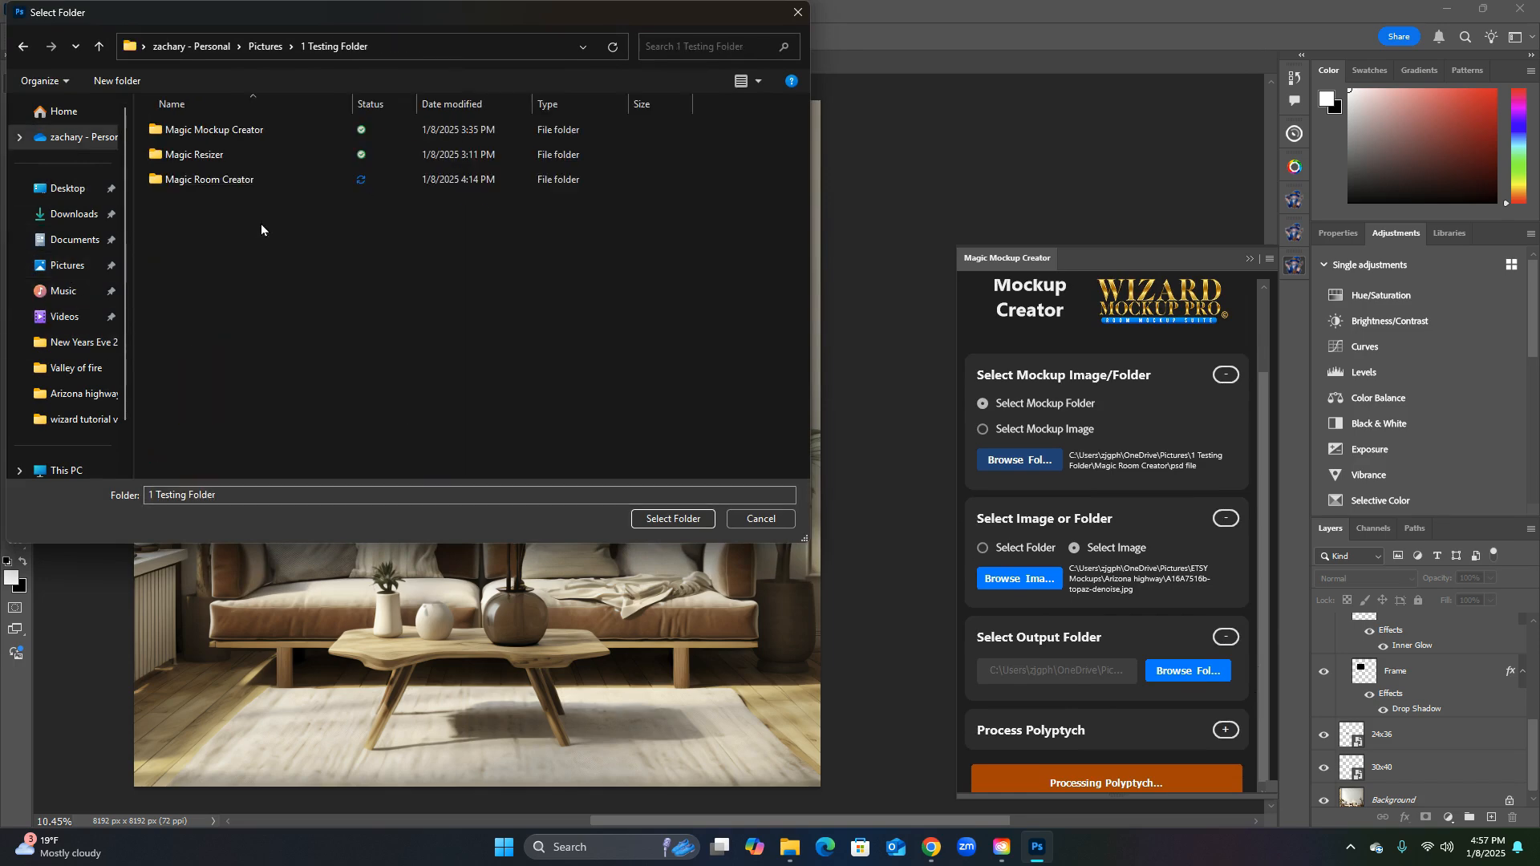
double_click(218, 181)
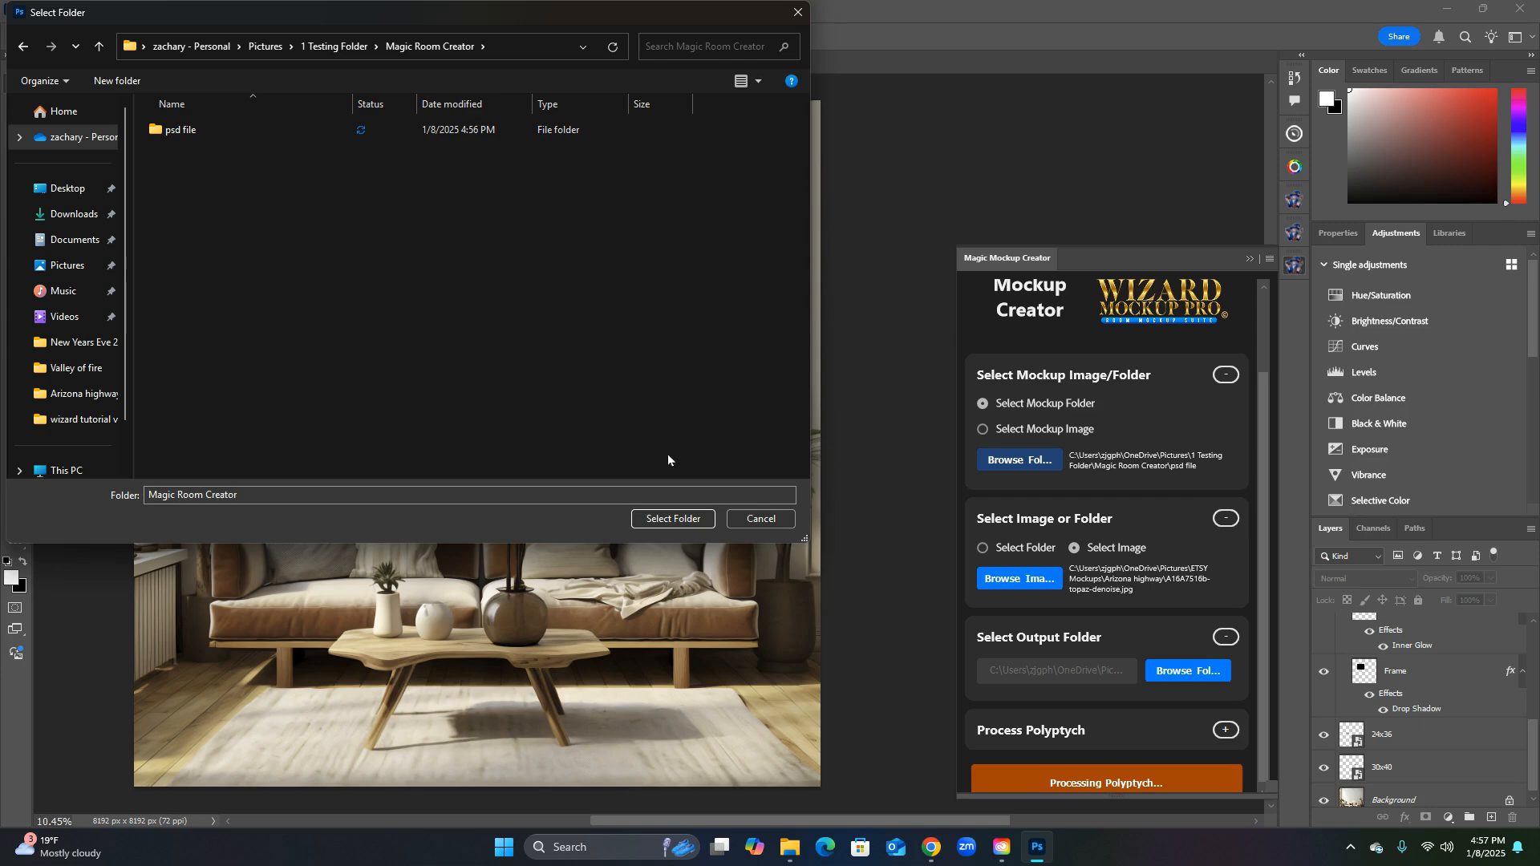
click(685, 521)
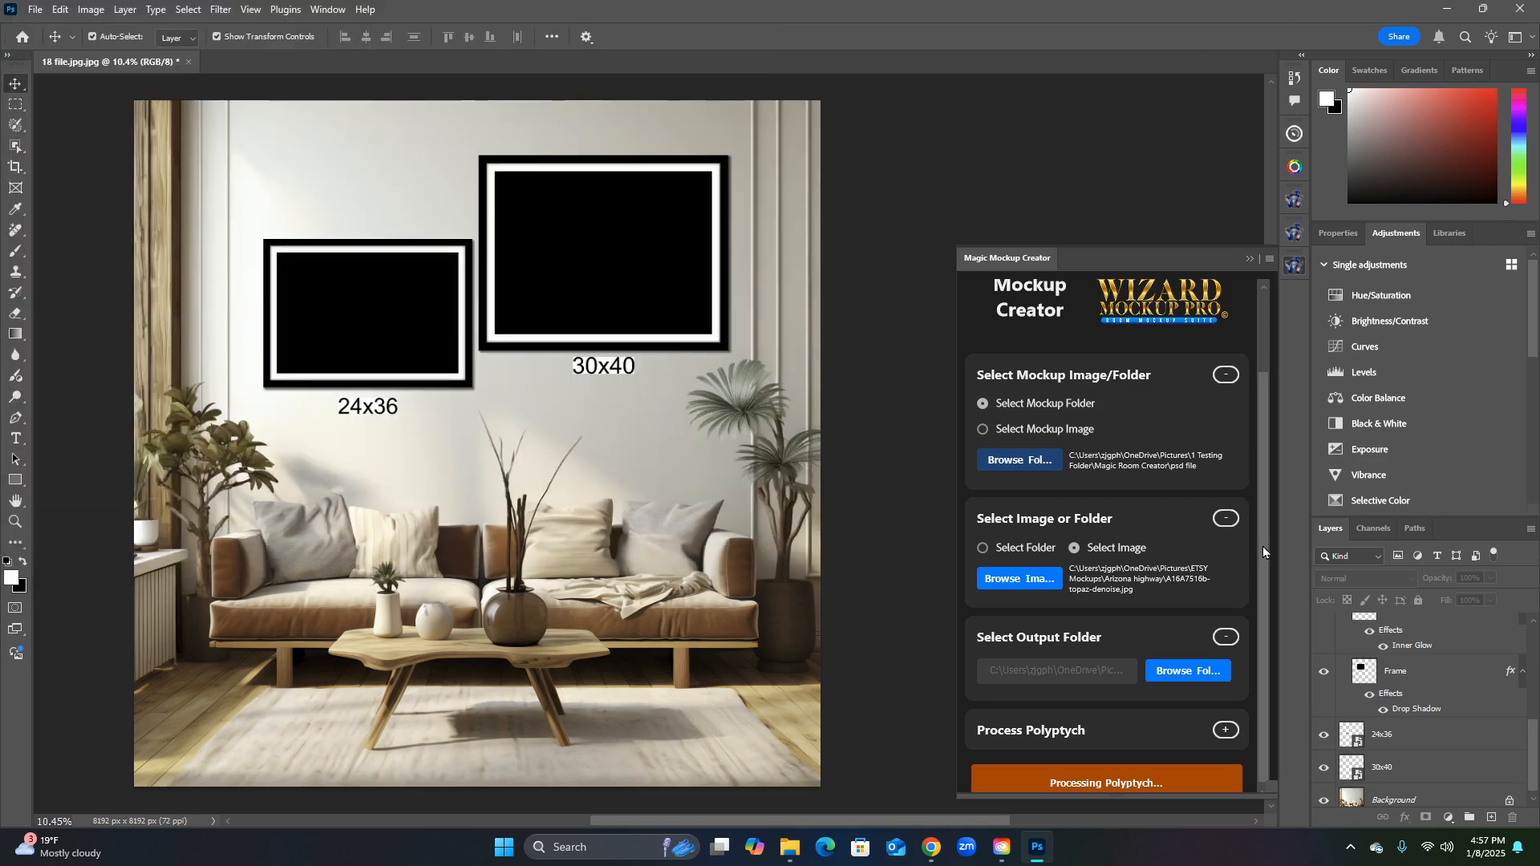
Step: Switch to the Magic Room Creator folder in File Explorer and view the exported 2 pieces of artwork-A16A7516b-topaz-denoise mockup, closing it again
drag(1263, 546, 1263, 552)
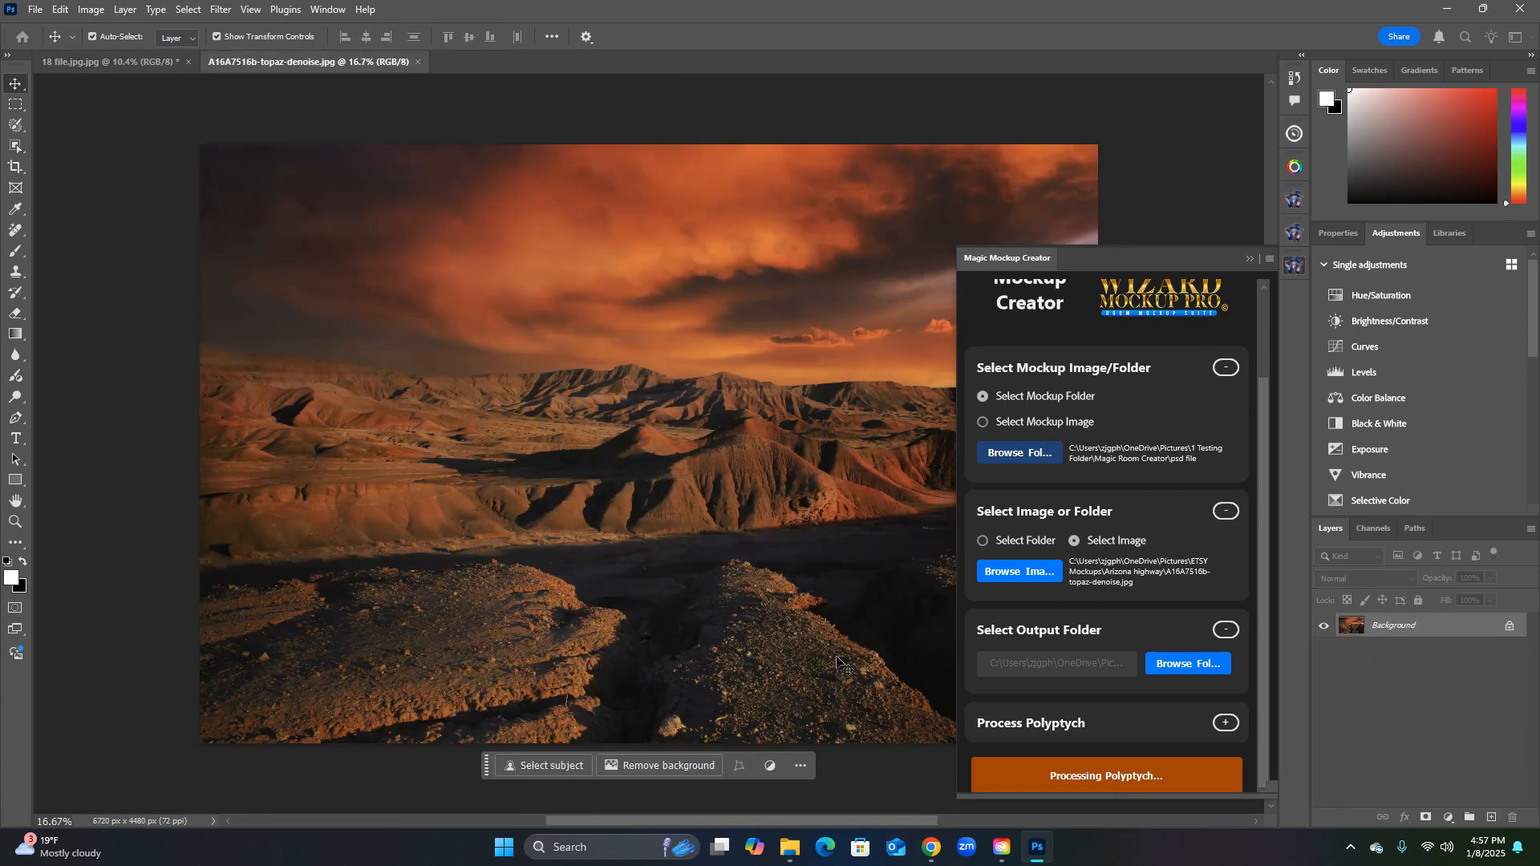
mouse_move(793, 856)
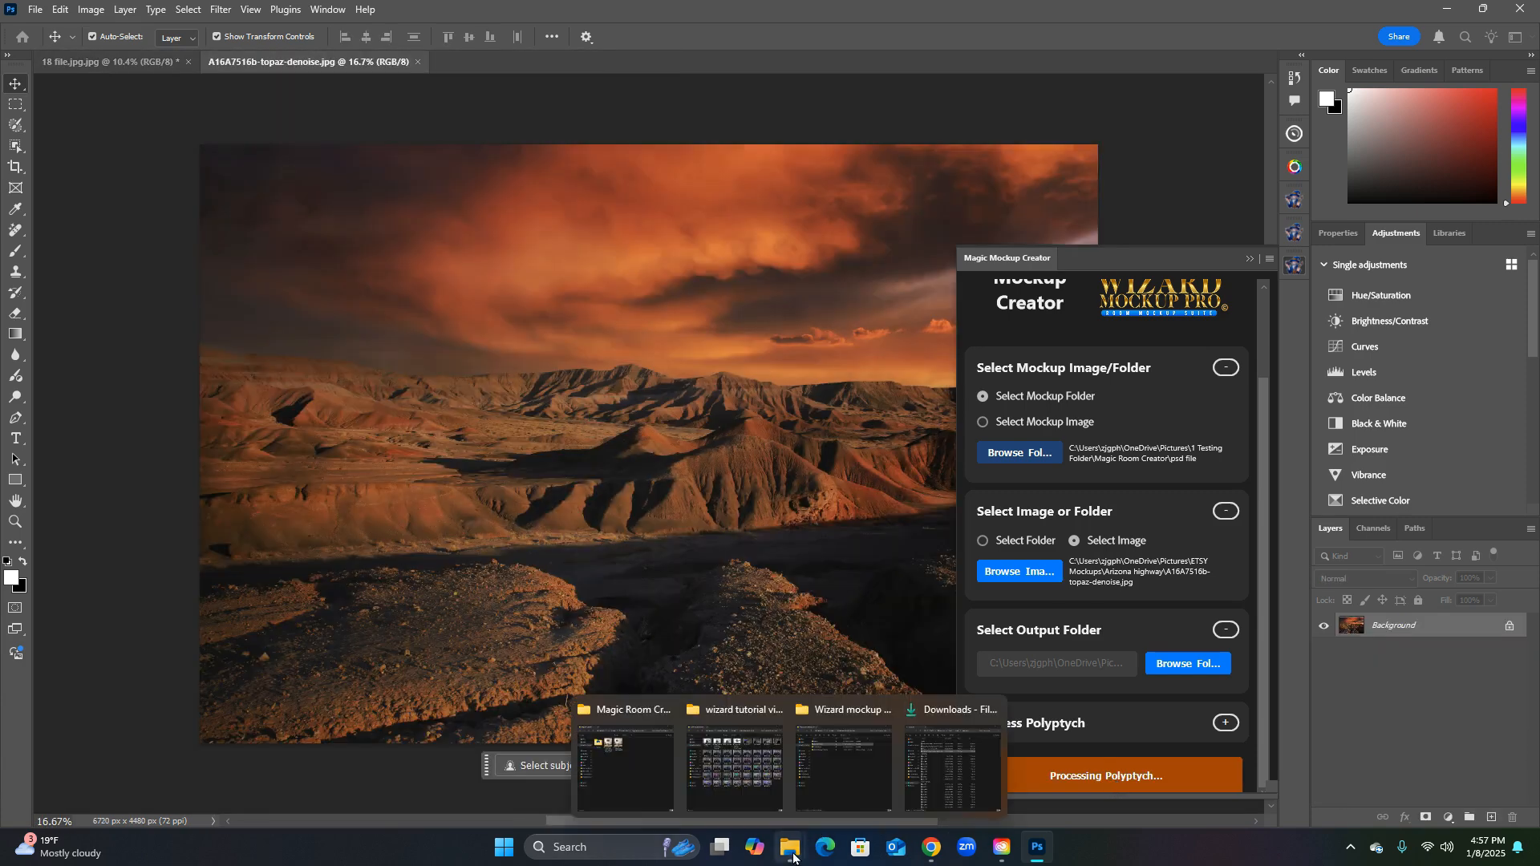
click(628, 764)
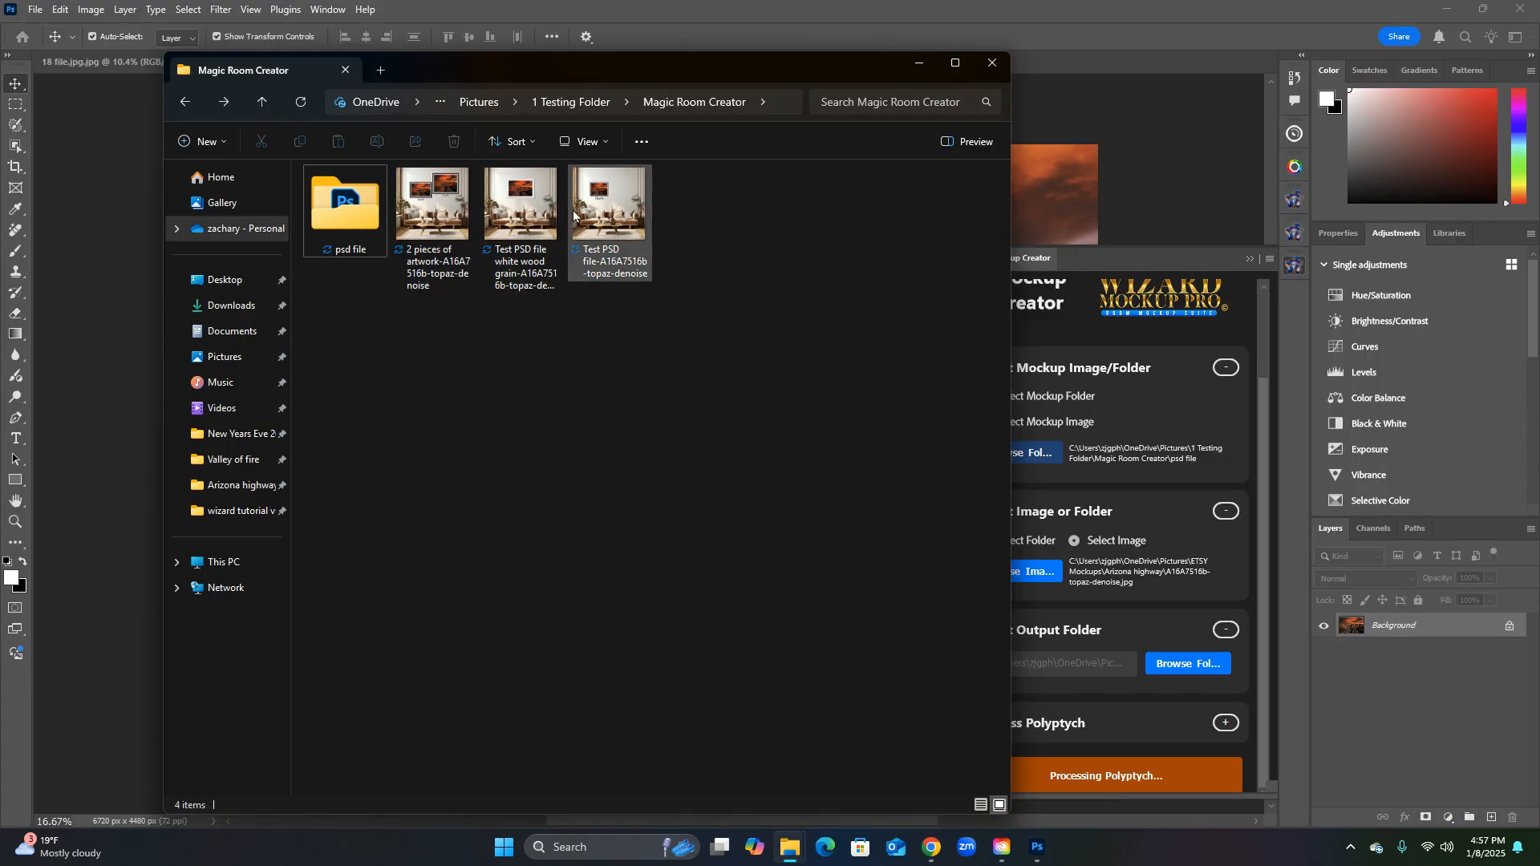
double_click(453, 207)
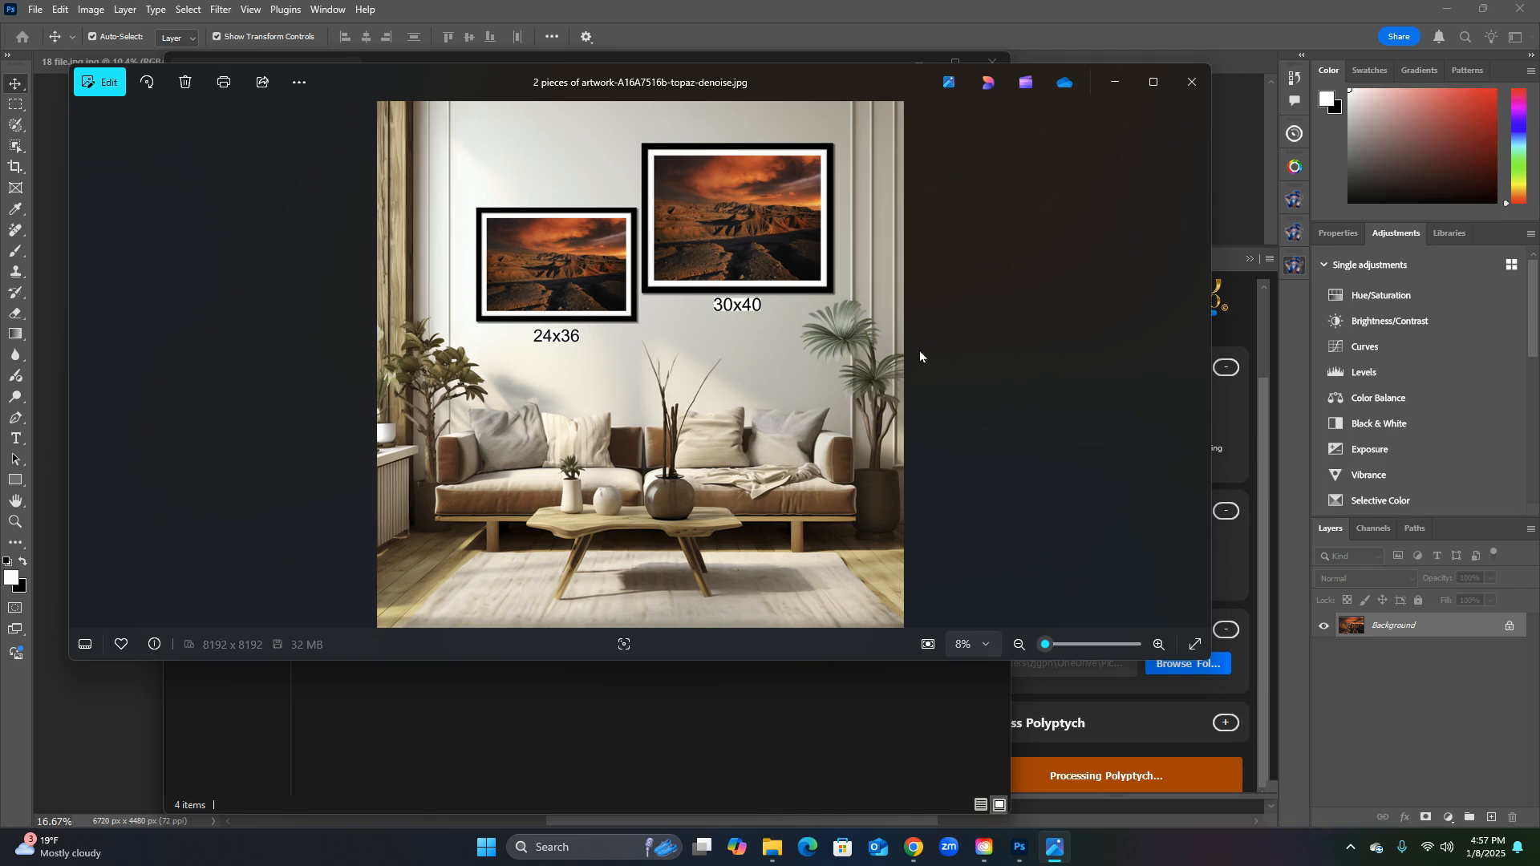
click(1192, 83)
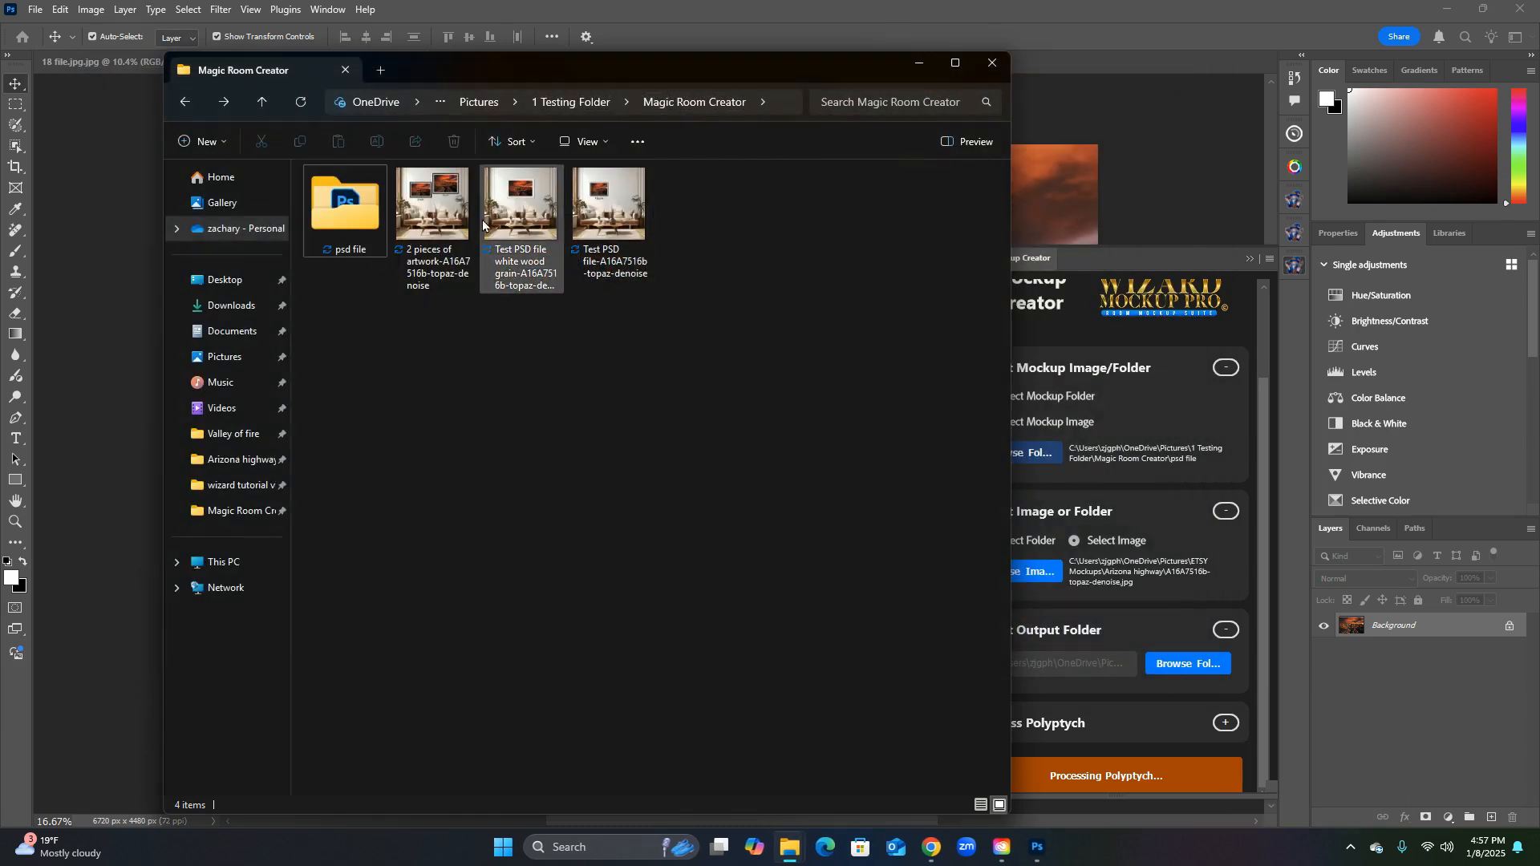
Step: View the exported Test PSD file white wood grain and Test PSD file mockups one at a time, closing each image
double_click(537, 207)
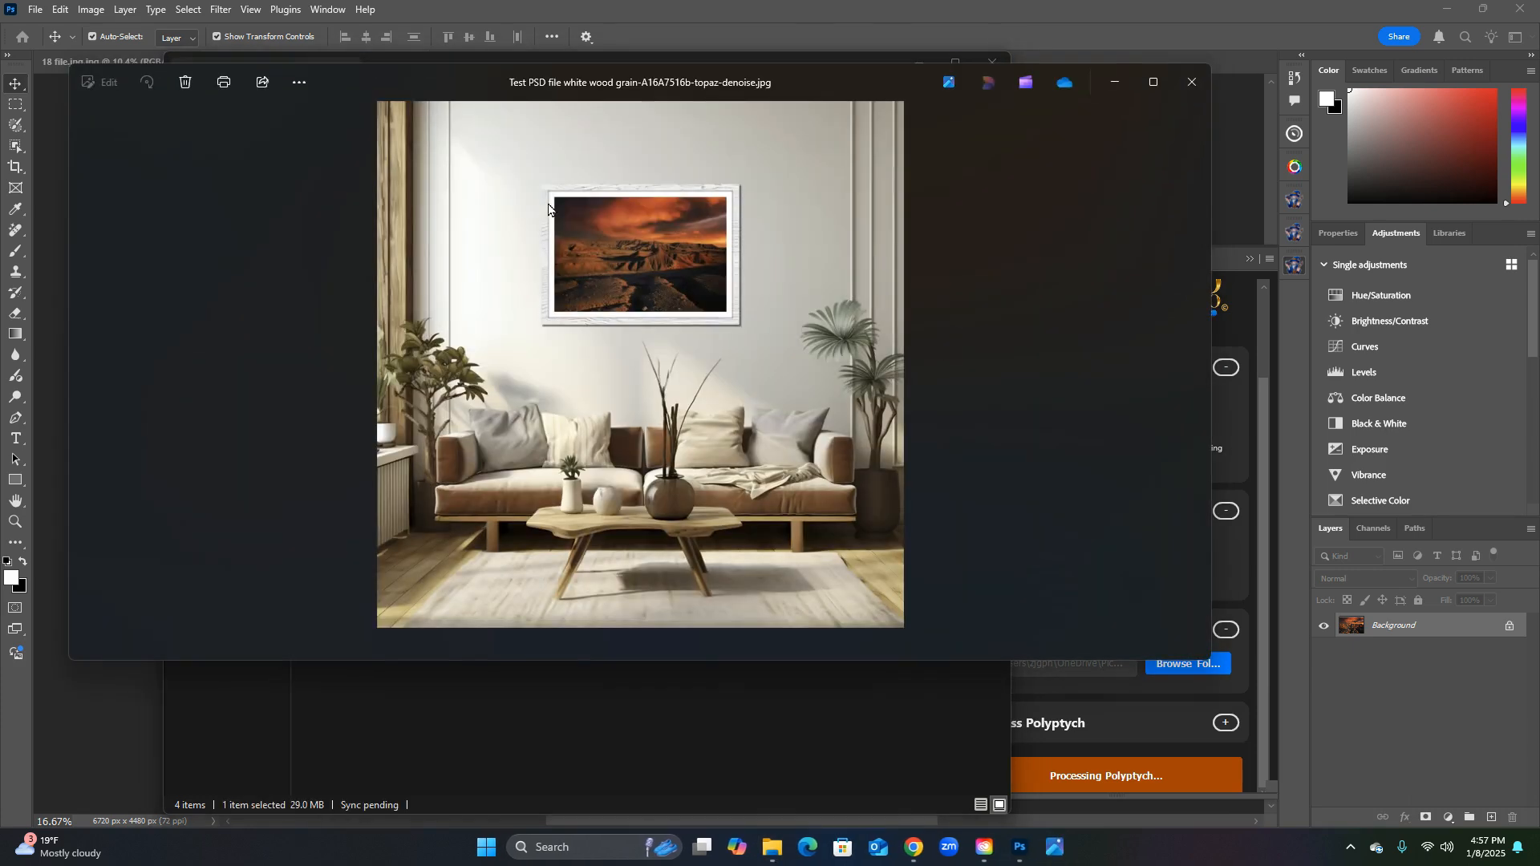
click(1187, 83)
double_click(623, 212)
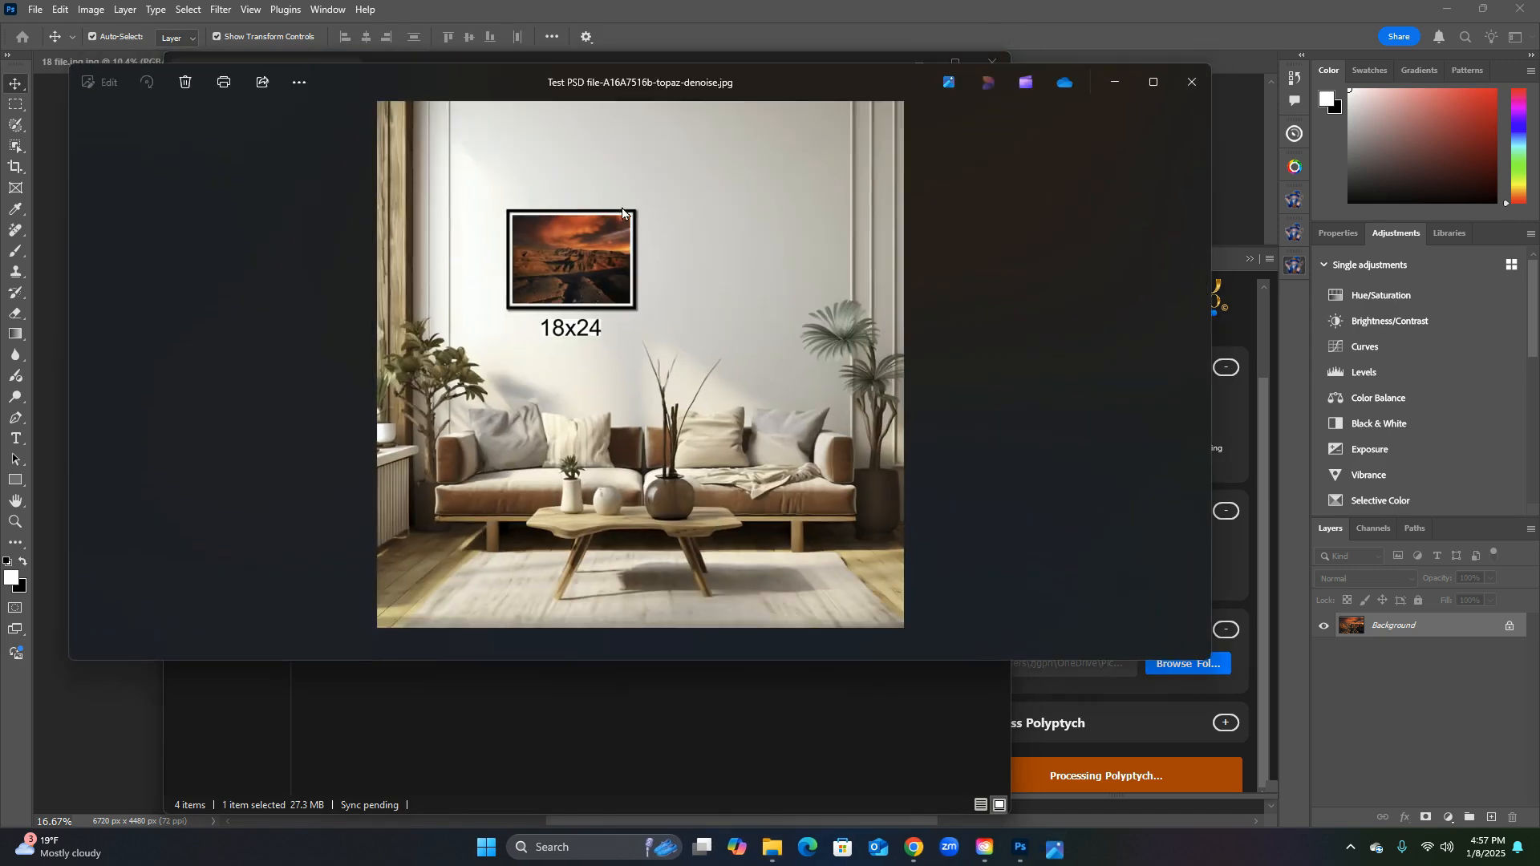
click(1191, 82)
Step: Reopen the Test PSD file mockup, browse back to the 2 pieces of artwork image, close the viewer and minimize File Explorer
double_click(621, 210)
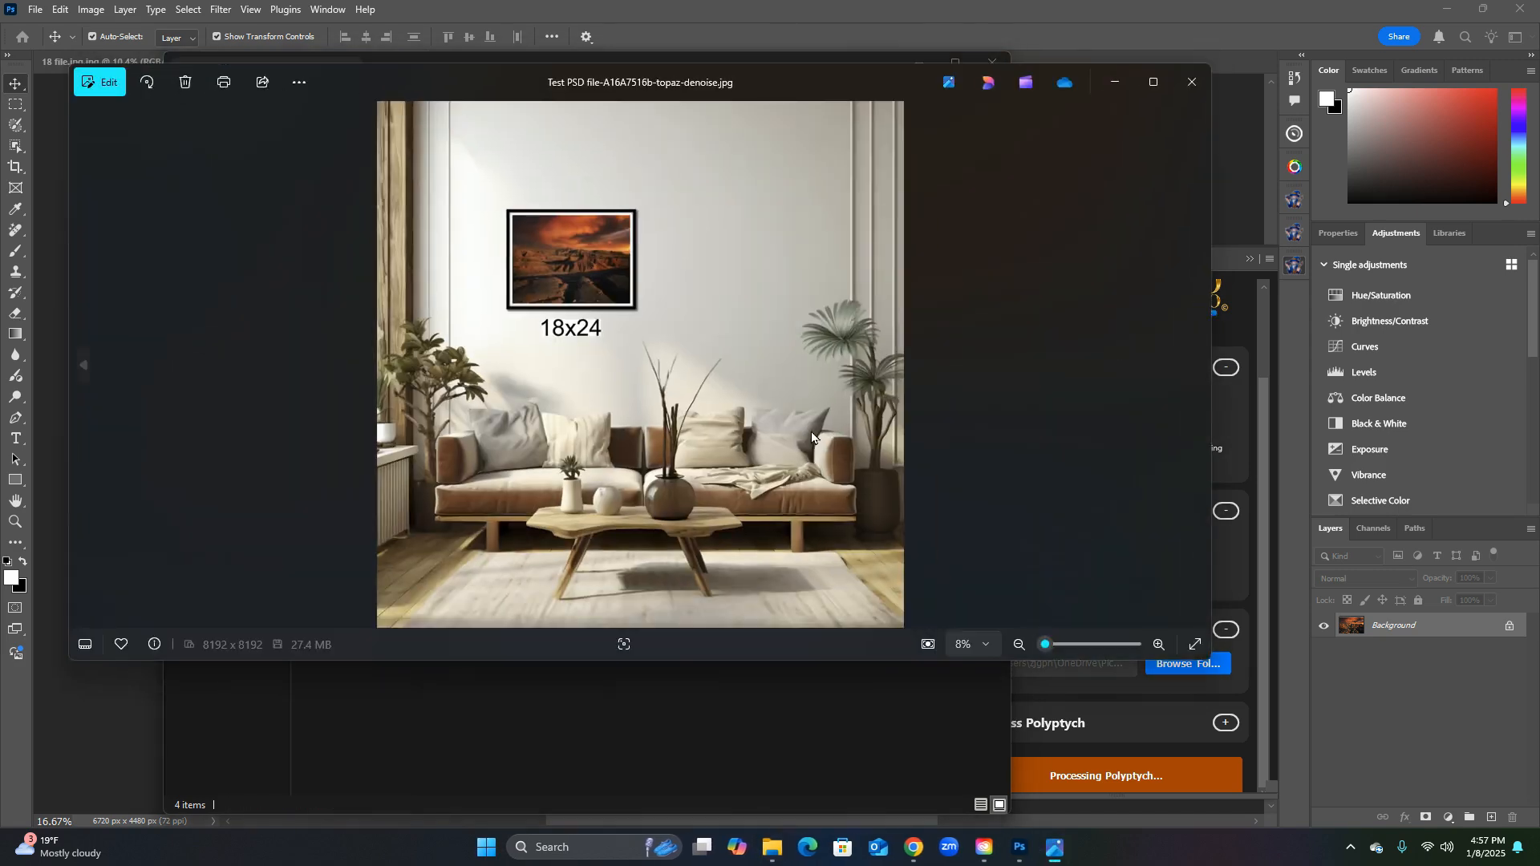
key(Left)
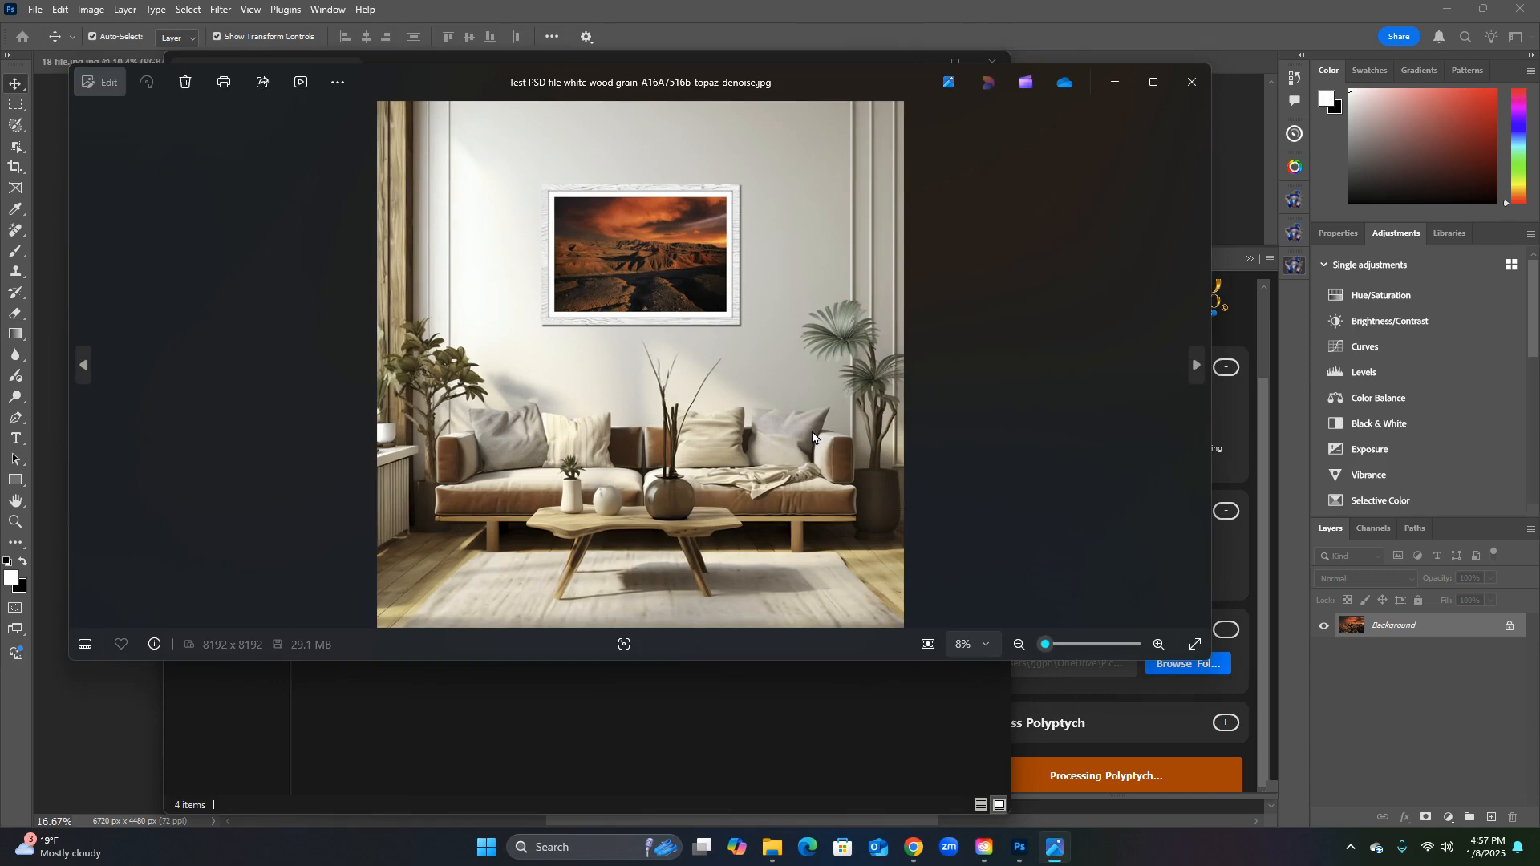
key(Left)
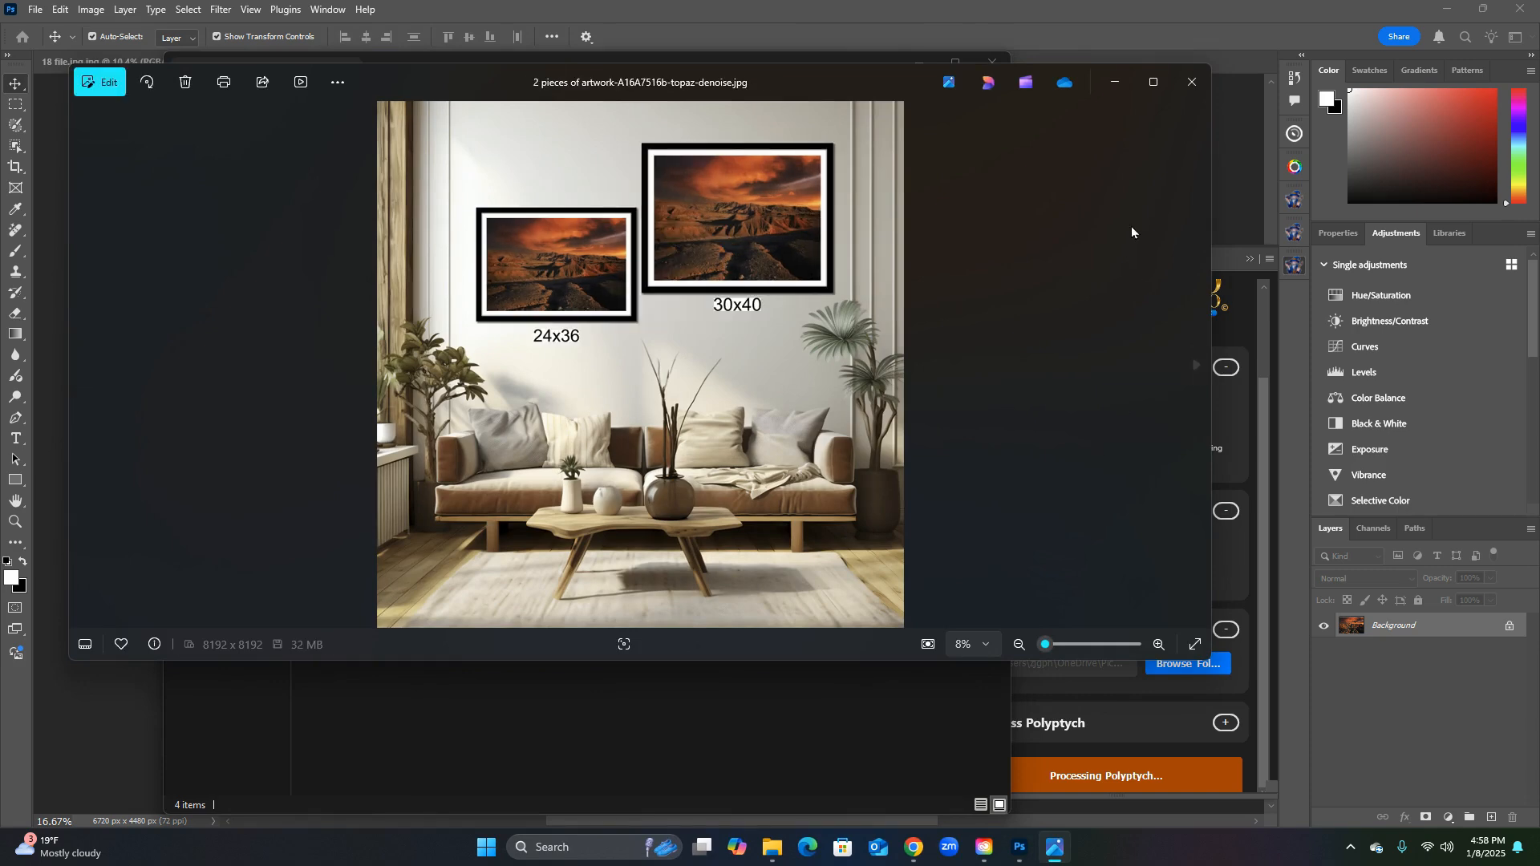
click(1192, 82)
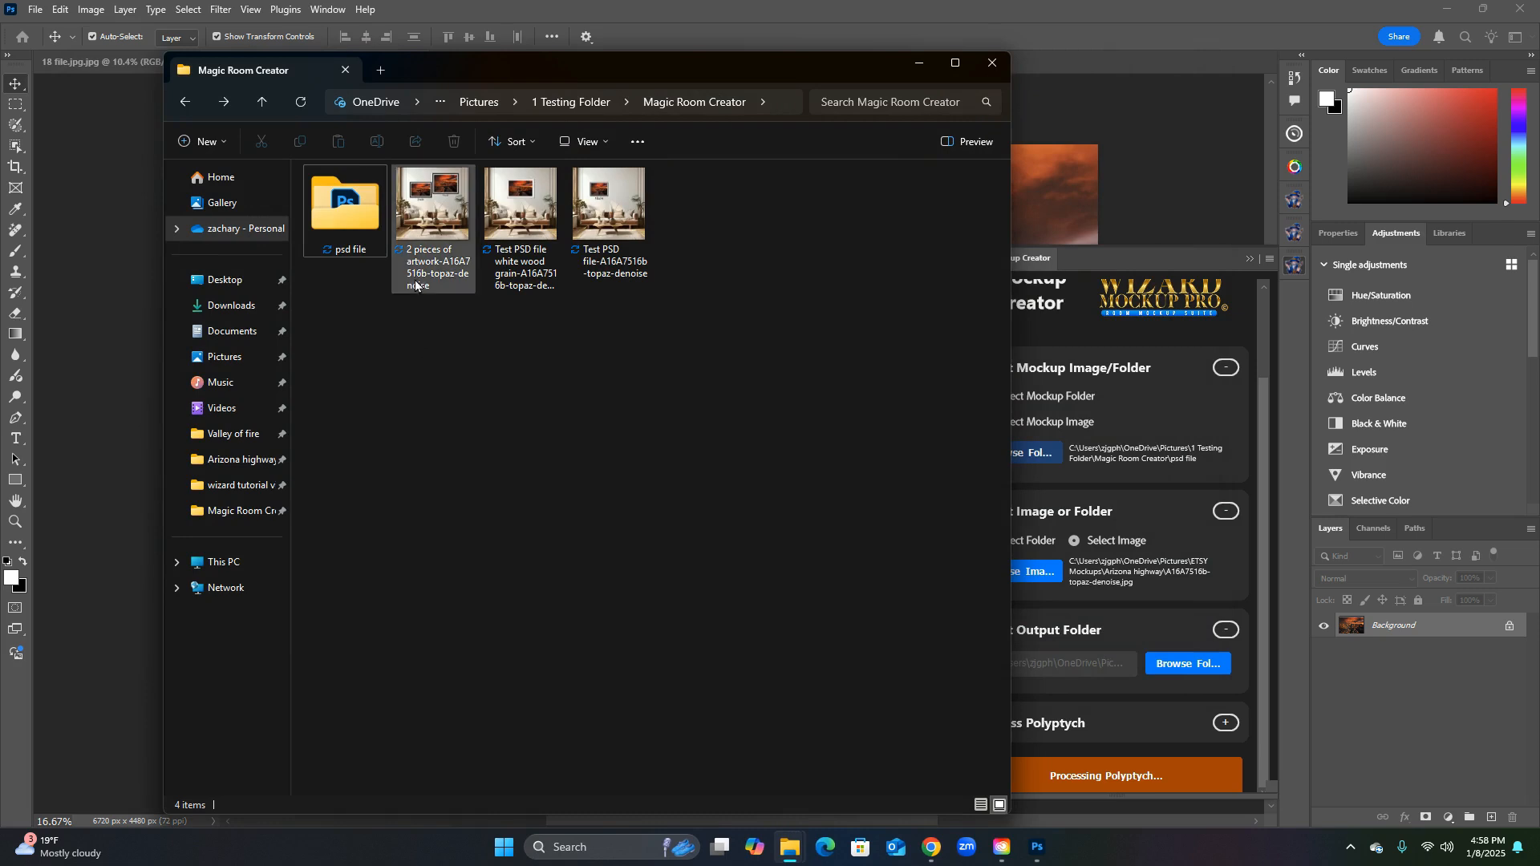
click(921, 65)
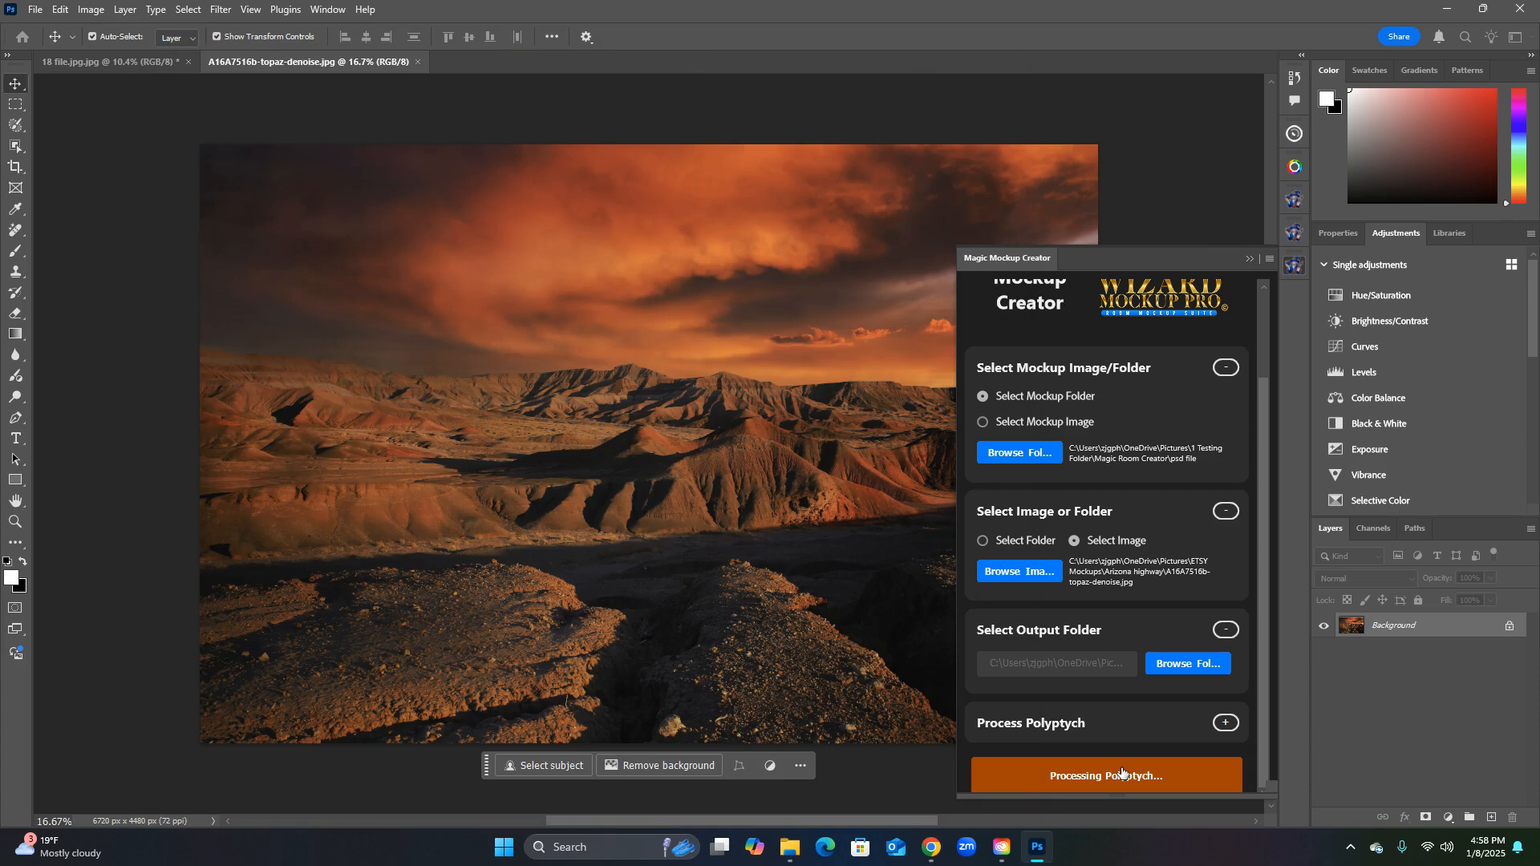
mouse_move(938, 860)
click(934, 849)
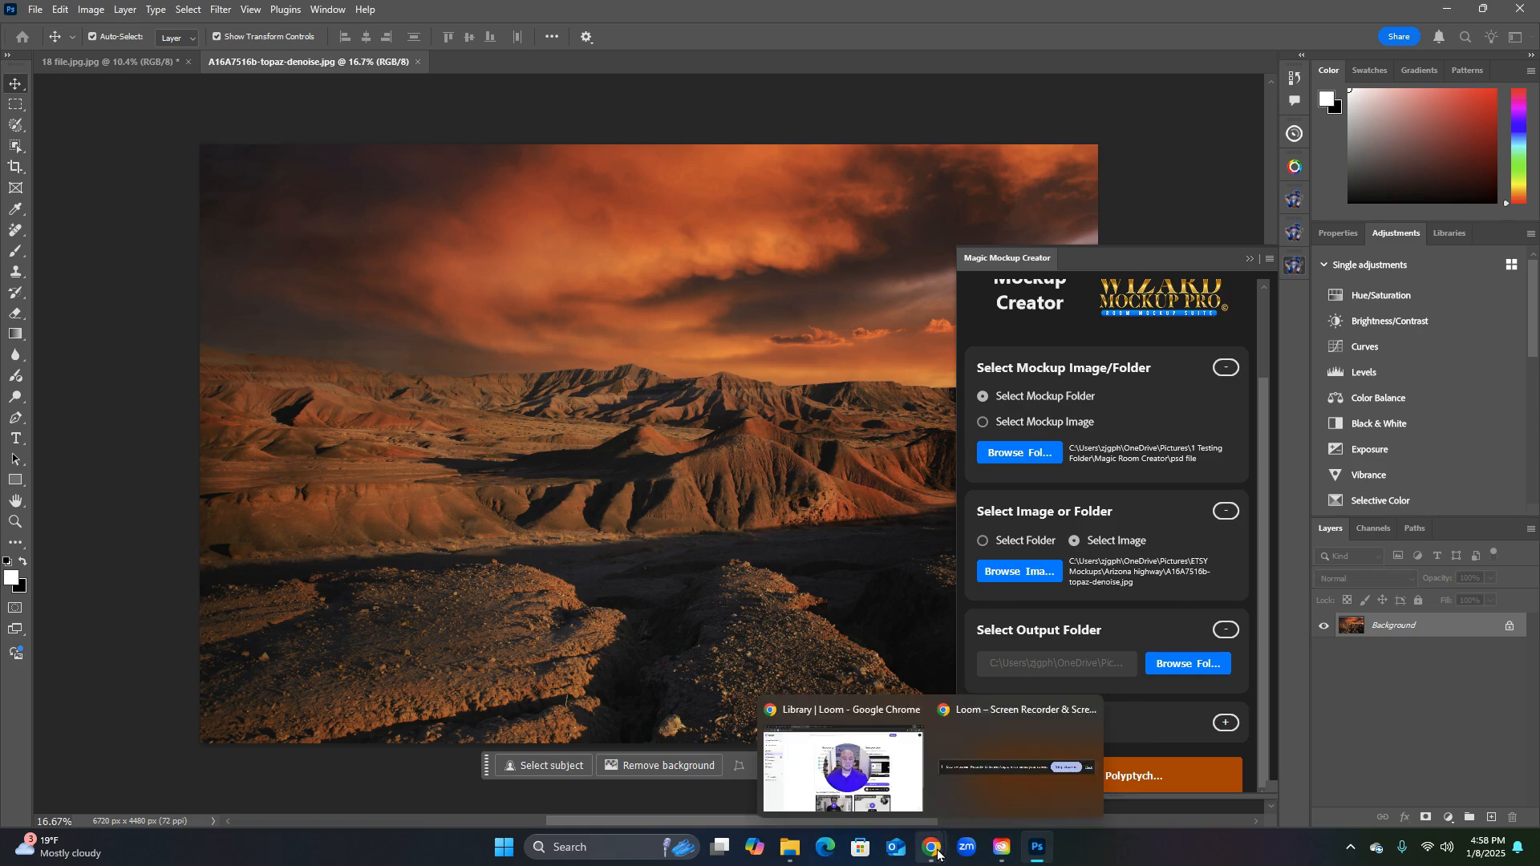